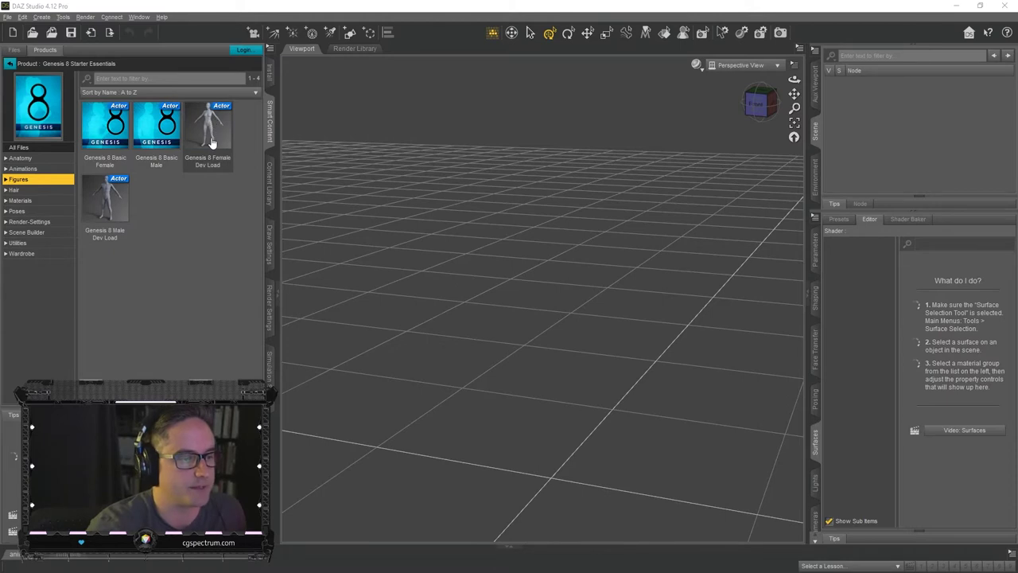
Load the Genesis 8 Female Dev Load figure into the empty scene and inspect it from the front and side.
double_click(213, 141)
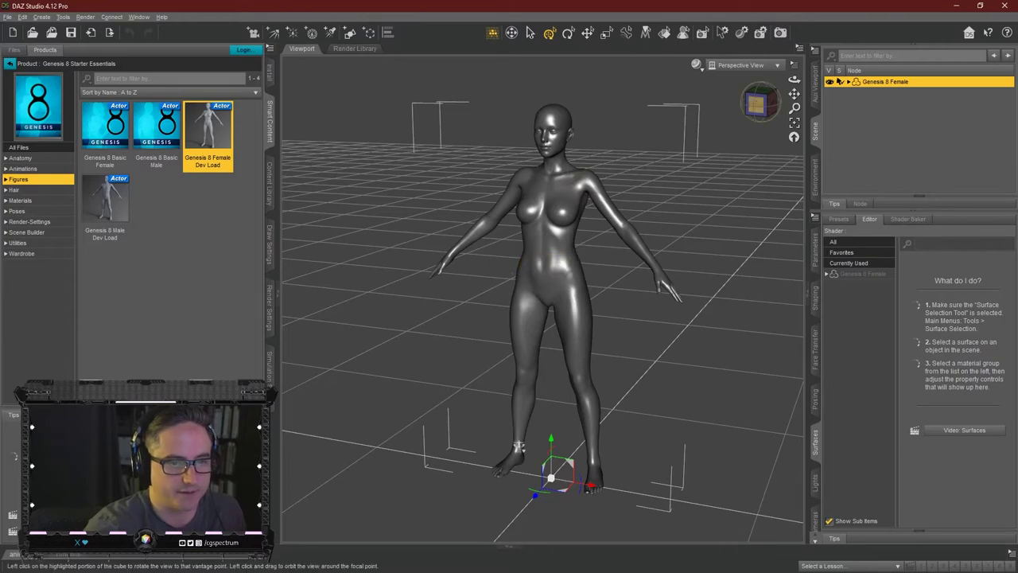
click(746, 108)
mouse_move(748, 107)
mouse_down()
mouse_move(778, 86)
mouse_move(755, 114)
mouse_move(767, 101)
mouse_up()
click(761, 107)
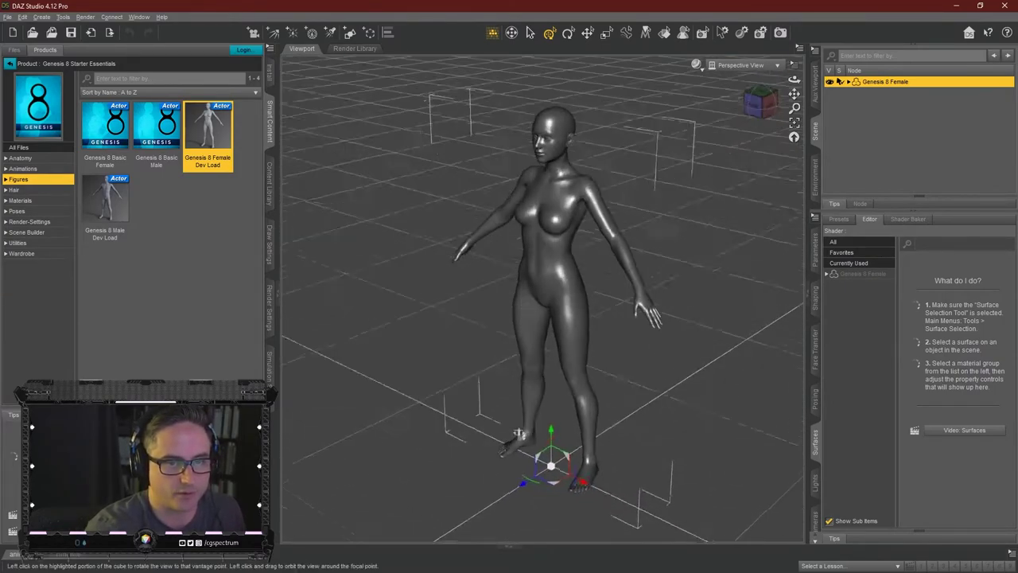
click(759, 103)
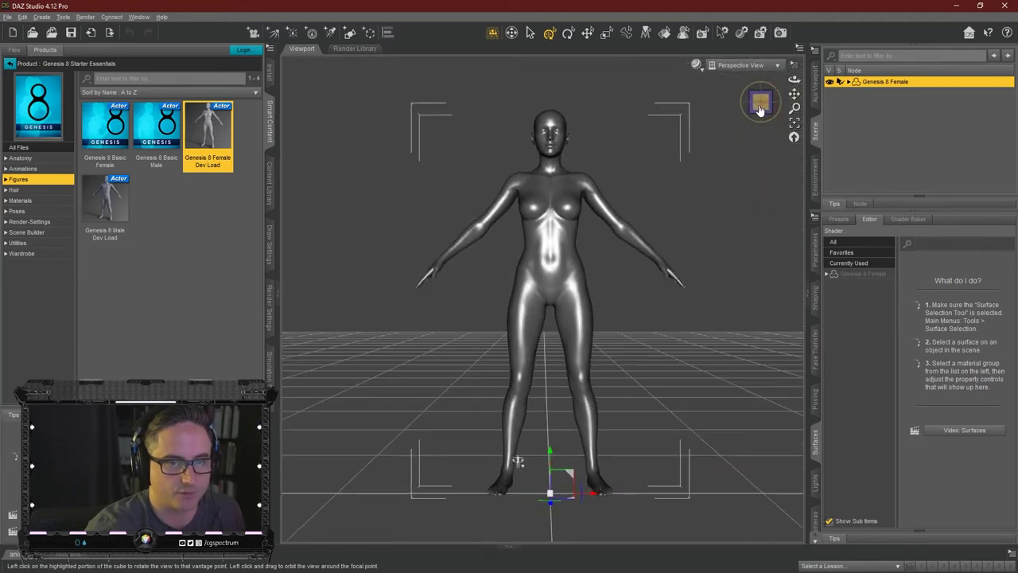
click(760, 102)
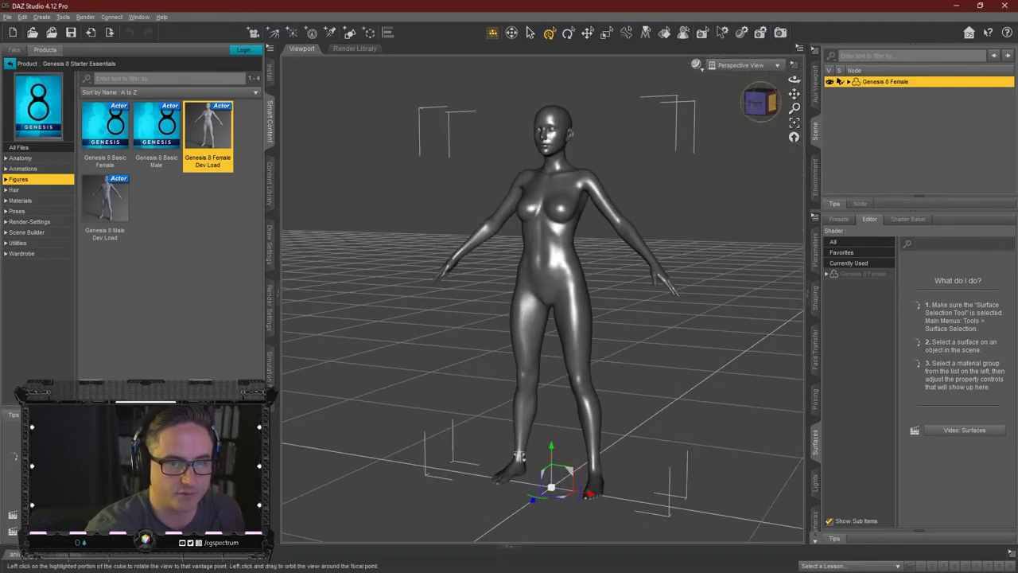
click(773, 106)
click(758, 107)
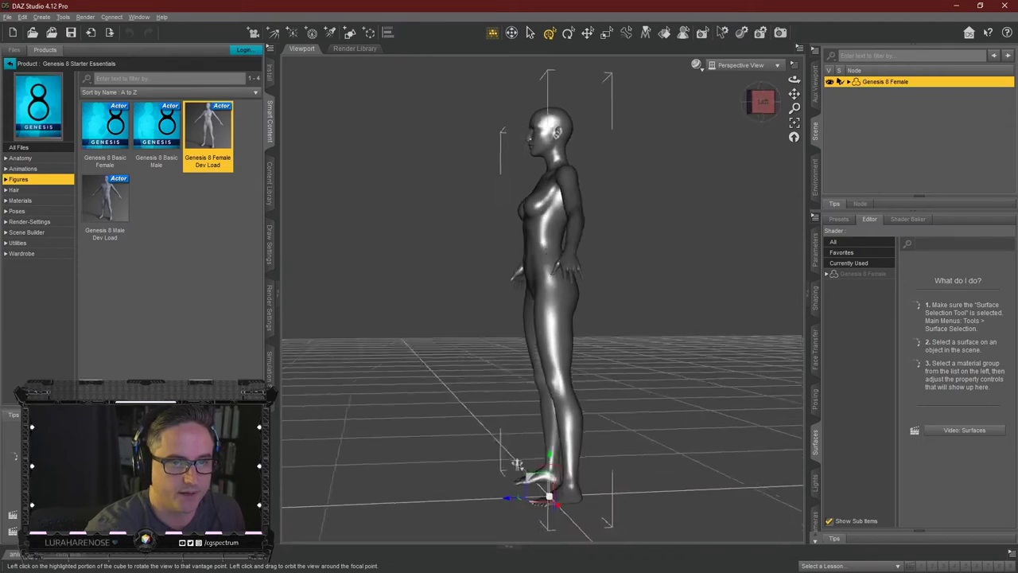
middle_drag(519, 444, 519, 444)
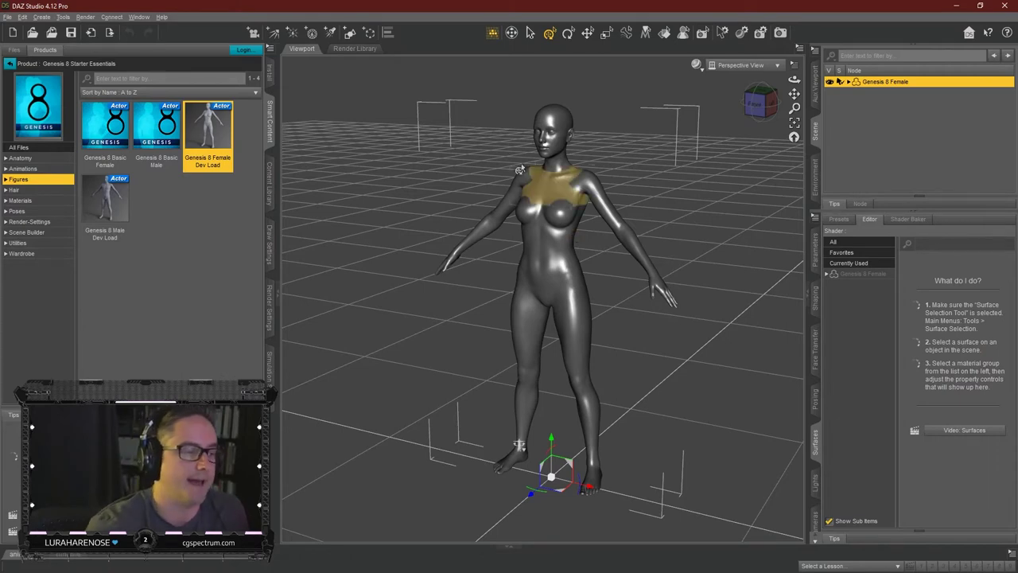
Browse the Genesis 8 Starter Essentials poses and apply the pink Base Pose Walking B to the female figure.
click(15, 212)
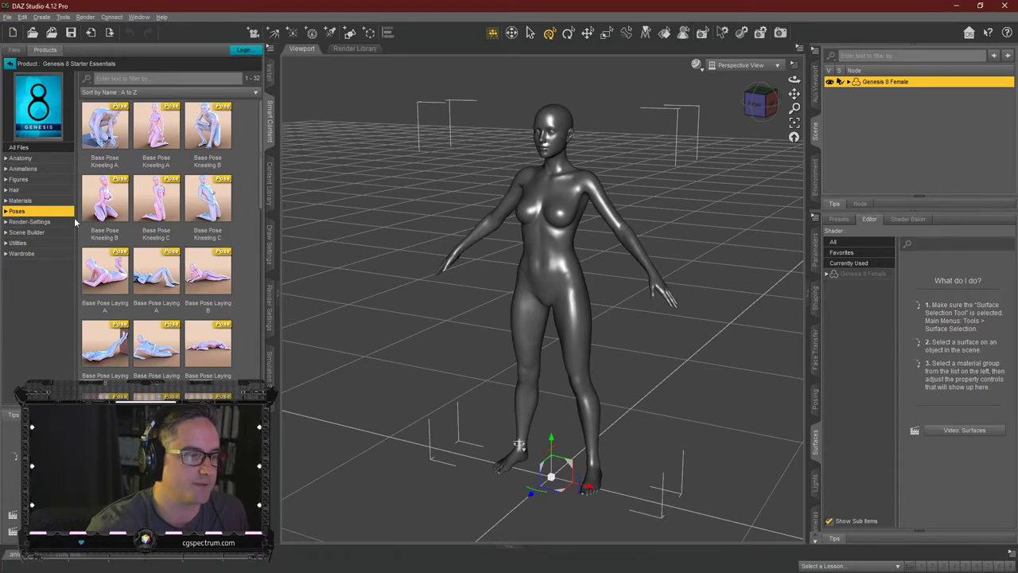
scroll(189, 202, down, 7)
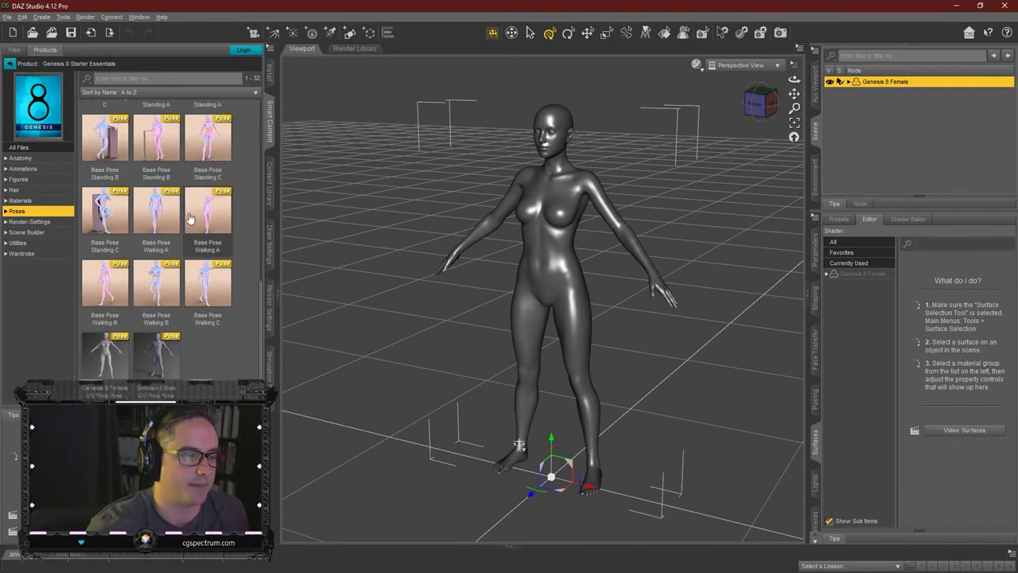
scroll(189, 257, up, 3)
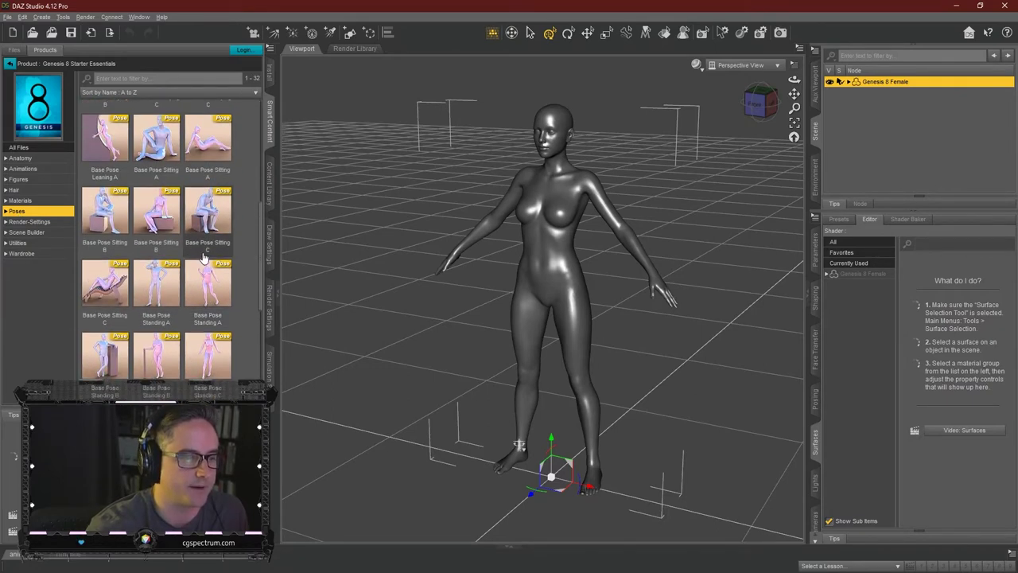
mouse_move(202, 261)
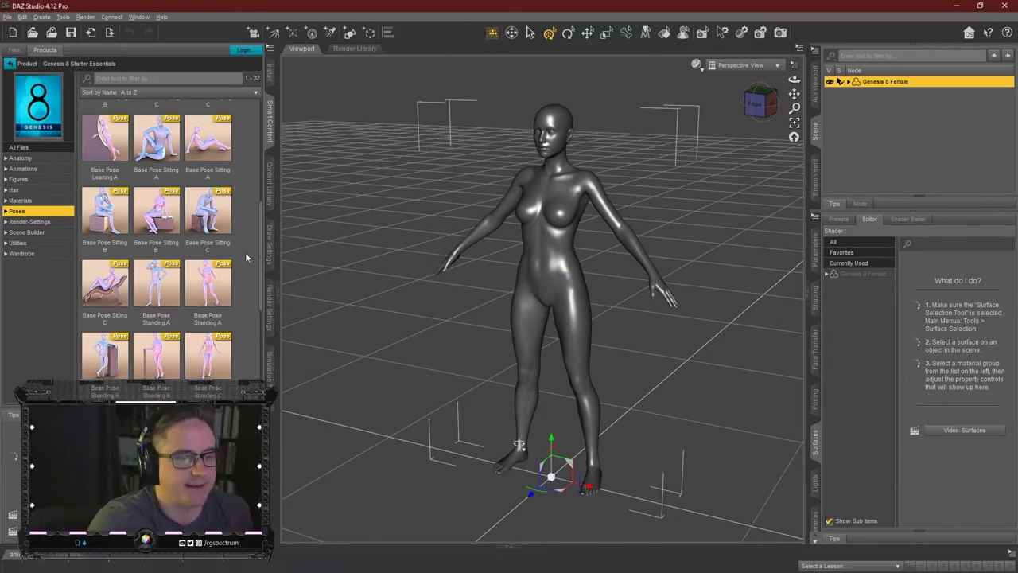
scroll(246, 252, down, 3)
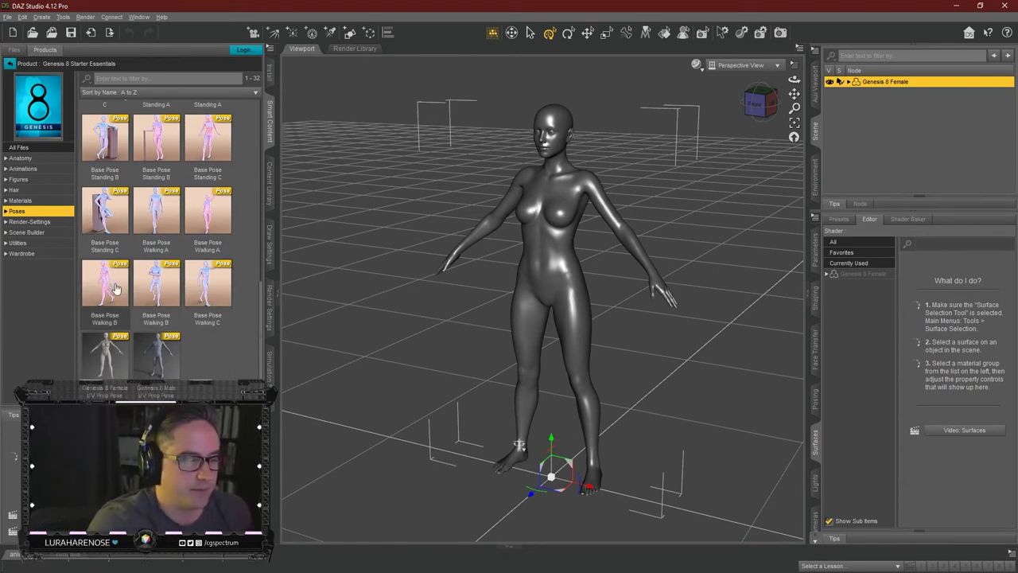
mouse_move(110, 291)
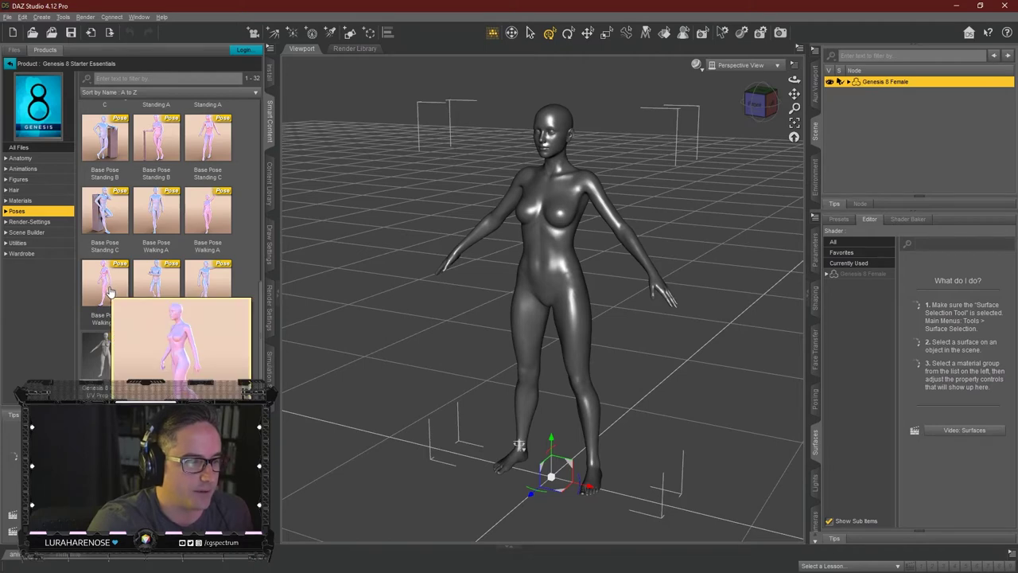
mouse_move(213, 217)
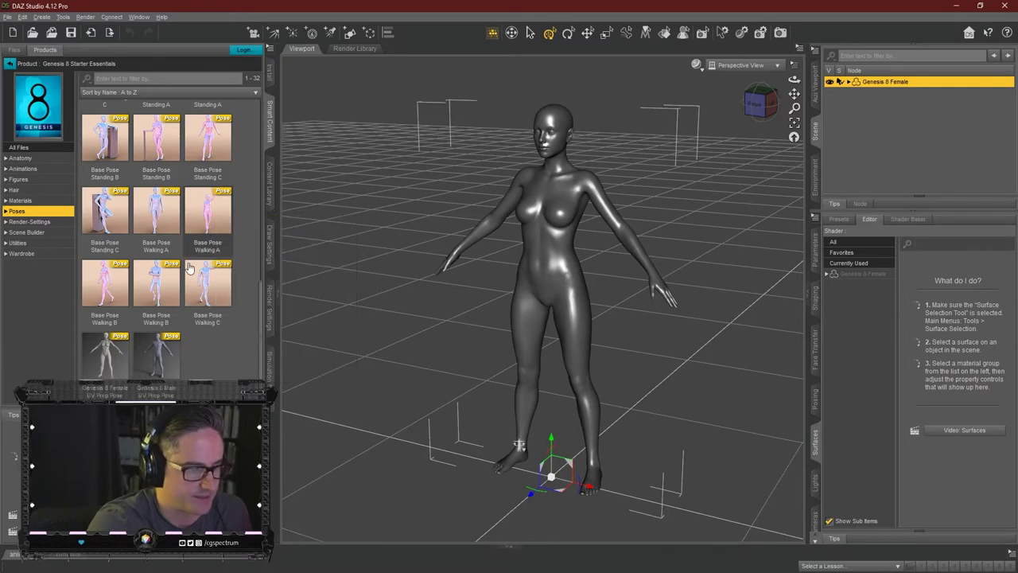
double_click(112, 288)
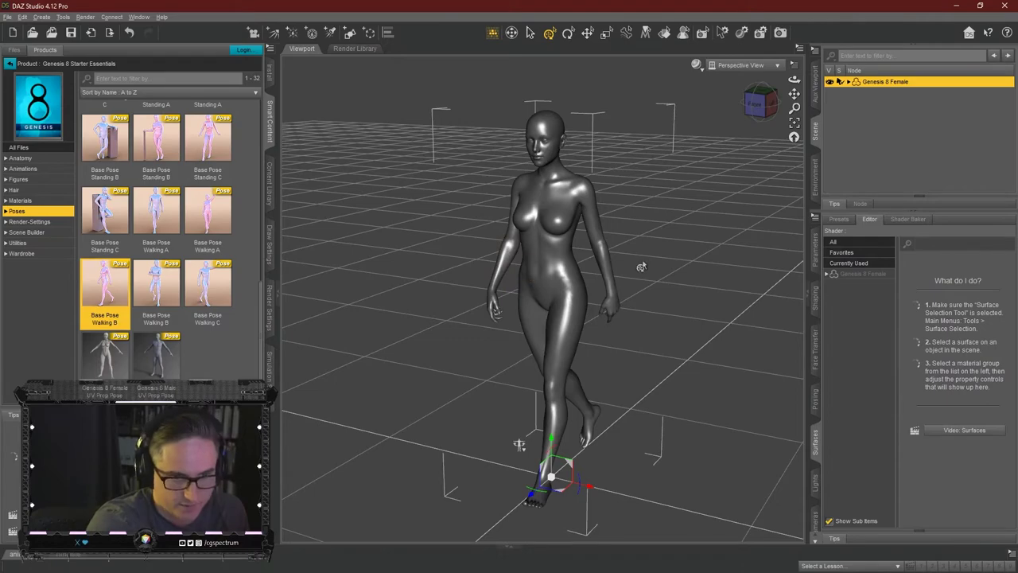
mouse_move(754, 114)
mouse_down()
mouse_move(692, 112)
mouse_move(818, 107)
mouse_move(755, 109)
mouse_up()
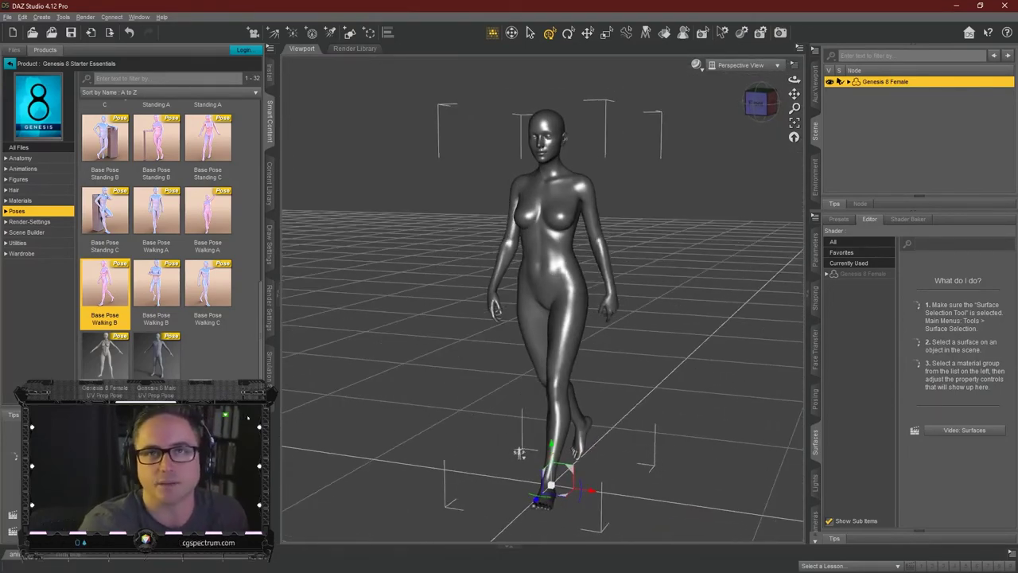
drag(755, 109, 755, 114)
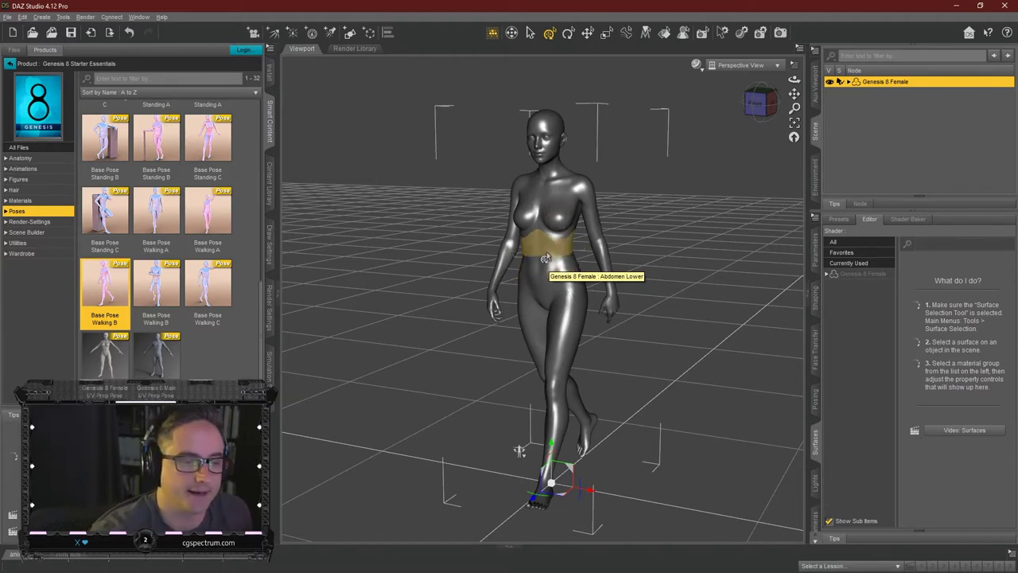
Rotate the figure's Abdomen Lower joint to twist the torso and bend it forward, checking the lean from the side.
click(555, 247)
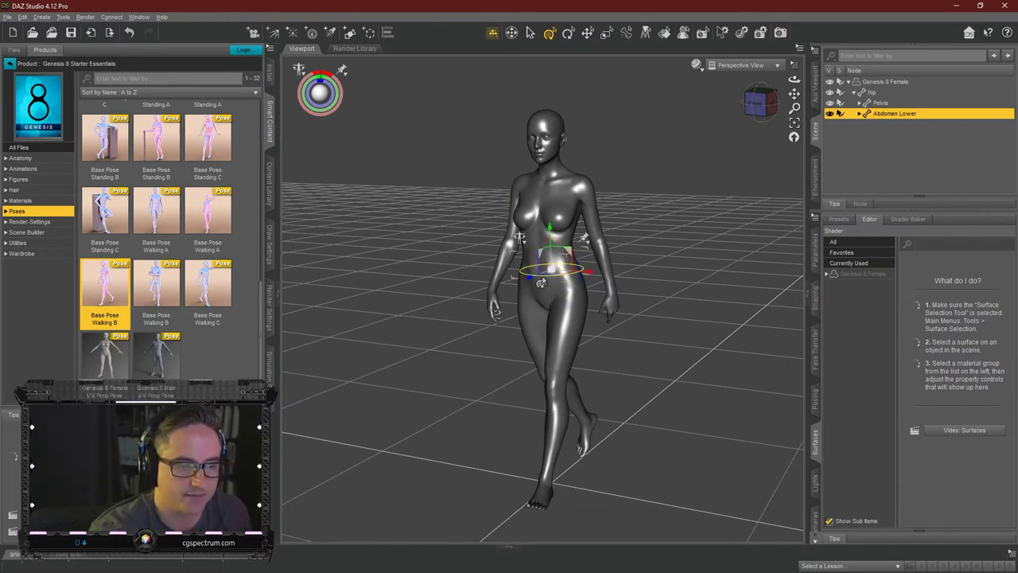
drag(549, 282, 578, 282)
drag(555, 248, 571, 228)
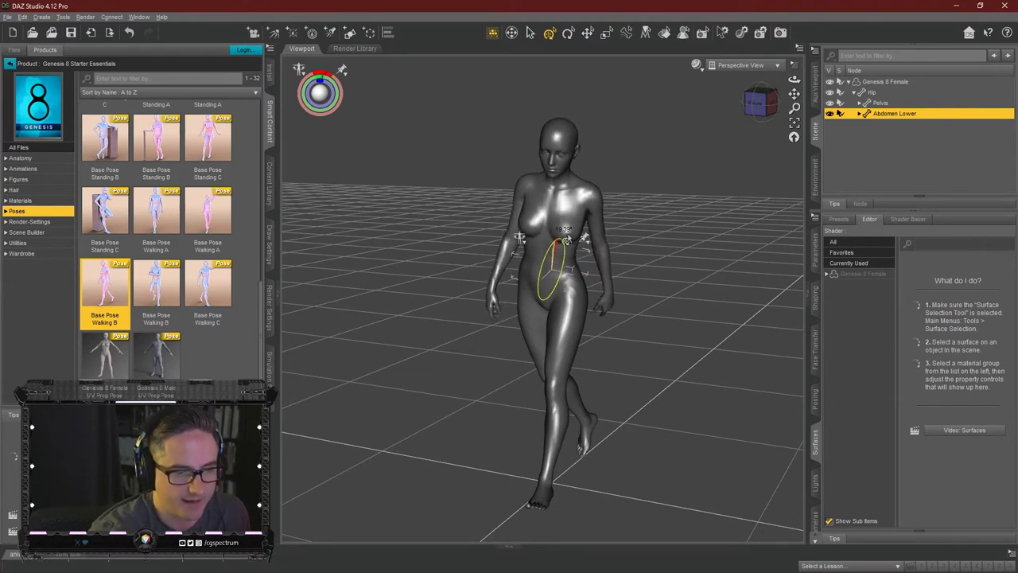
drag(557, 249, 556, 255)
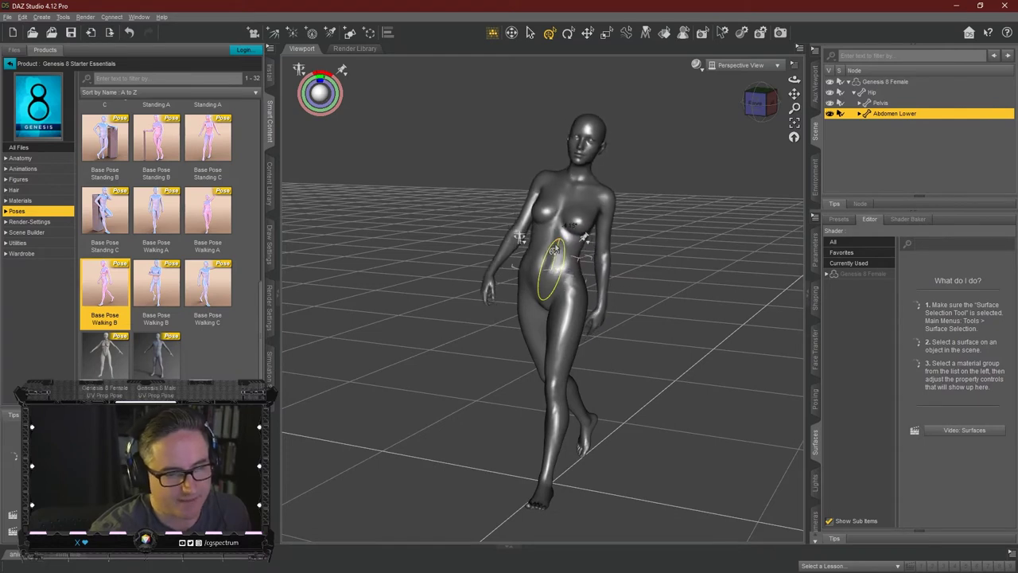
drag(549, 253, 567, 236)
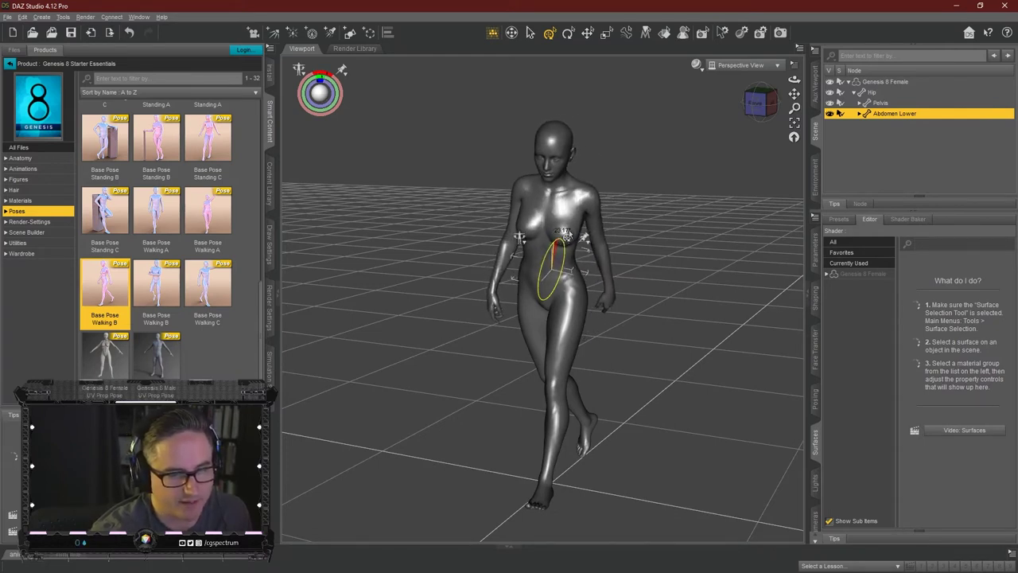
click(751, 103)
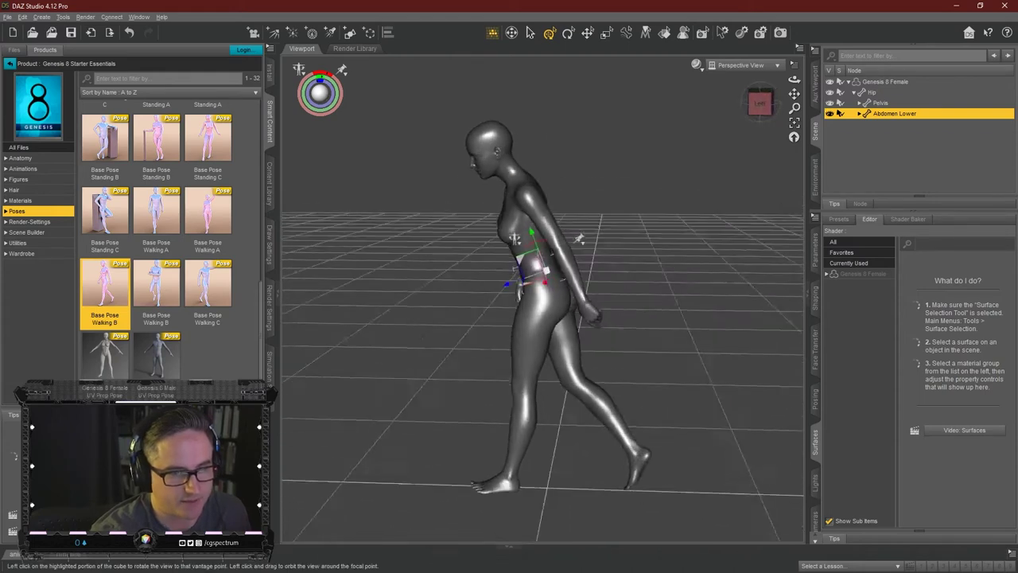
drag(751, 103, 760, 111)
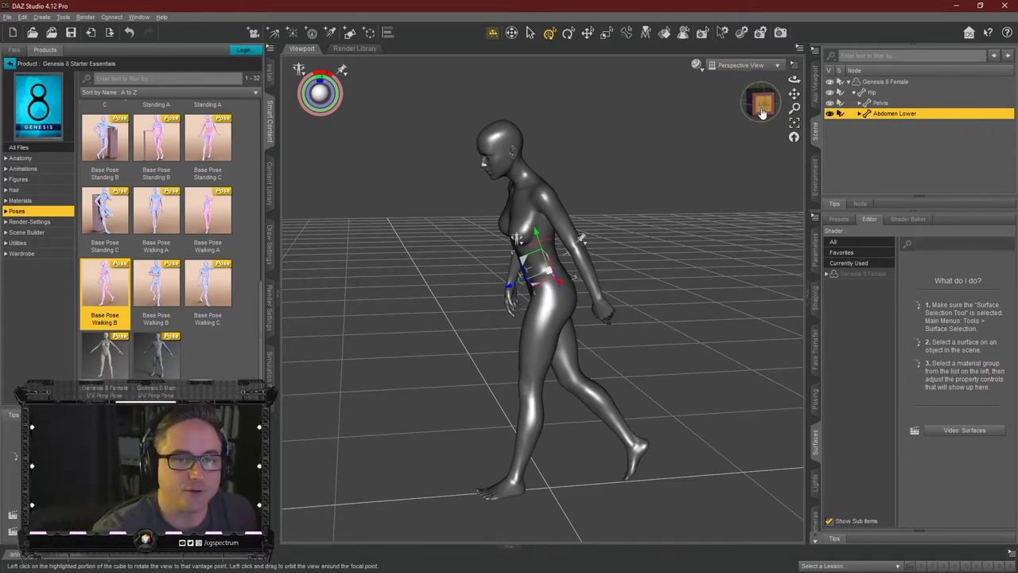
Bend the Abdomen Lower joint backward so the upper body leans back.
click(761, 106)
drag(761, 103, 762, 134)
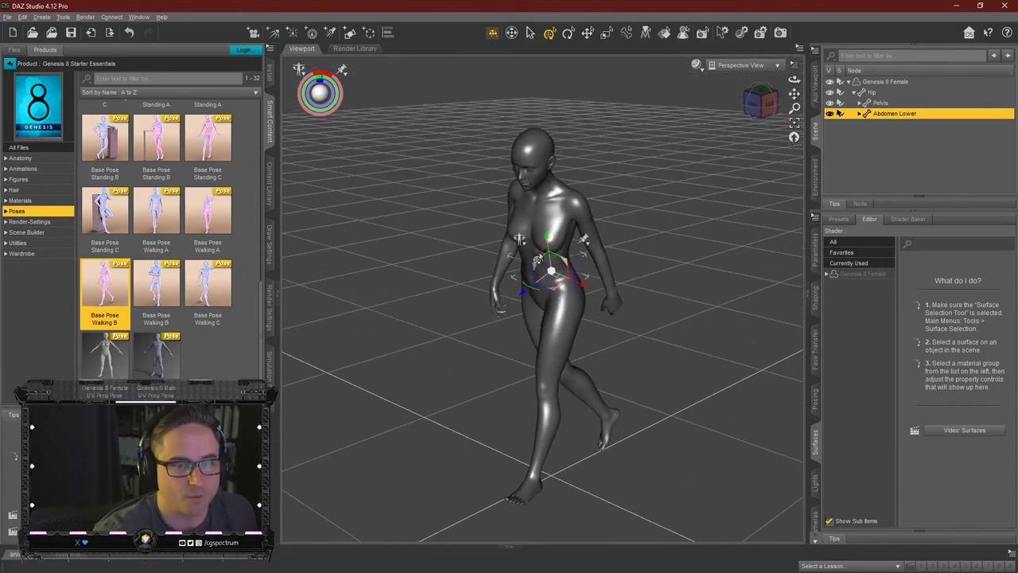
drag(541, 255, 558, 238)
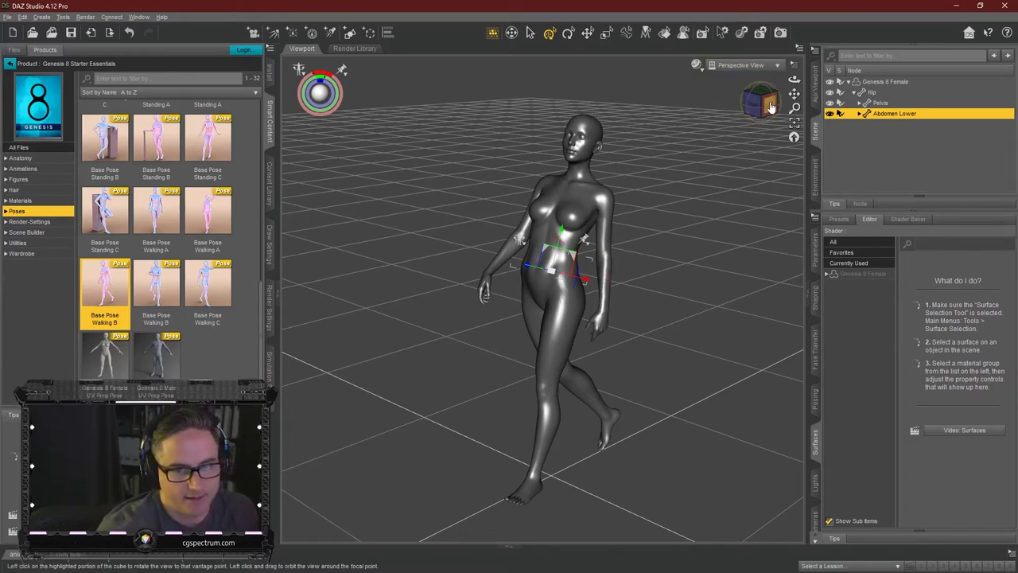
Rotate the head and Neck Lower joints so the figure's face tilts downward.
drag(769, 107, 748, 101)
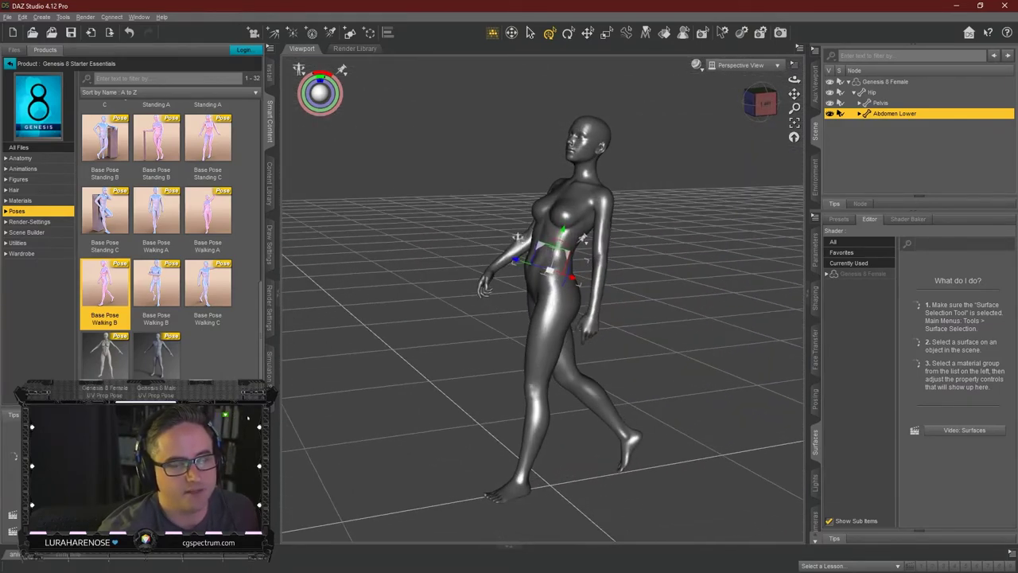
click(583, 141)
mouse_move(585, 129)
mouse_down()
mouse_move(601, 123)
mouse_move(596, 162)
mouse_move(588, 147)
mouse_up()
click(592, 165)
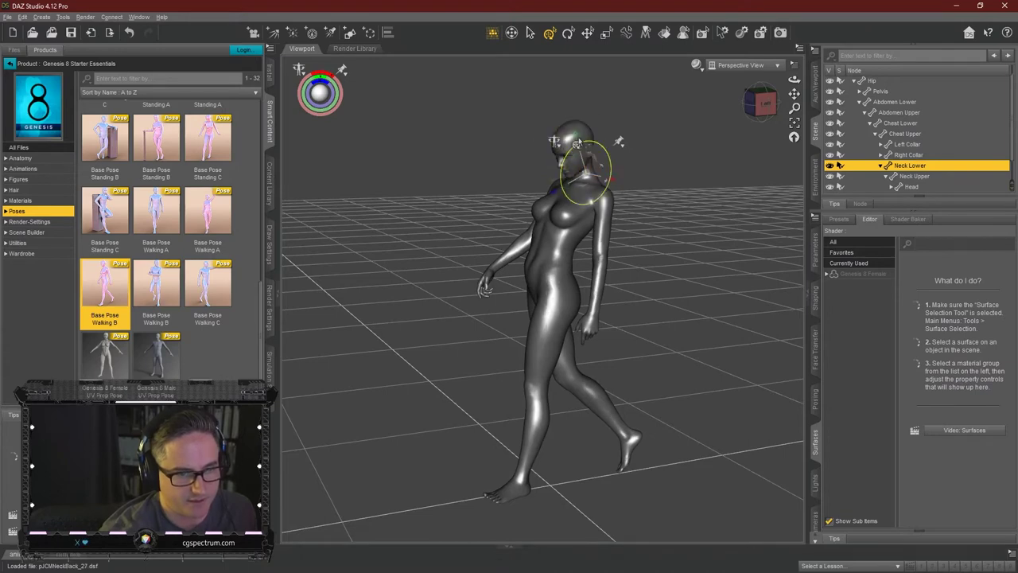
Bend the Abdomen Upper and Chest Lower joints sideways so the torso leans toward the figure's left.
click(764, 104)
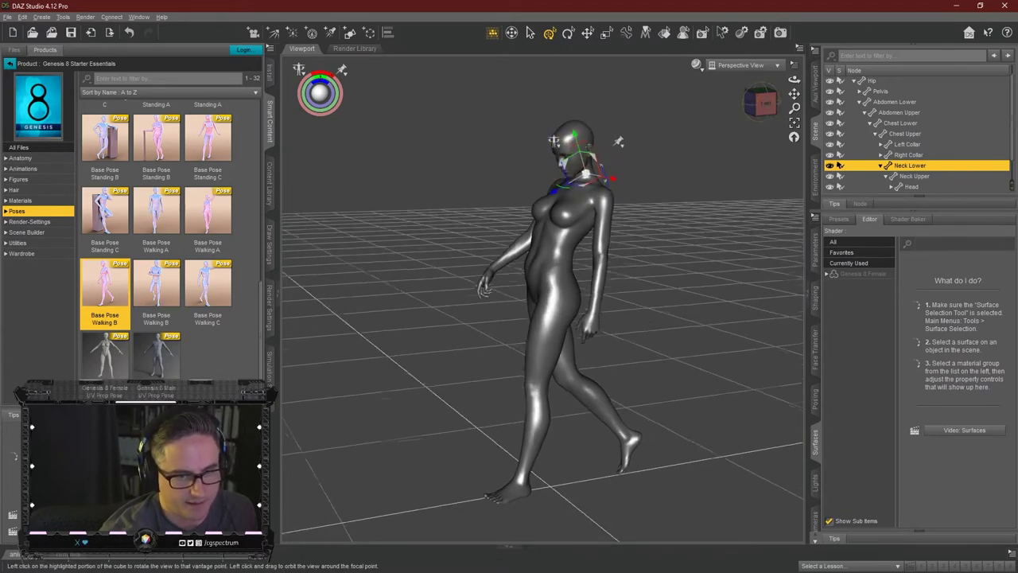
mouse_move(763, 103)
mouse_down()
mouse_move(823, 122)
mouse_move(788, 113)
mouse_move(810, 113)
mouse_move(788, 100)
mouse_move(772, 103)
mouse_move(775, 114)
mouse_move(766, 100)
mouse_move(778, 107)
mouse_up()
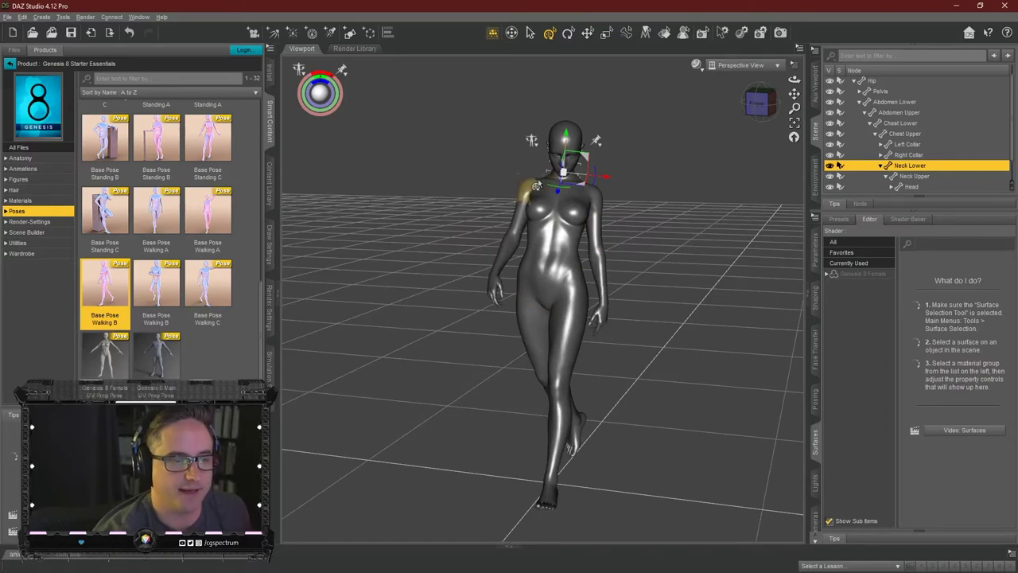
click(760, 103)
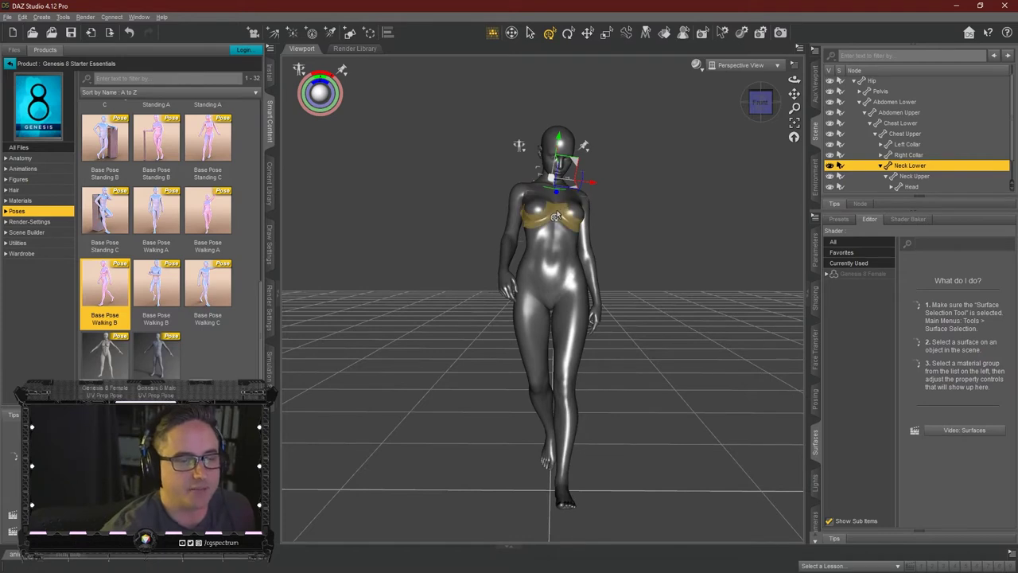
click(558, 215)
click(555, 239)
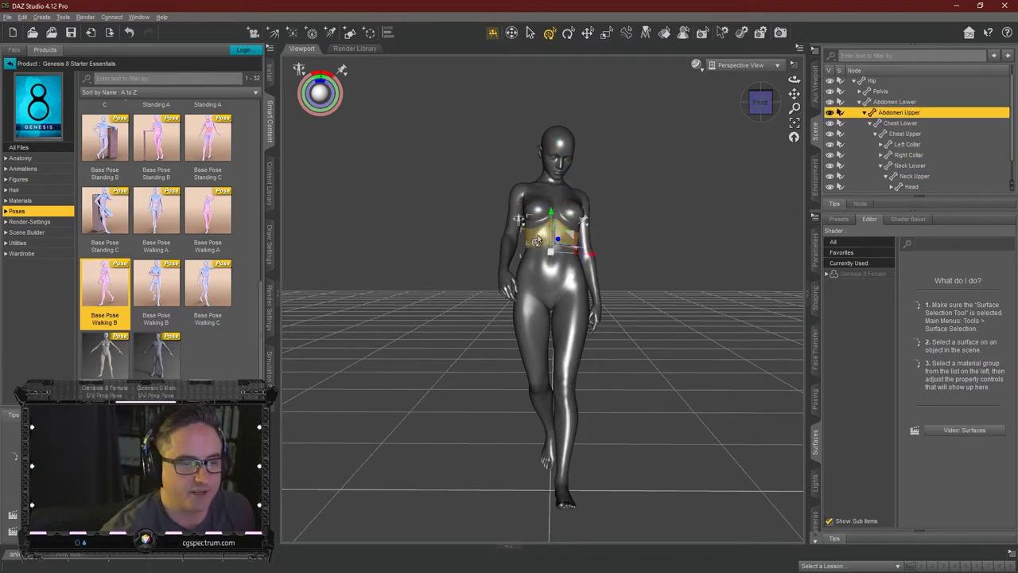
drag(582, 257, 580, 261)
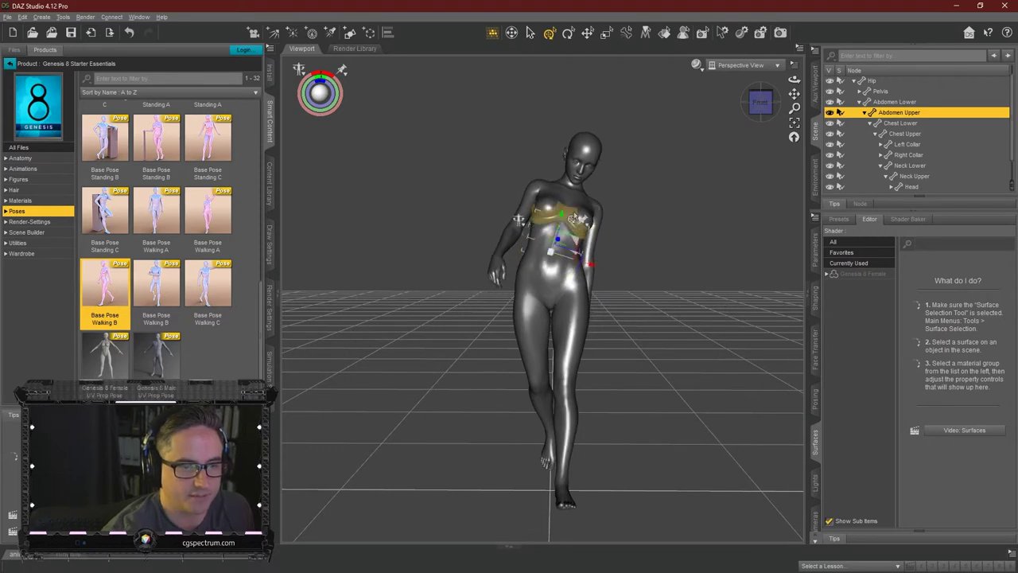
click(563, 224)
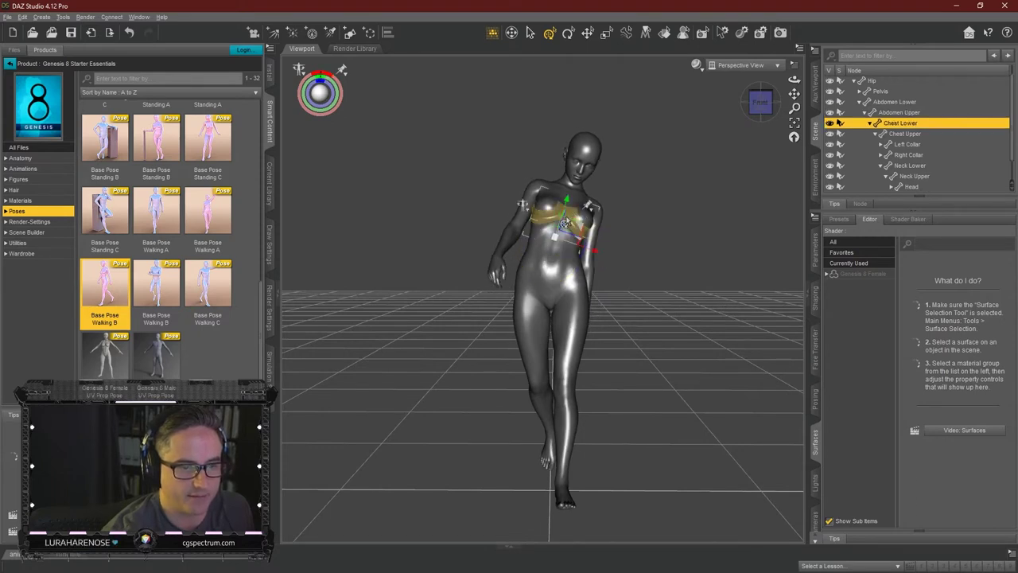
drag(583, 247, 581, 249)
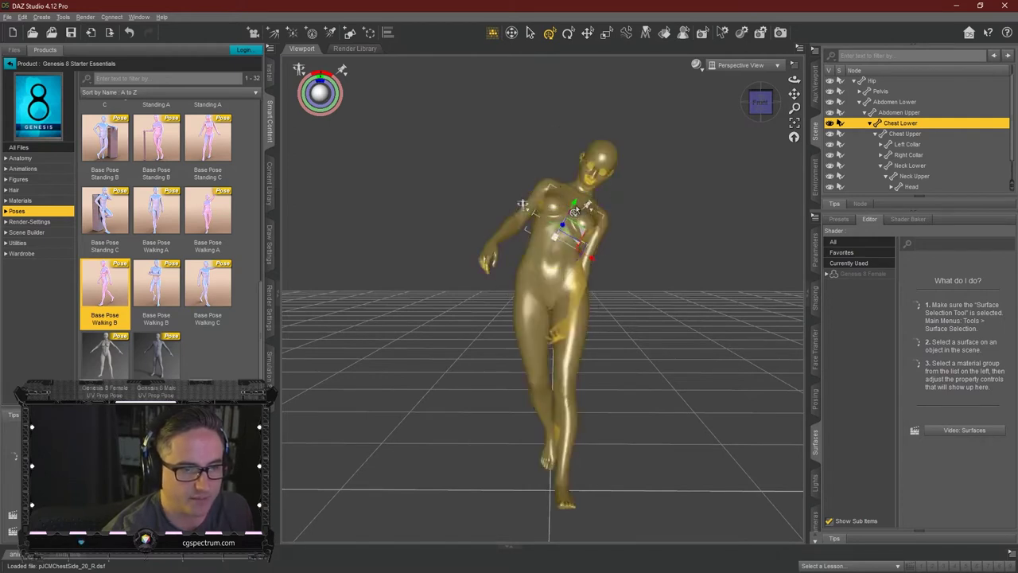
Select the Chest Upper joint and rotate it to adjust the lean of the shoulders.
click(569, 200)
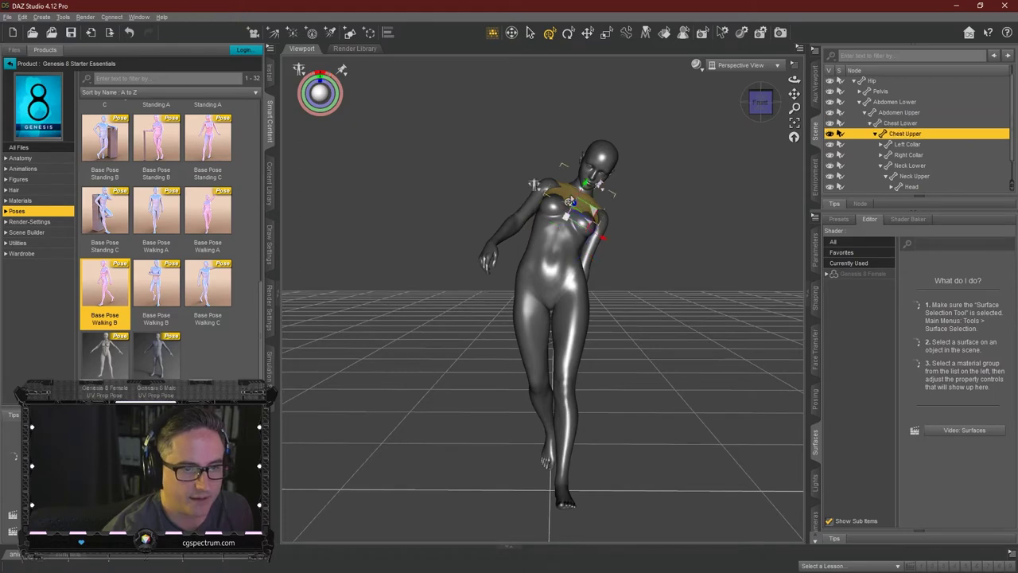
drag(761, 104, 719, 132)
mouse_move(608, 213)
mouse_down()
mouse_move(599, 225)
mouse_move(606, 203)
mouse_up()
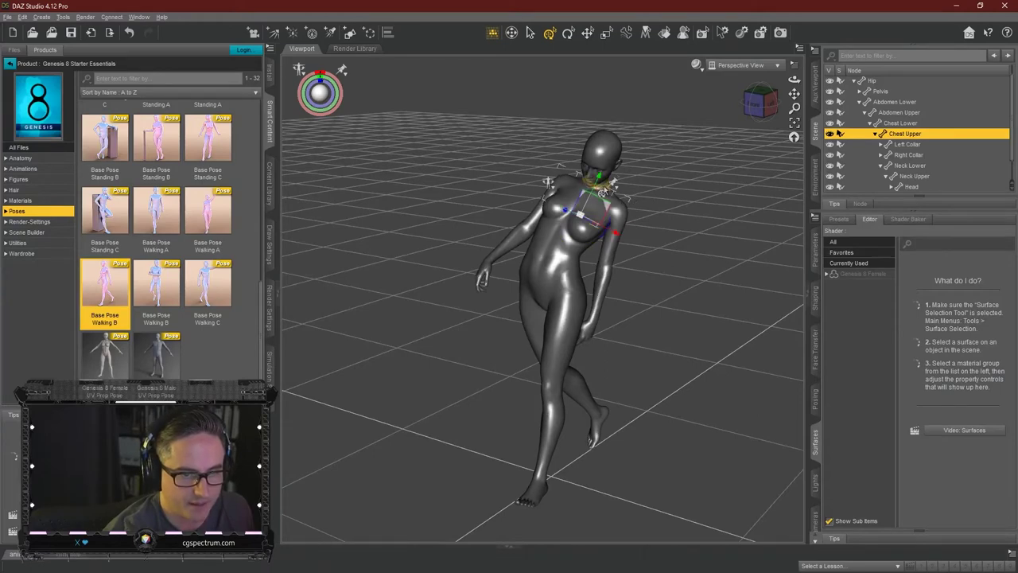
Select the Neck Lower joint and bend it sideways so the head tilts toward the figure's right.
click(603, 192)
drag(625, 193, 615, 187)
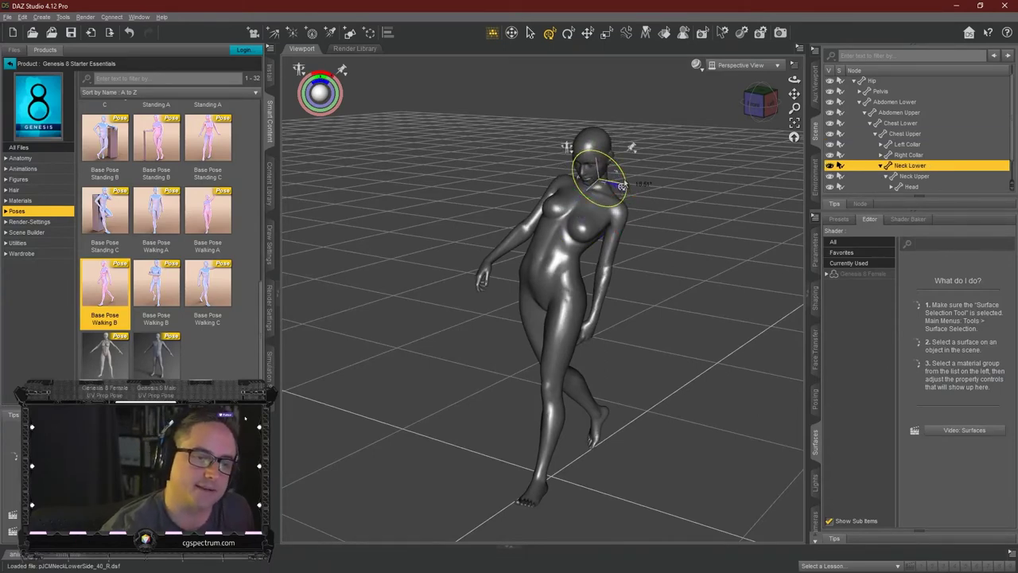
click(757, 103)
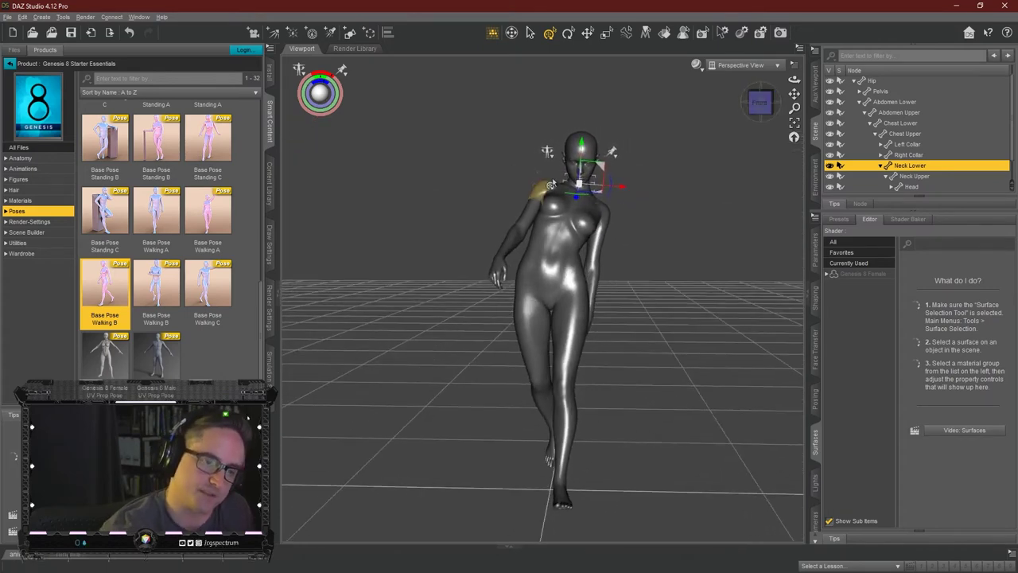
click(765, 110)
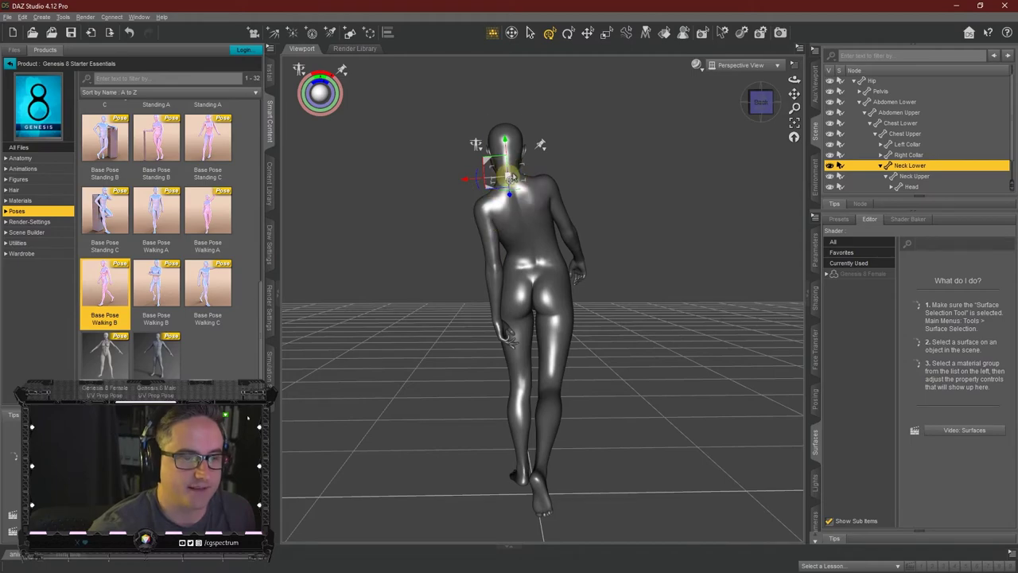
mouse_move(760, 102)
mouse_down()
mouse_move(788, 103)
mouse_move(764, 111)
mouse_move(774, 97)
mouse_up()
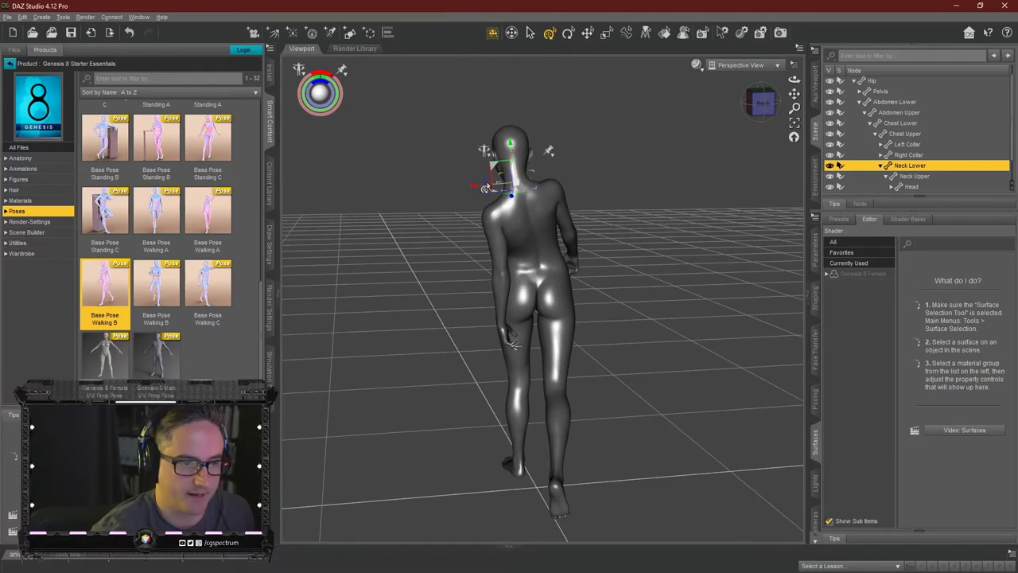
drag(485, 186, 484, 179)
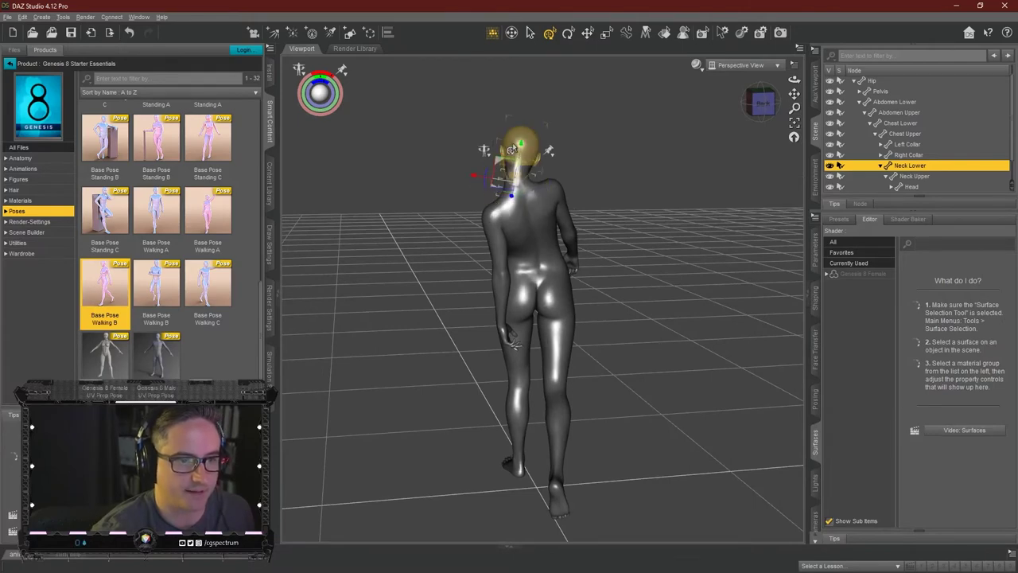
mouse_move(756, 107)
mouse_down()
mouse_move(799, 99)
mouse_move(759, 109)
mouse_move(740, 102)
mouse_move(729, 113)
mouse_move(761, 100)
mouse_up()
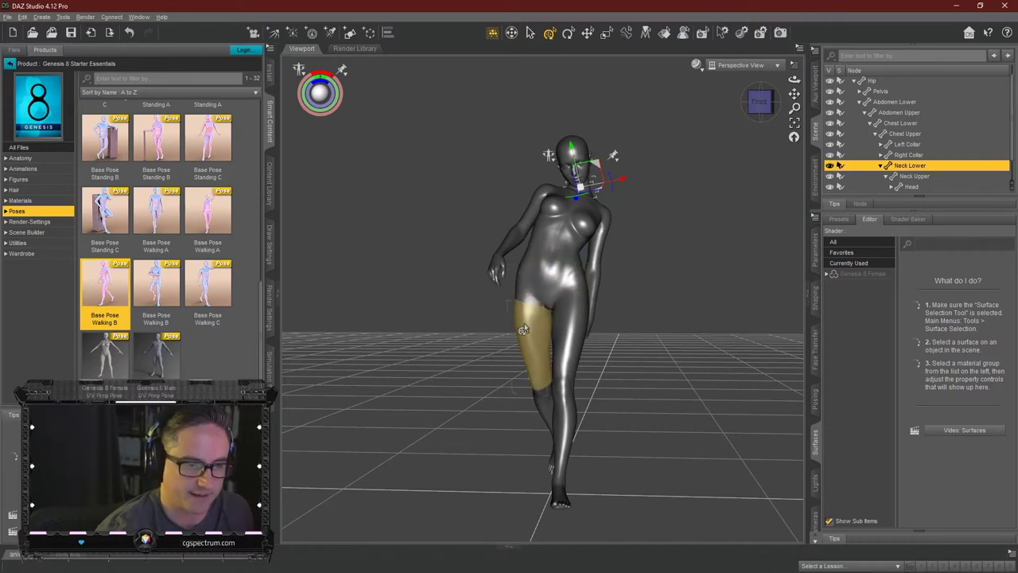
mouse_move(760, 101)
mouse_down()
mouse_move(795, 102)
mouse_move(760, 101)
mouse_up()
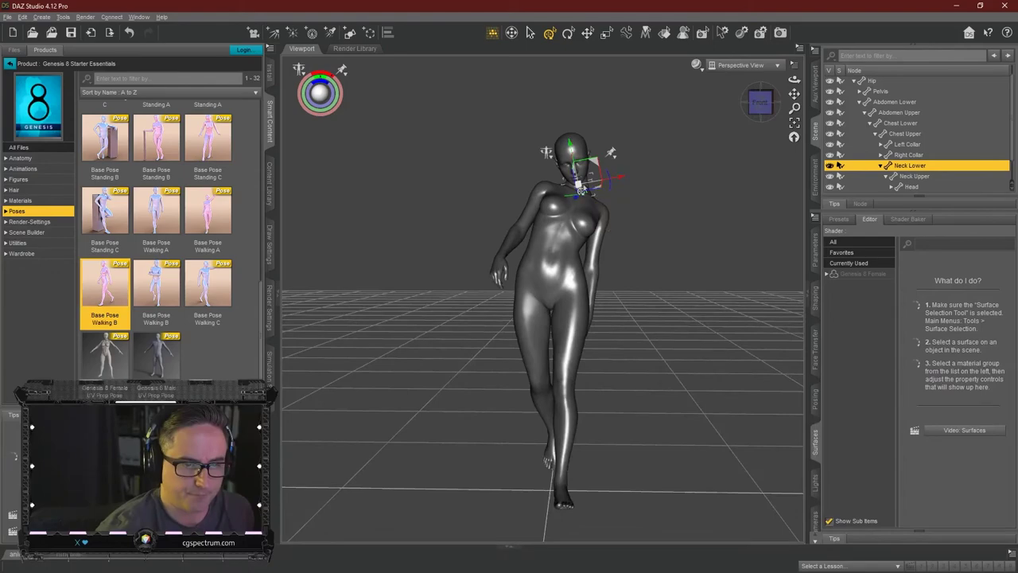
mouse_move(758, 103)
mouse_down()
mouse_move(787, 103)
mouse_move(748, 111)
mouse_up()
Select the Head and set its Angry HD expression to 100% among the posing properties.
click(583, 149)
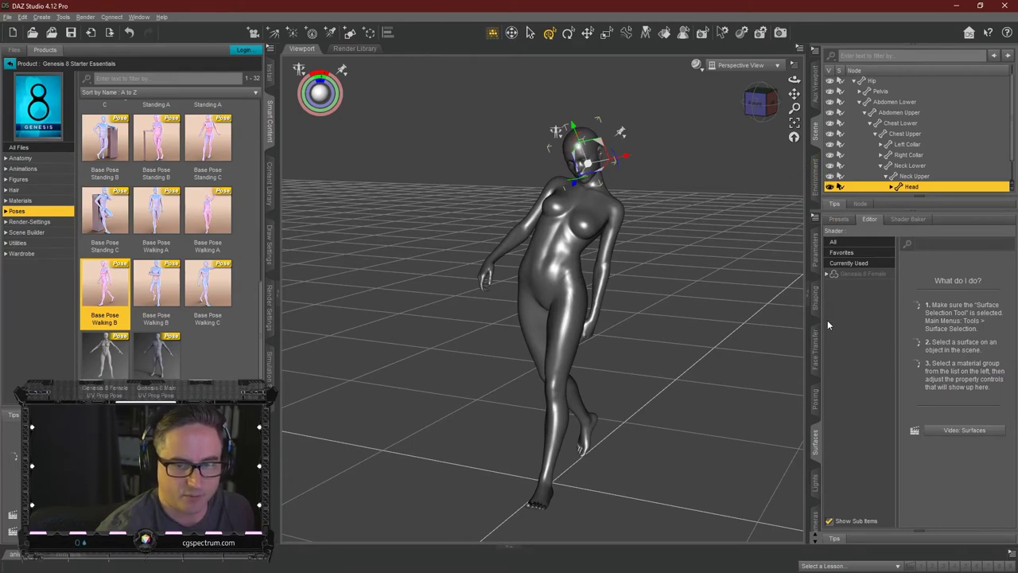
click(816, 402)
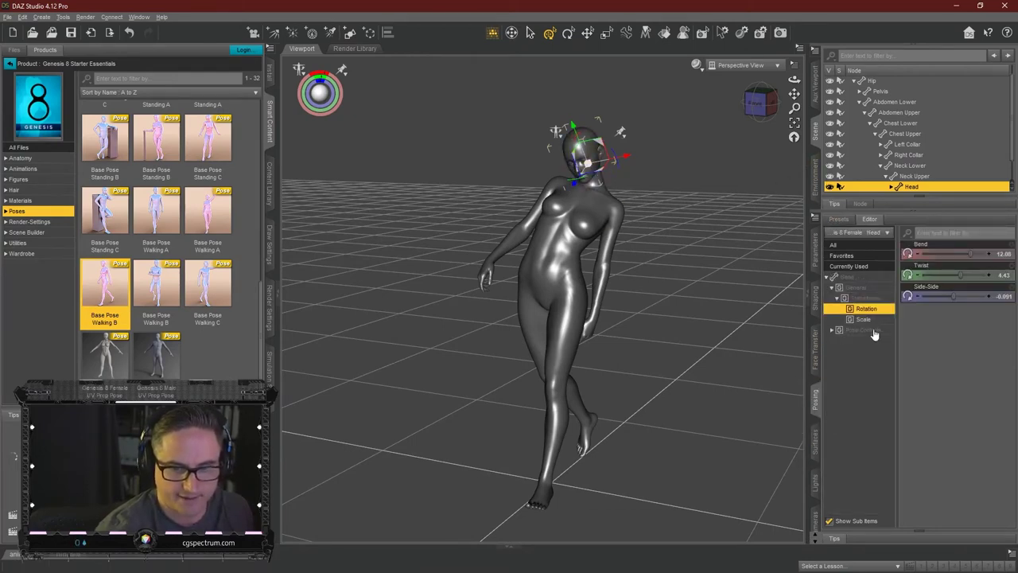
click(847, 277)
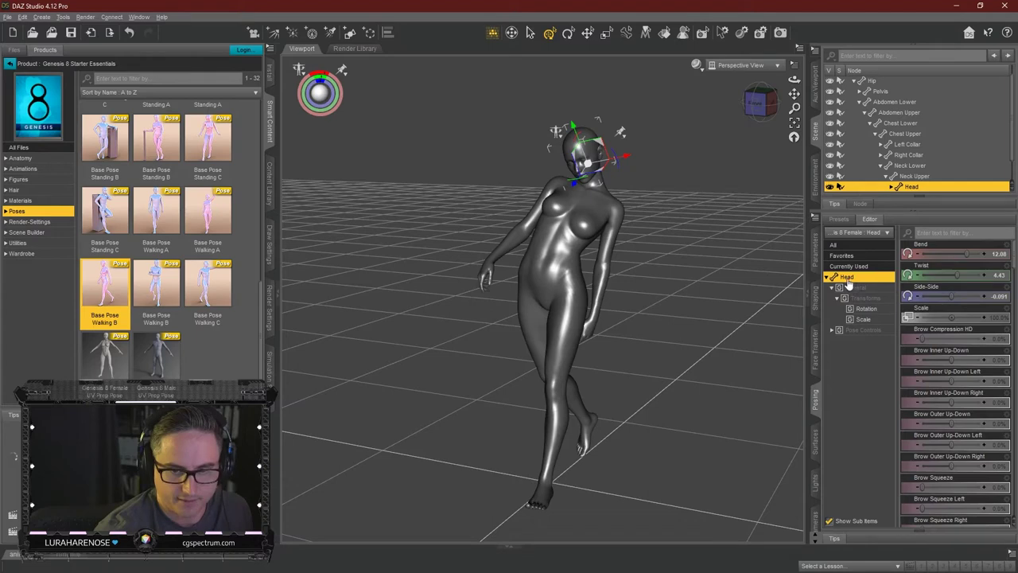
scroll(952, 357, down, 5)
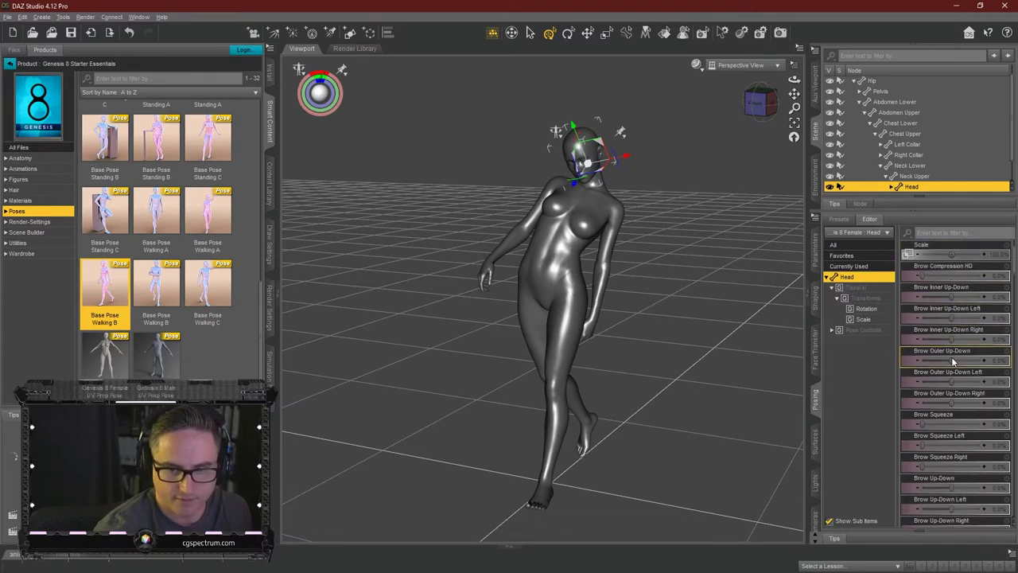
scroll(953, 362, down, 1)
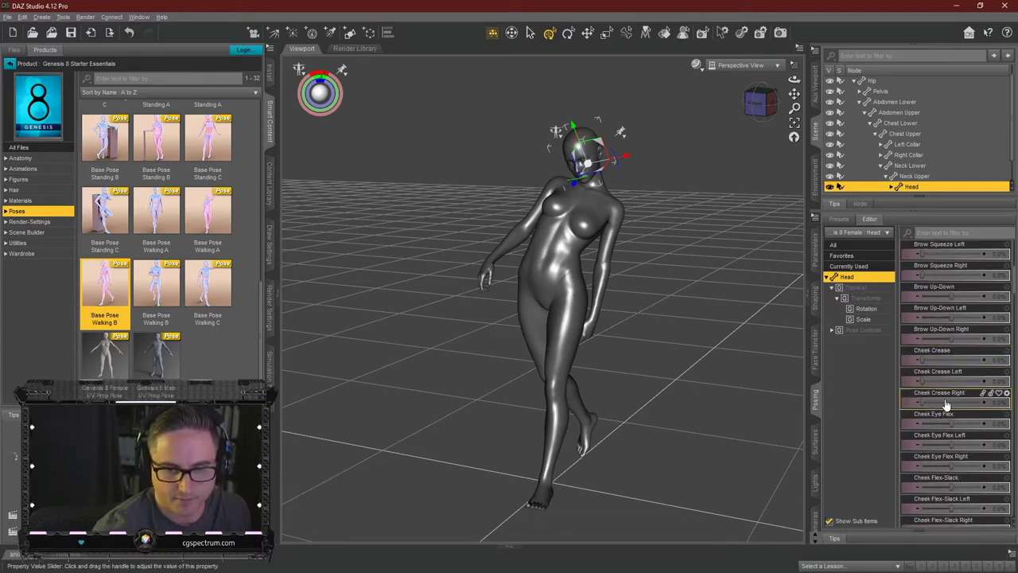
mouse_move(942, 404)
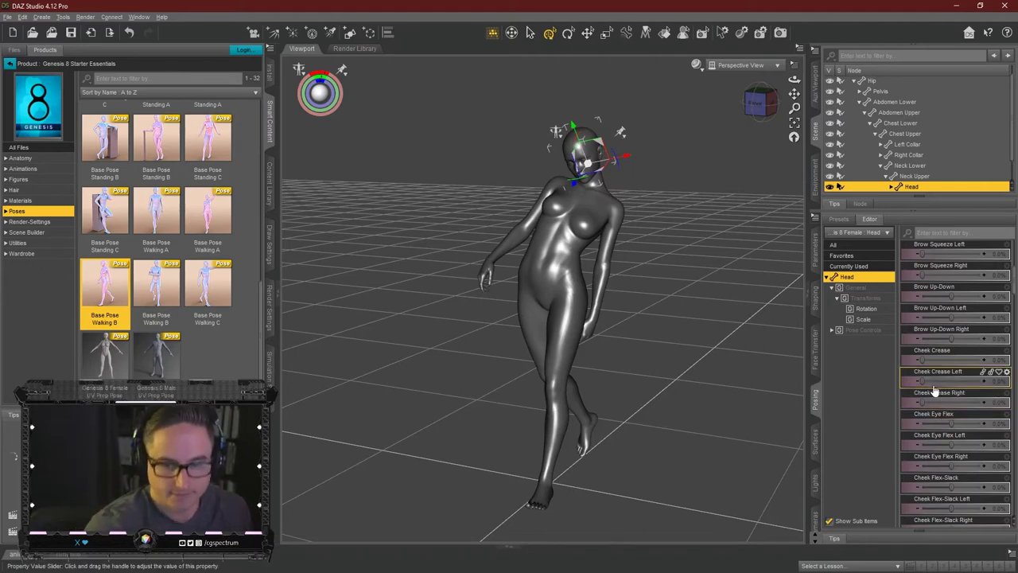
scroll(946, 414, down, 5)
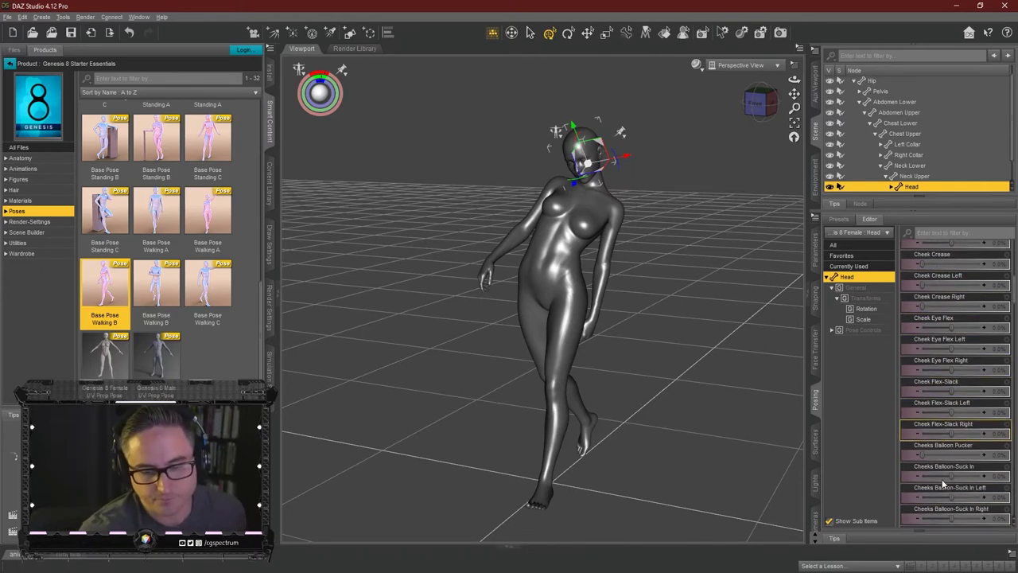
scroll(937, 382, down, 5)
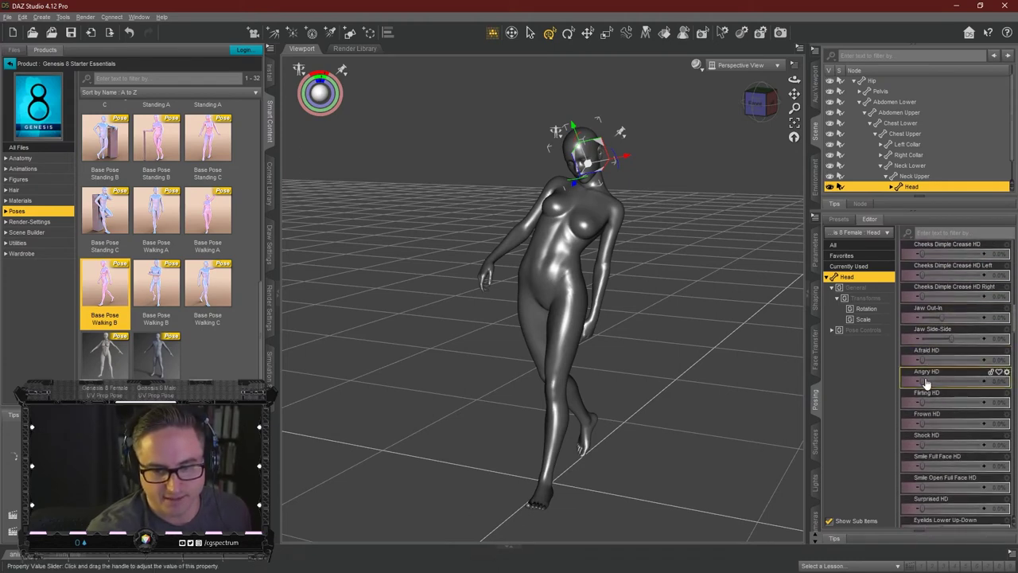
drag(925, 383, 936, 379)
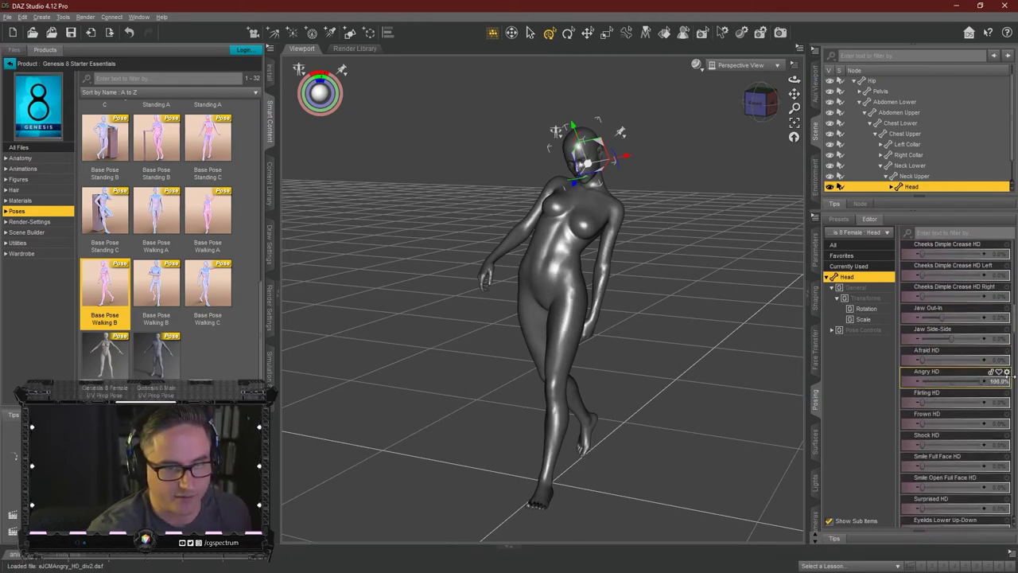
scroll(583, 148, down, 1)
scroll(587, 147, up, 3)
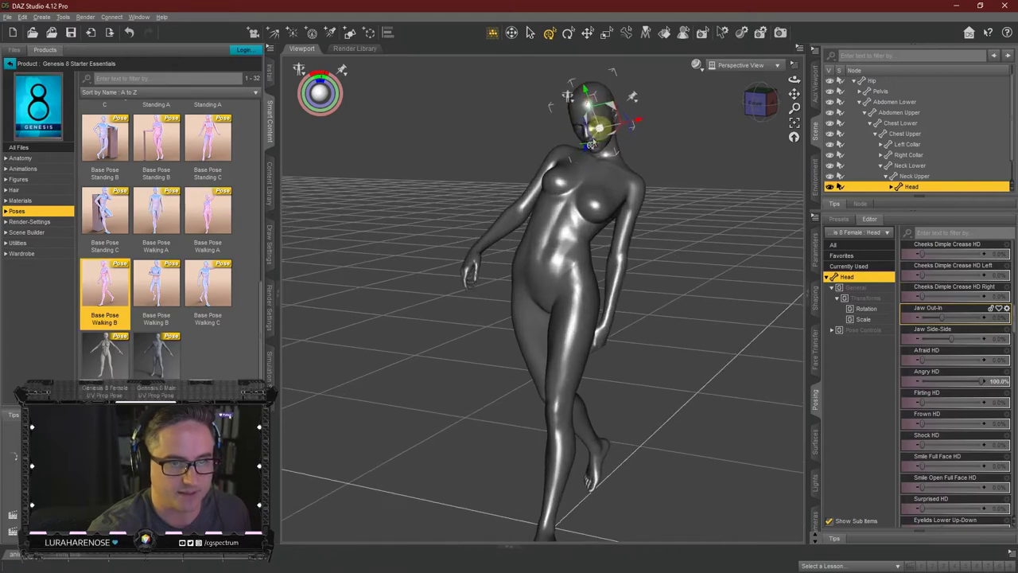
Set the head's Jaw Side-Side to -100% and Jaw Out-In to 100%.
scroll(588, 146, up, 6)
drag(794, 94, 786, 223)
drag(764, 100, 767, 77)
click(815, 84)
drag(946, 339, 878, 335)
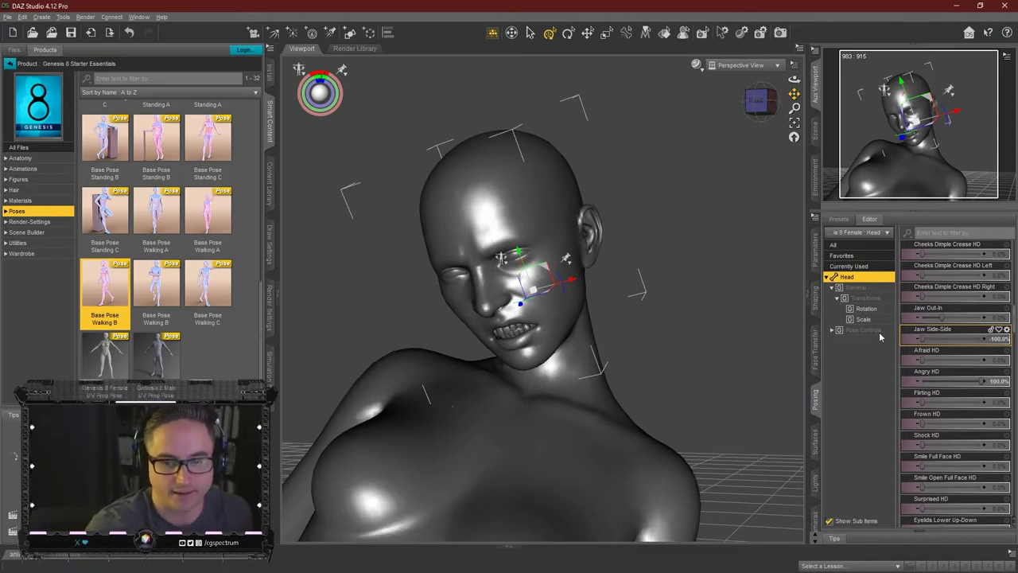
drag(943, 316, 866, 310)
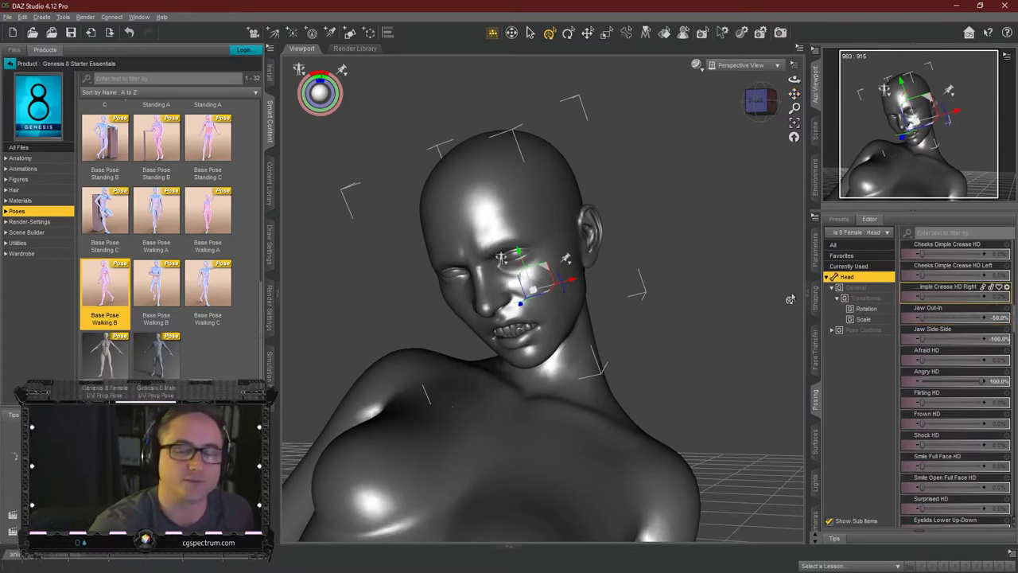
mouse_move(923, 318)
mouse_down()
mouse_move(992, 317)
mouse_move(919, 311)
mouse_up()
mouse_move(757, 101)
mouse_down()
mouse_move(708, 101)
mouse_move(767, 102)
mouse_move(750, 101)
mouse_up()
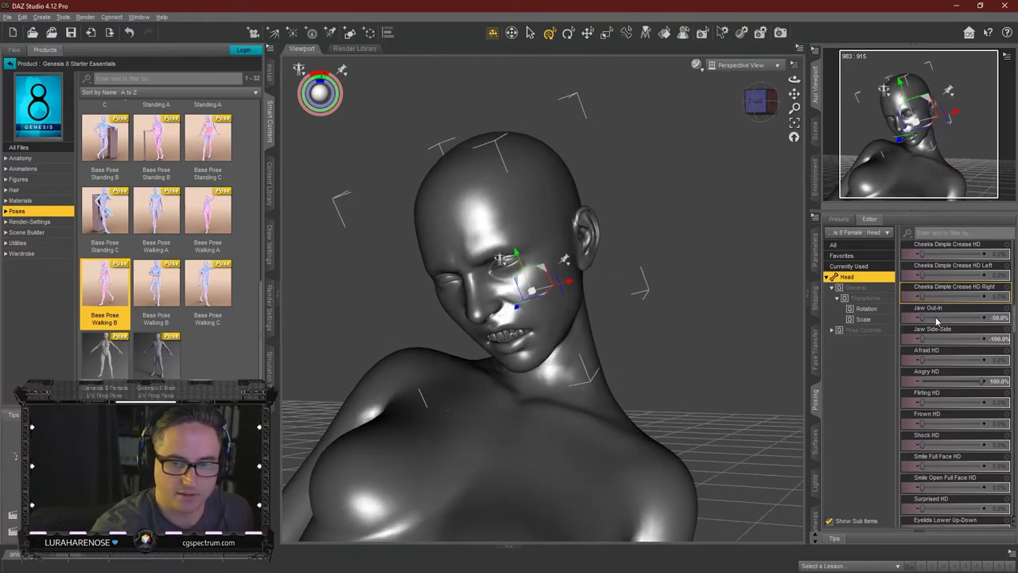
drag(927, 318, 1010, 316)
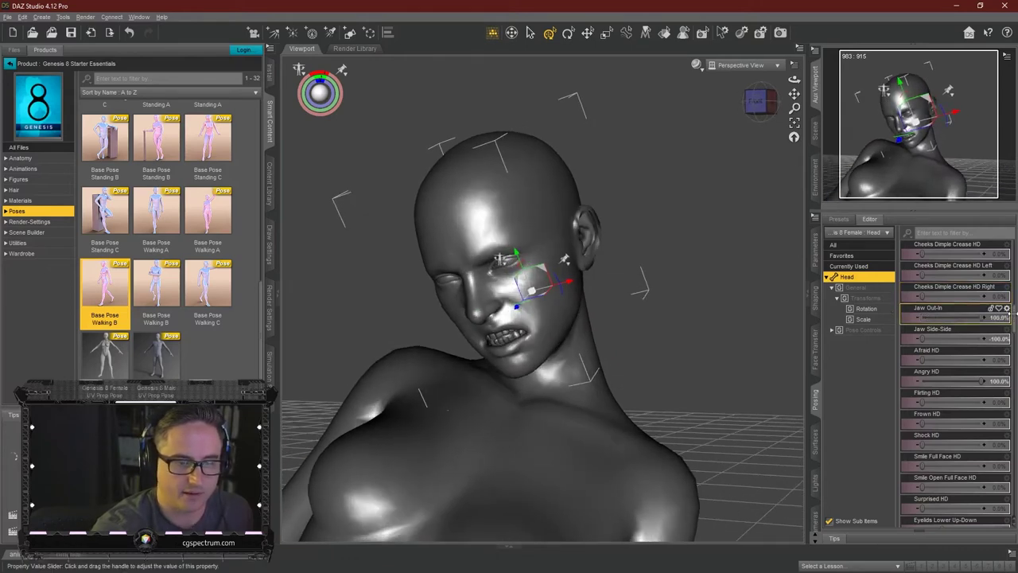
drag(755, 103, 724, 104)
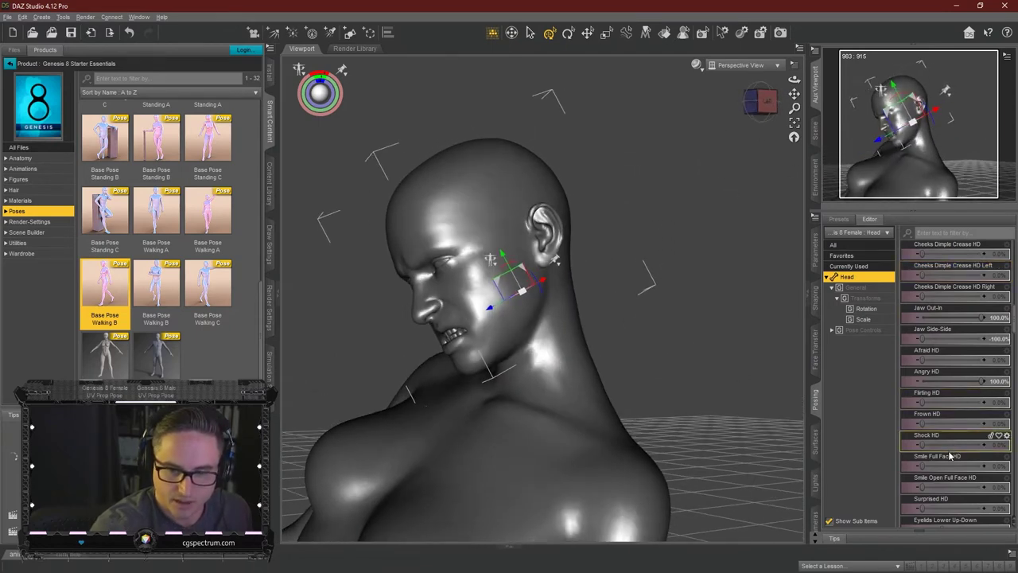
Set the head's Surprised HD expression to 100% so the mouth opens wide.
drag(921, 466, 892, 459)
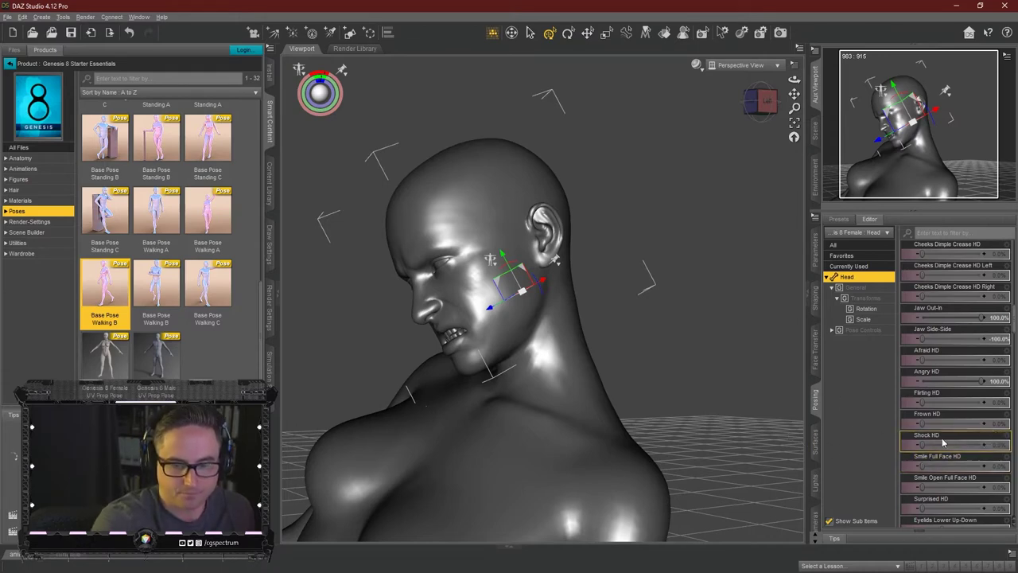
scroll(928, 440, down, 2)
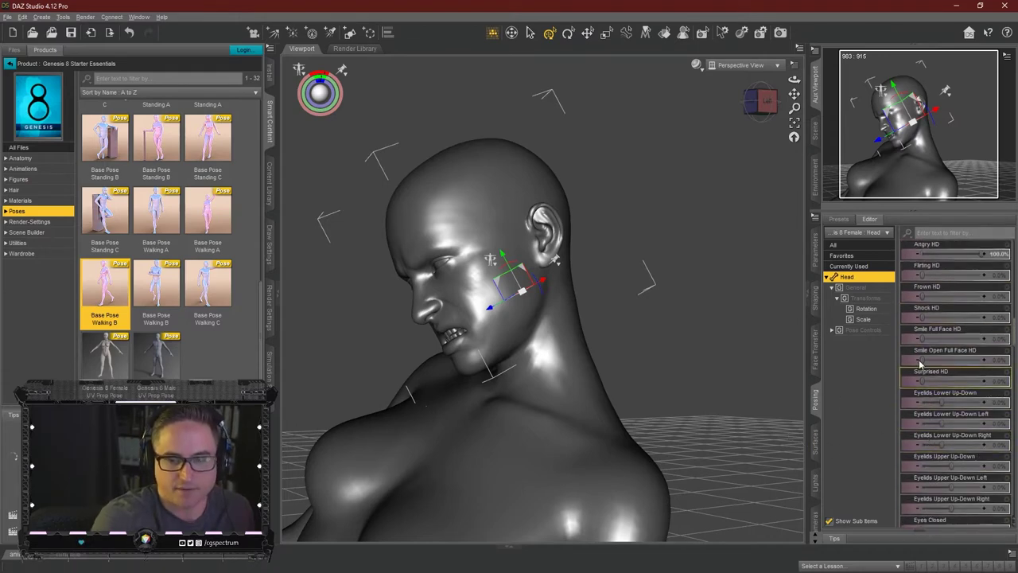
drag(925, 379, 1004, 383)
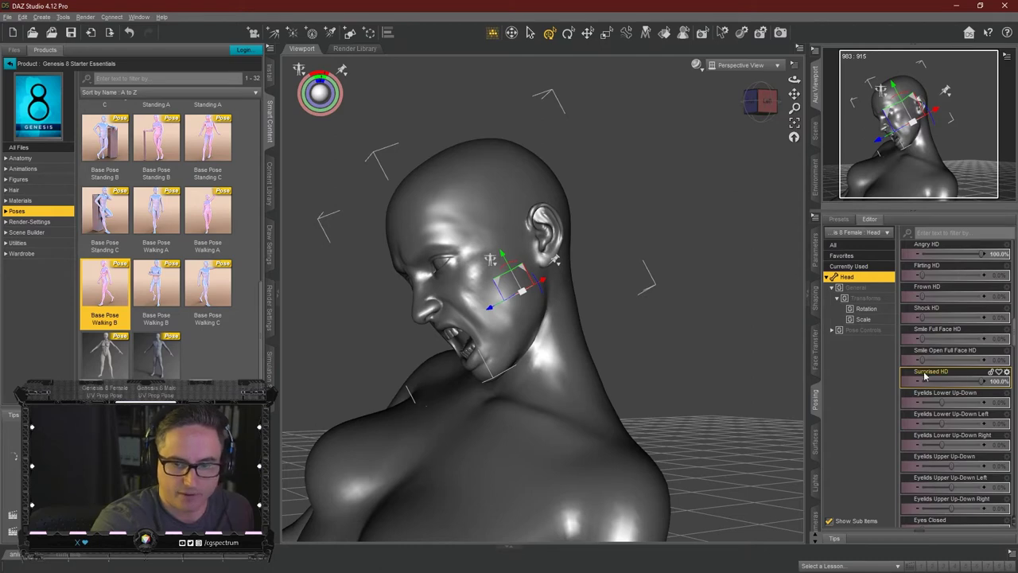
drag(764, 101, 784, 92)
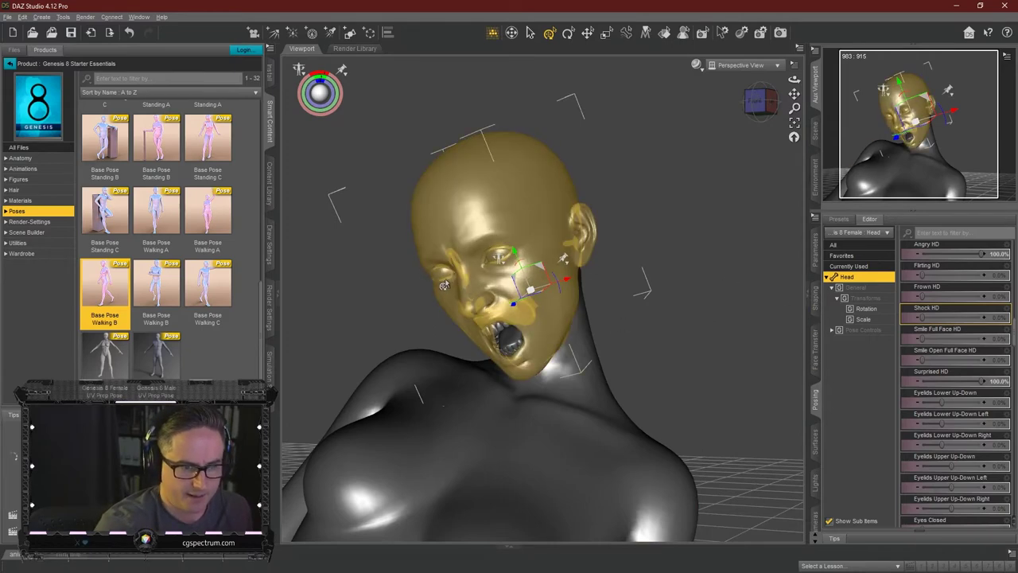
Close the figure's right eye roughly halfway with the Eyes Closed Right property.
scroll(924, 340, down, 6)
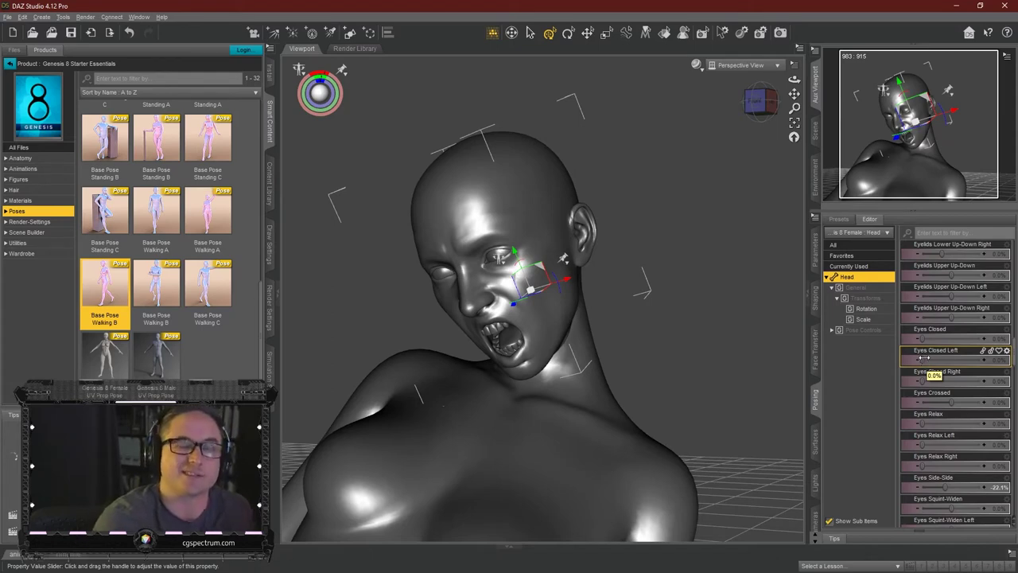
drag(924, 380, 931, 380)
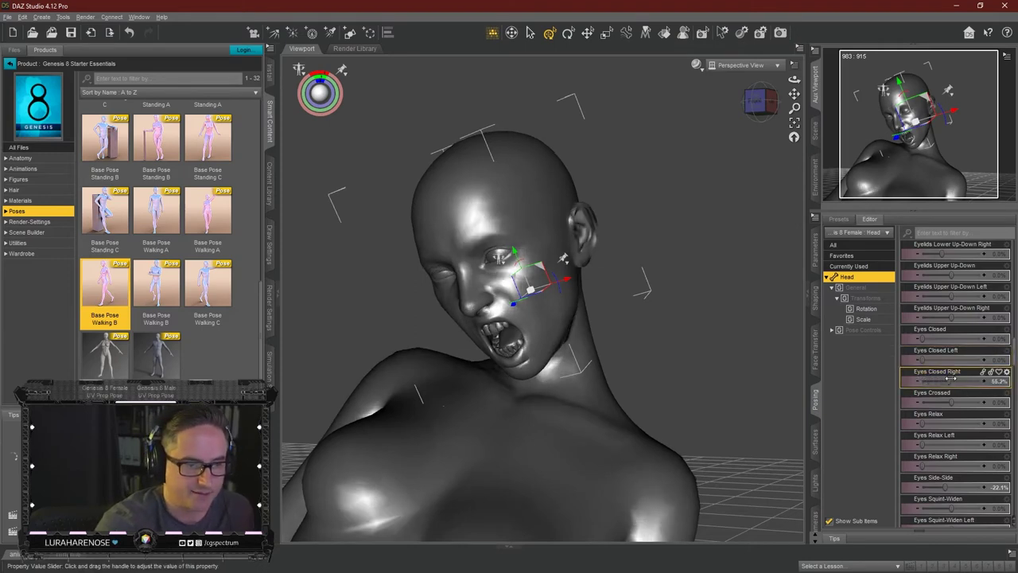
drag(957, 379, 966, 374)
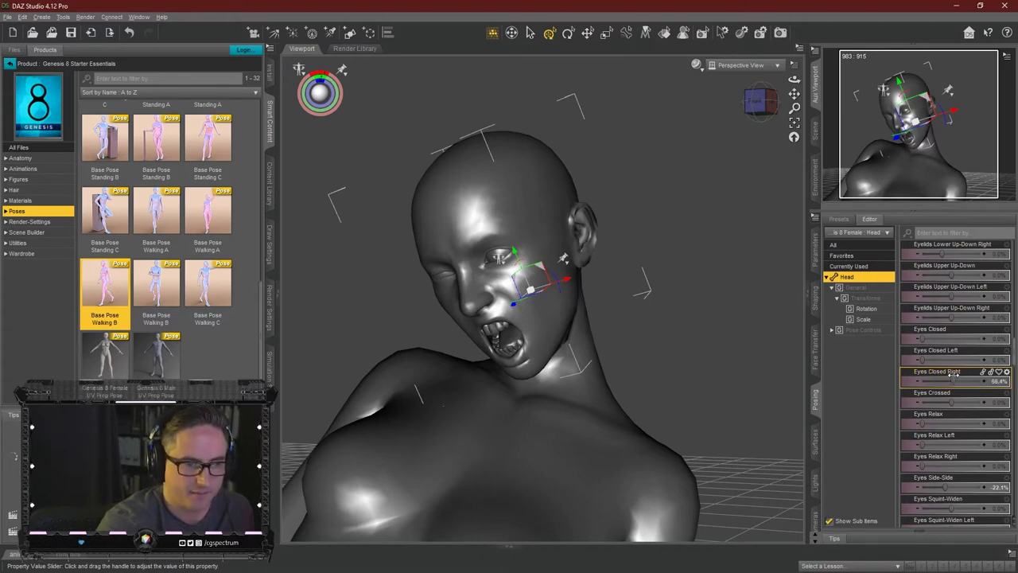
click(761, 100)
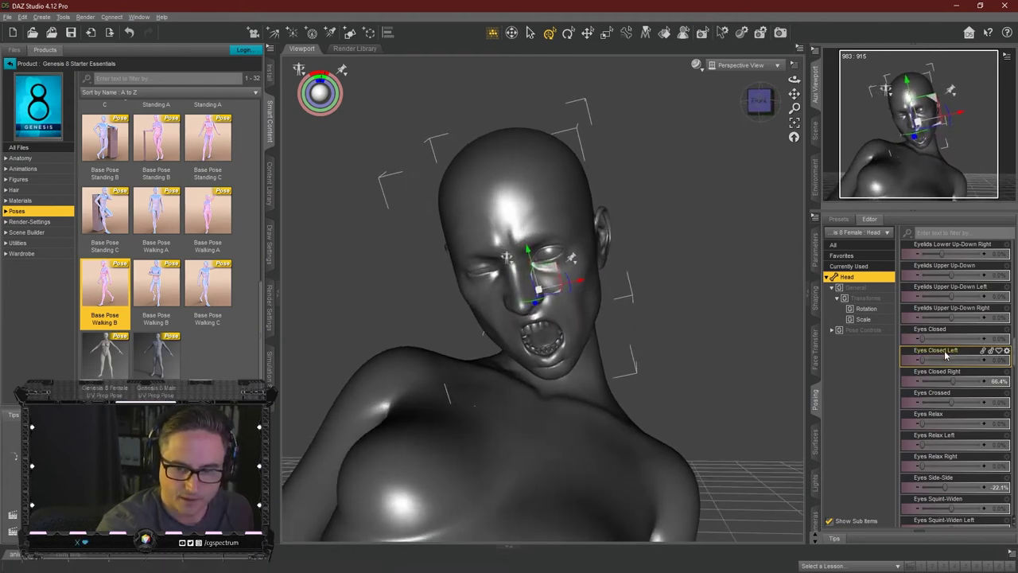
Lower the figure's left eyebrow by setting Brow Outer Up-Down Left and Brow Up-Down Left to -100%.
scroll(955, 390, up, 2)
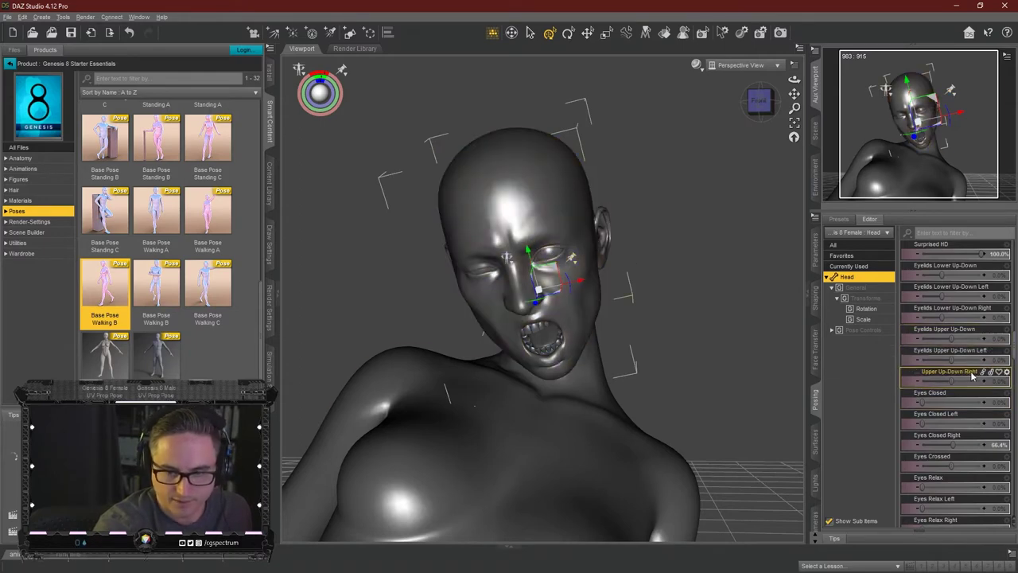
scroll(958, 433, up, 8)
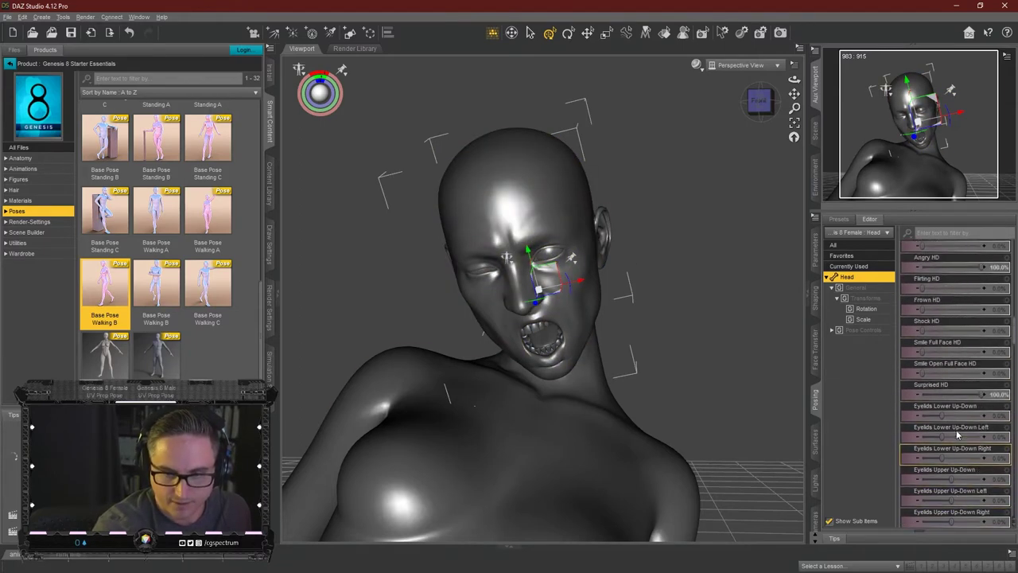
scroll(957, 433, up, 5)
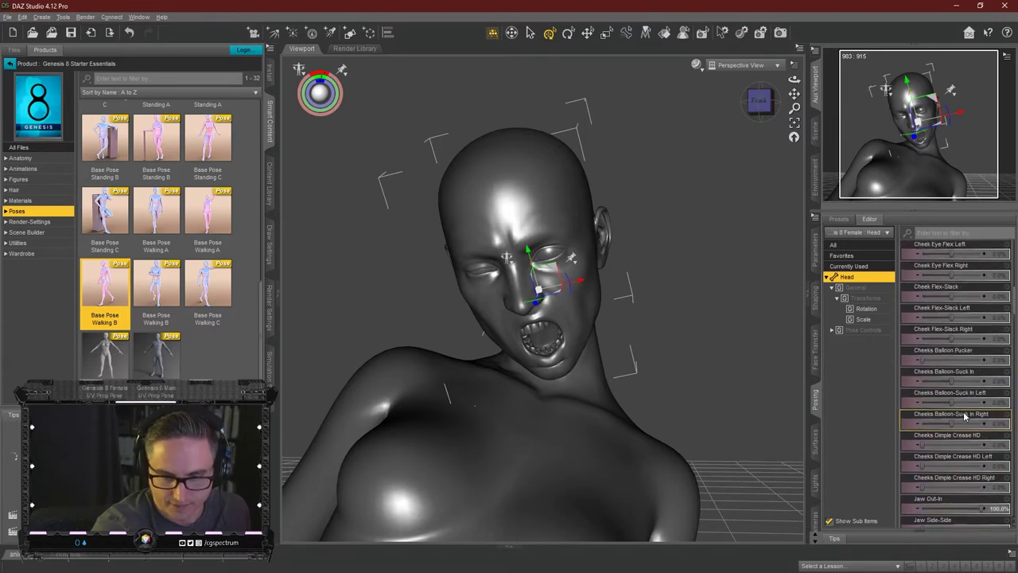
scroll(963, 414, up, 10)
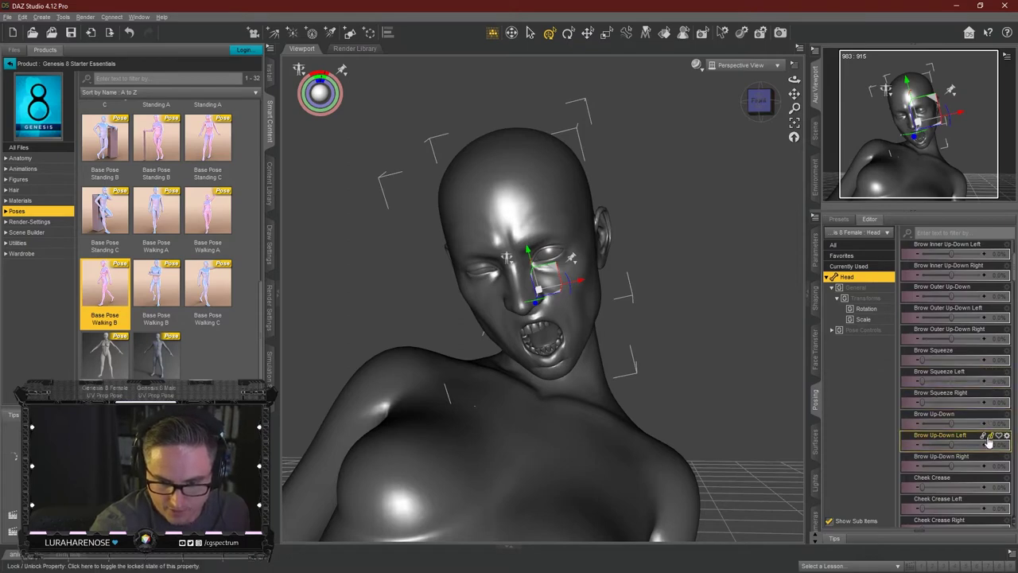
scroll(970, 413, down, 2)
drag(953, 381, 891, 380)
mouse_move(761, 107)
mouse_down()
mouse_move(713, 110)
mouse_move(757, 127)
mouse_move(762, 106)
mouse_up()
scroll(745, 196, up, 5)
scroll(736, 201, down, 8)
scroll(722, 228, down, 8)
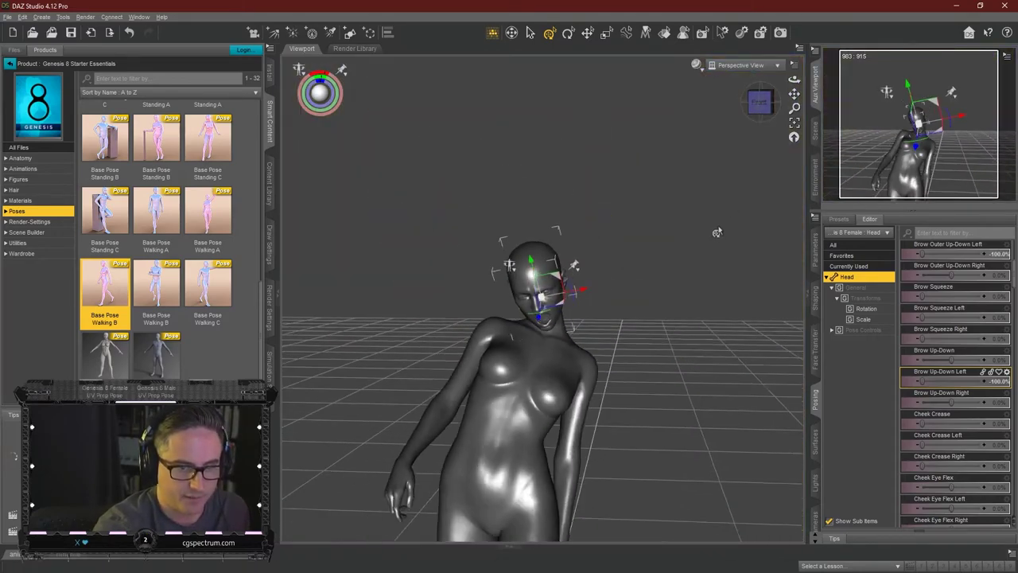
Clear the head selection and inspect the figure's full body pose from the front and from its left side.
click(724, 242)
drag(760, 102, 798, 53)
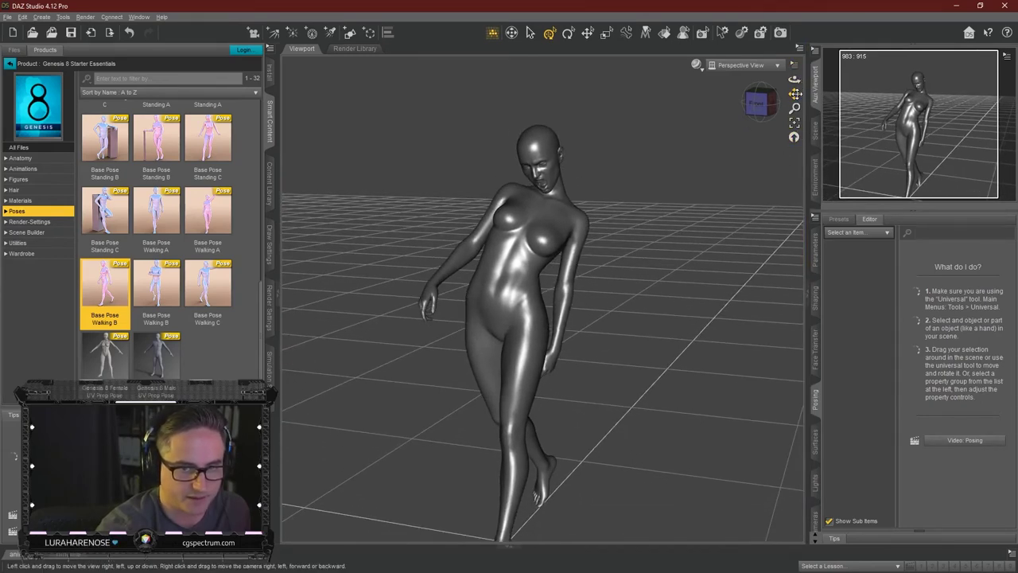
mouse_move(756, 107)
mouse_down()
mouse_move(704, 113)
mouse_move(740, 113)
mouse_up()
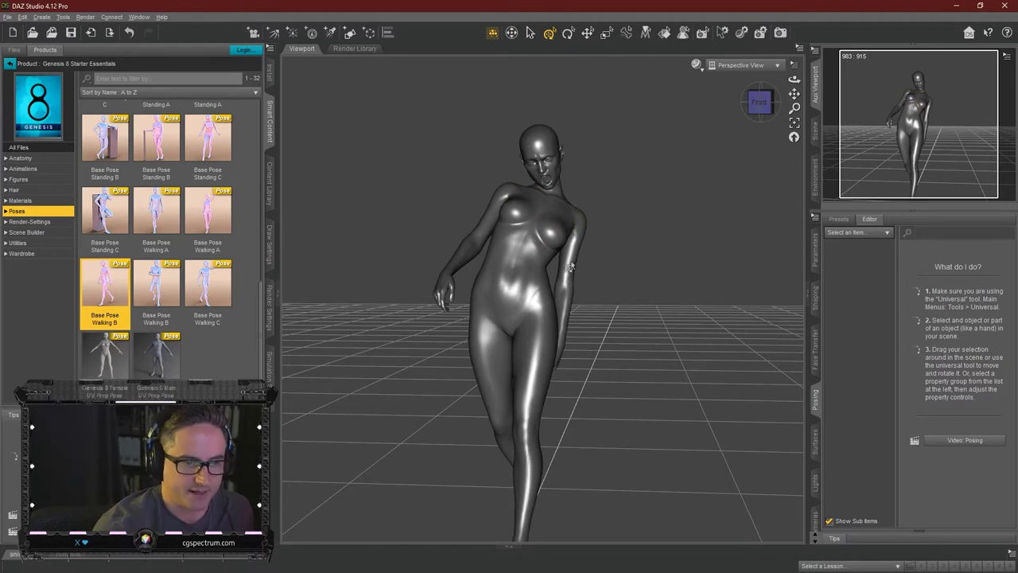
click(758, 103)
mouse_move(760, 102)
mouse_down()
mouse_move(827, 86)
mouse_move(751, 108)
mouse_move(774, 108)
mouse_up()
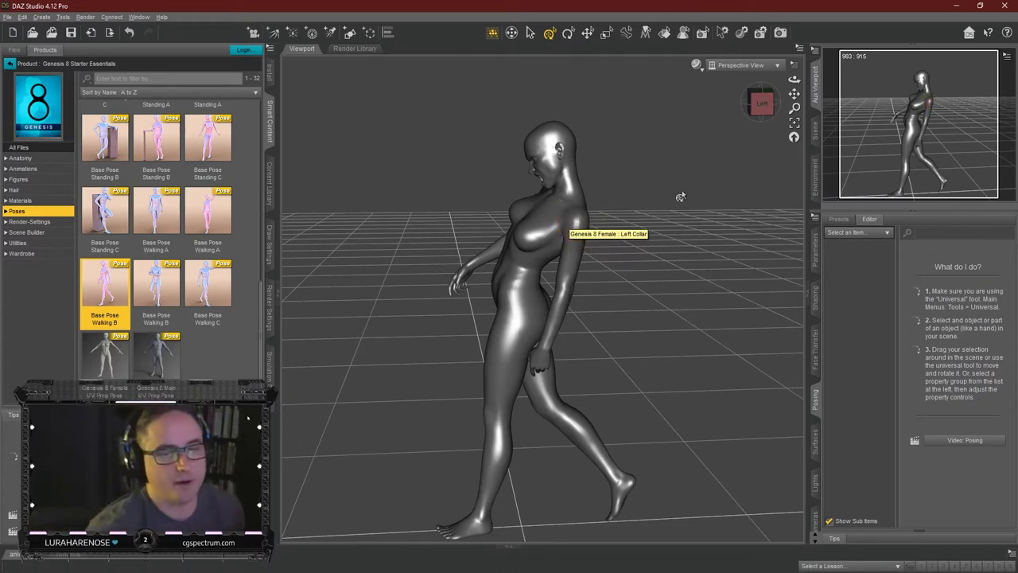
mouse_move(756, 111)
mouse_down()
mouse_move(778, 99)
mouse_move(800, 108)
mouse_move(766, 126)
mouse_move(758, 99)
mouse_move(781, 120)
mouse_move(754, 104)
mouse_up()
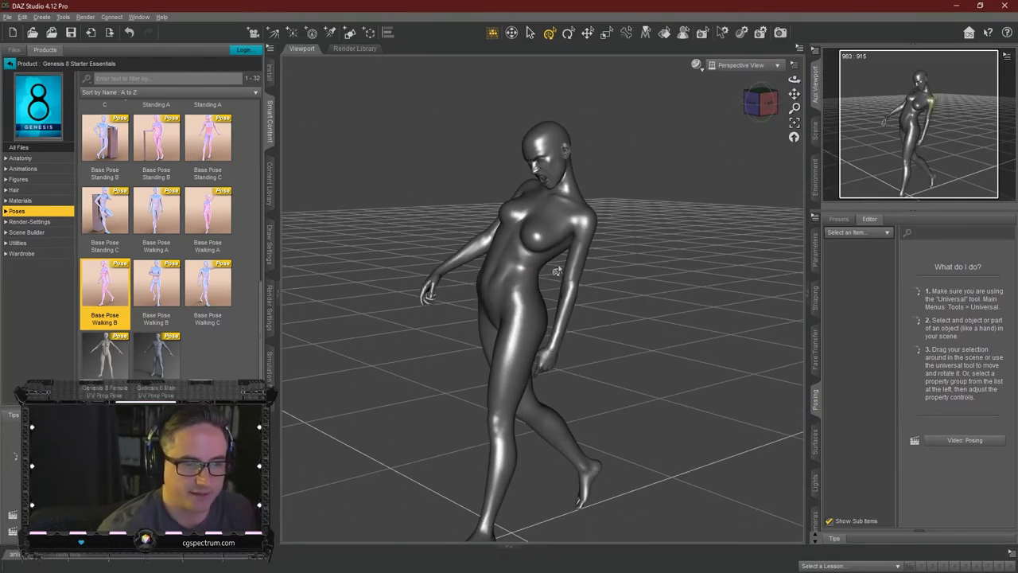
Rotate the figure's left shoulder to about 23.4 Front-Back, -21 Bend and 15 Twist.
click(579, 237)
drag(761, 110, 736, 172)
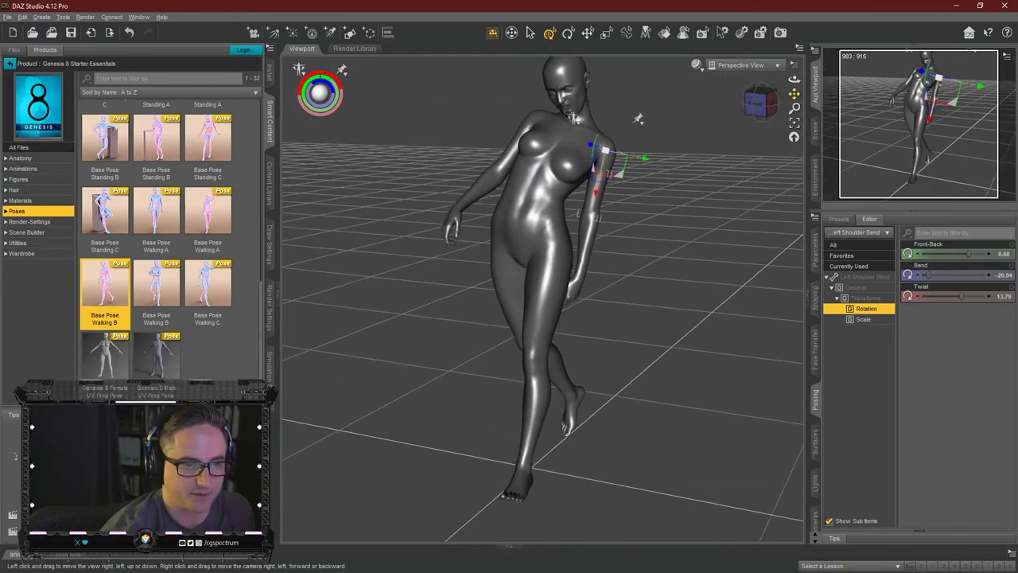
mouse_move(765, 102)
mouse_down()
mouse_move(763, 92)
mouse_move(765, 106)
mouse_up()
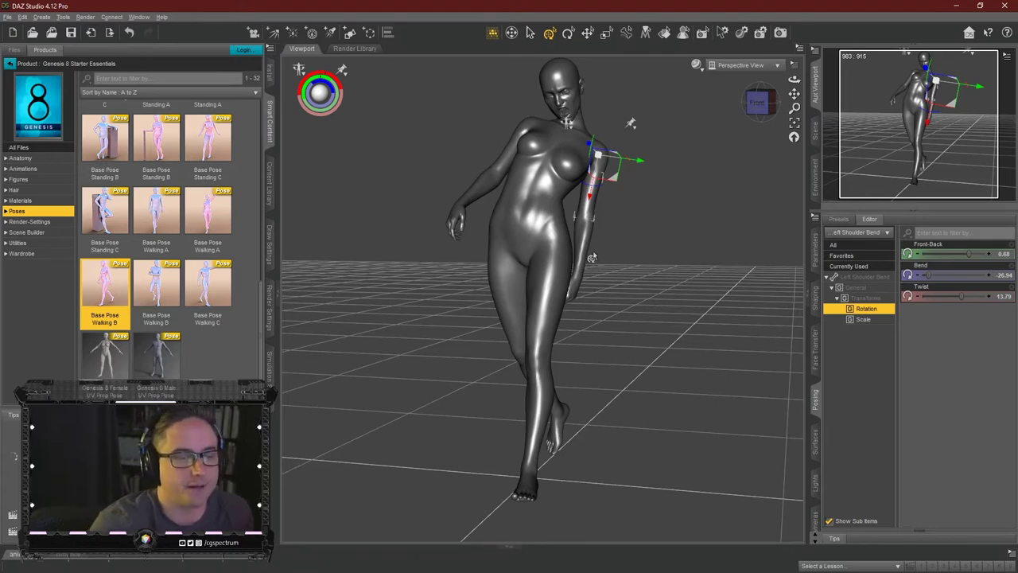
drag(589, 162, 587, 167)
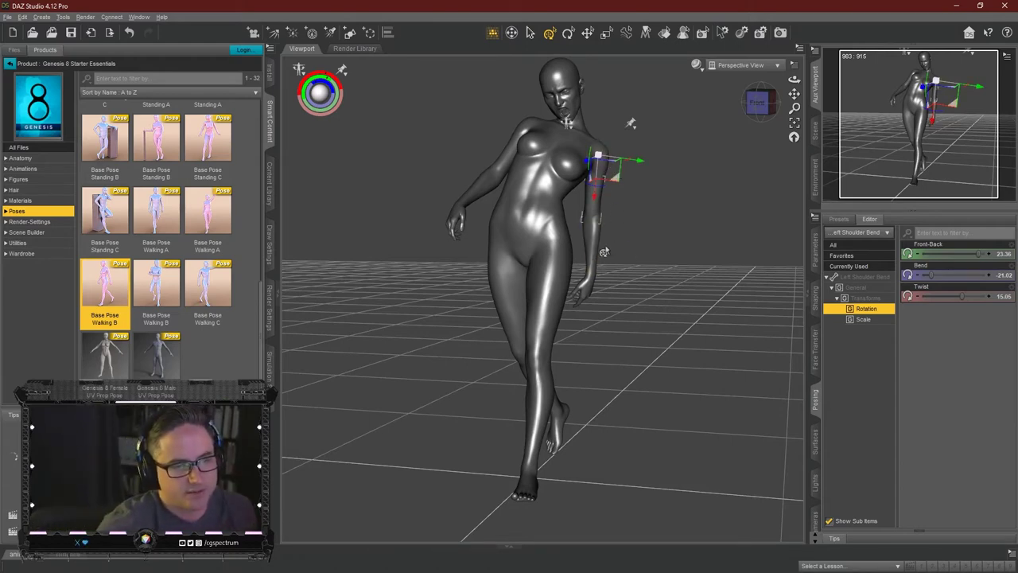
mouse_move(758, 102)
mouse_down()
mouse_move(728, 106)
mouse_move(775, 110)
mouse_move(760, 101)
mouse_up()
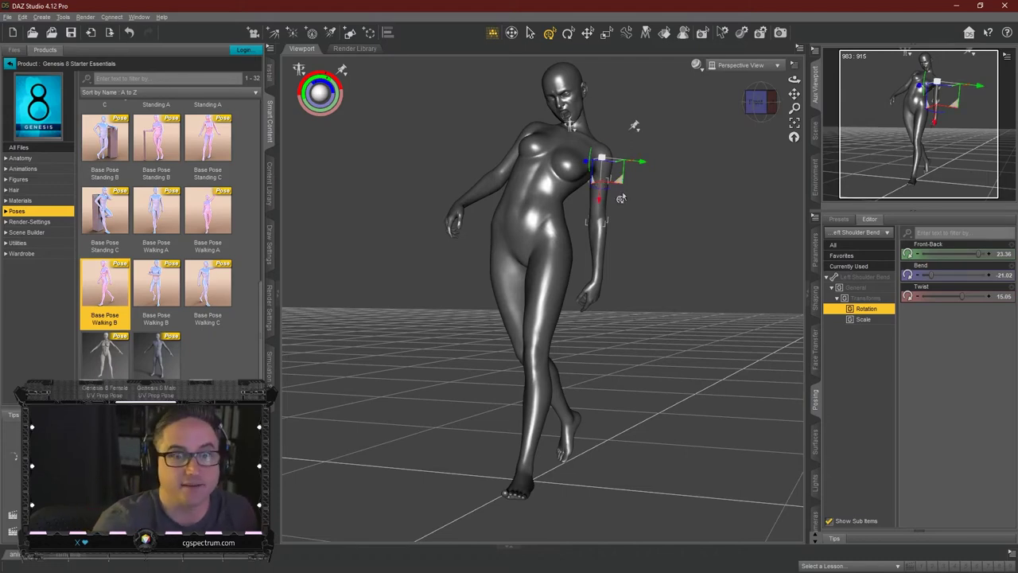
Rotate the figure's left forearm to a Bend of about -11.3.
drag(767, 104, 672, 185)
drag(760, 101, 628, 283)
click(595, 246)
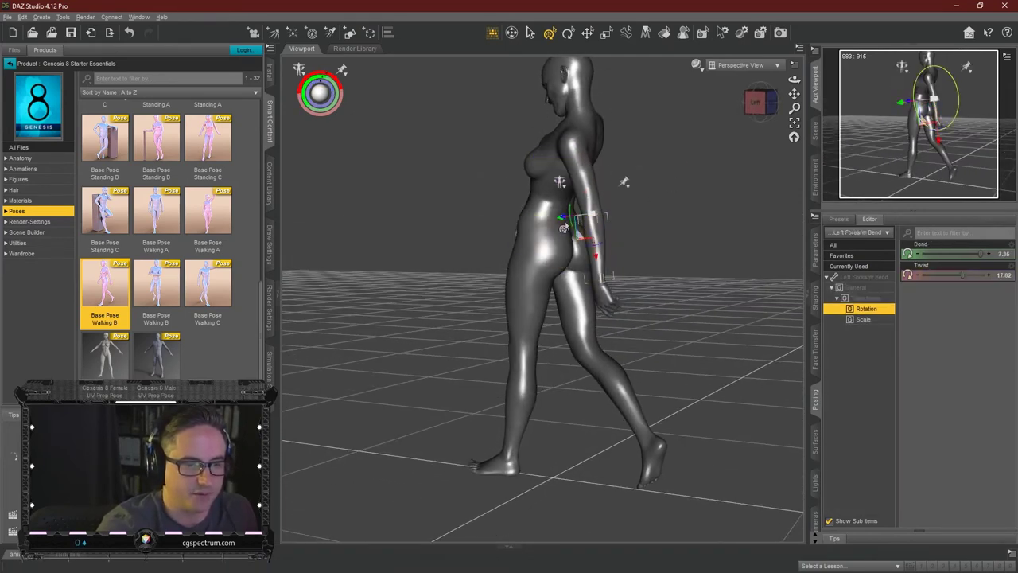
click(758, 103)
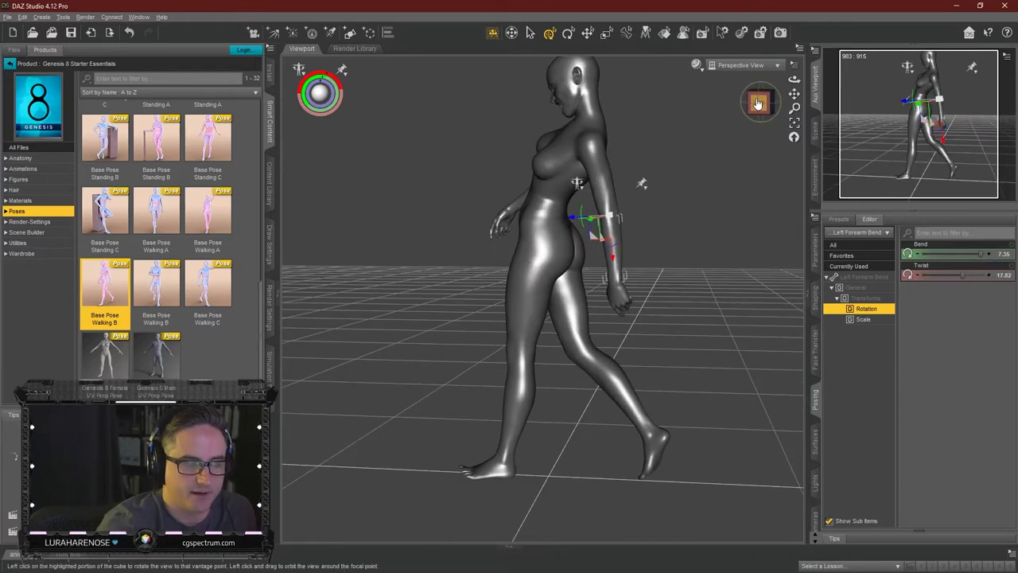
mouse_move(604, 231)
mouse_down()
mouse_move(576, 209)
mouse_move(597, 224)
mouse_up()
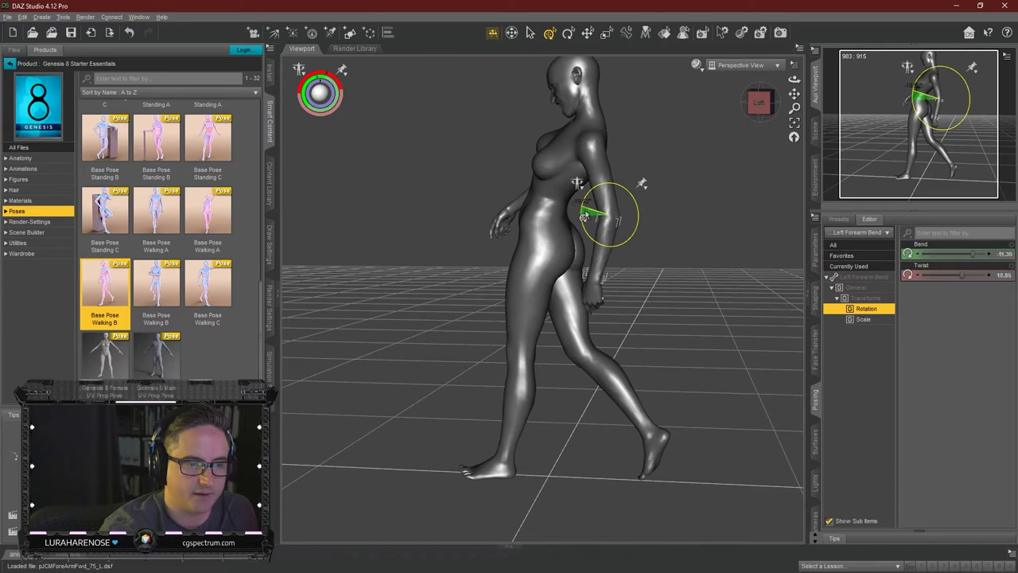
drag(761, 103, 734, 104)
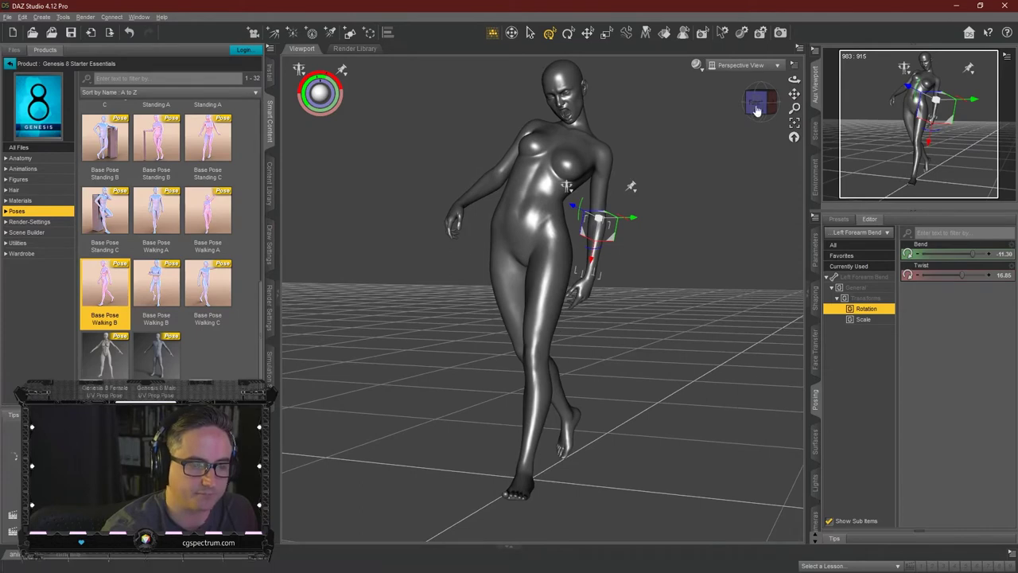
Rotate the left shoulder further to about 15 Front-Back, -27.4 Bend and -27.6 Twist.
click(595, 169)
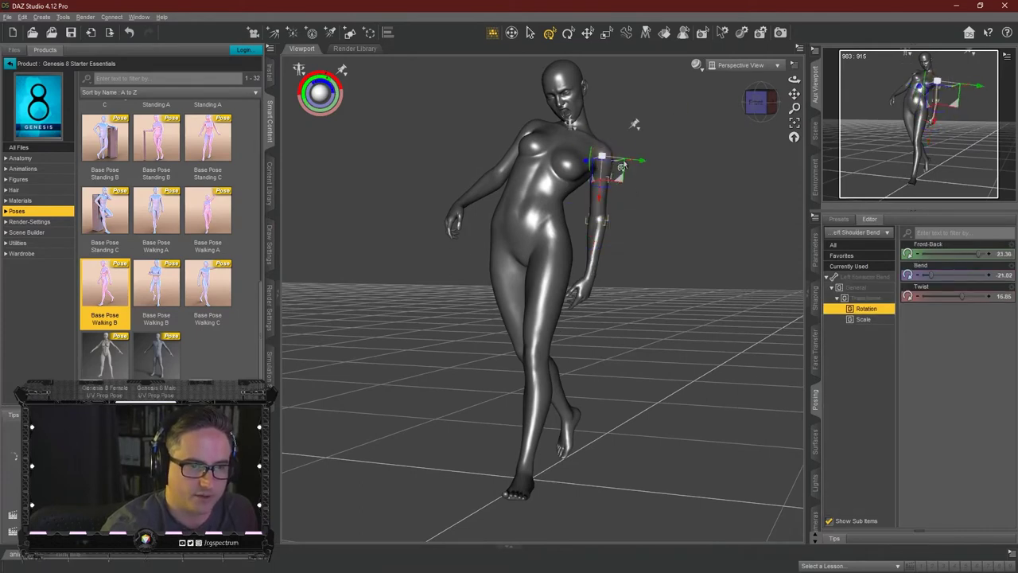
drag(629, 165, 585, 173)
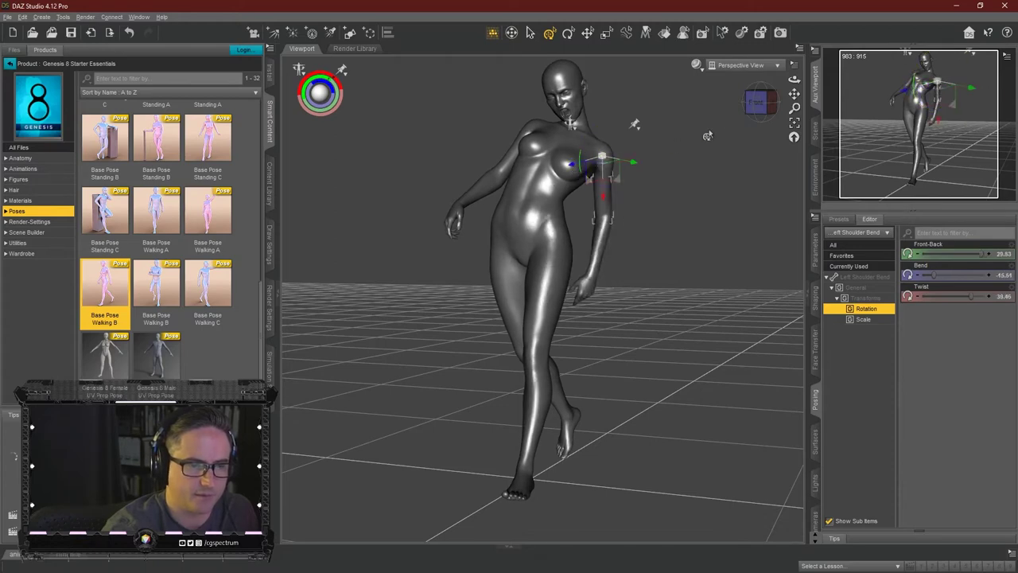
click(758, 102)
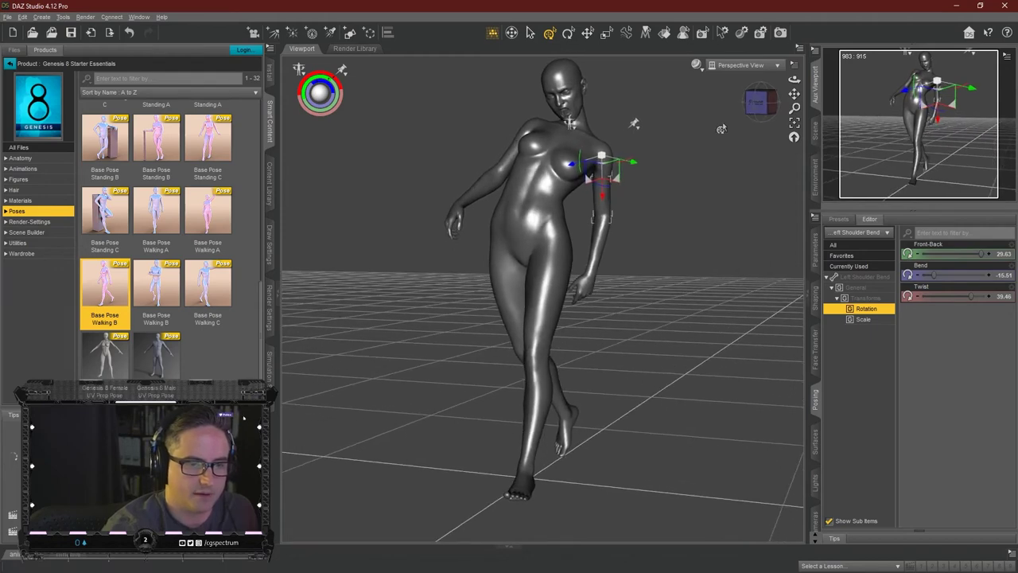
click(754, 103)
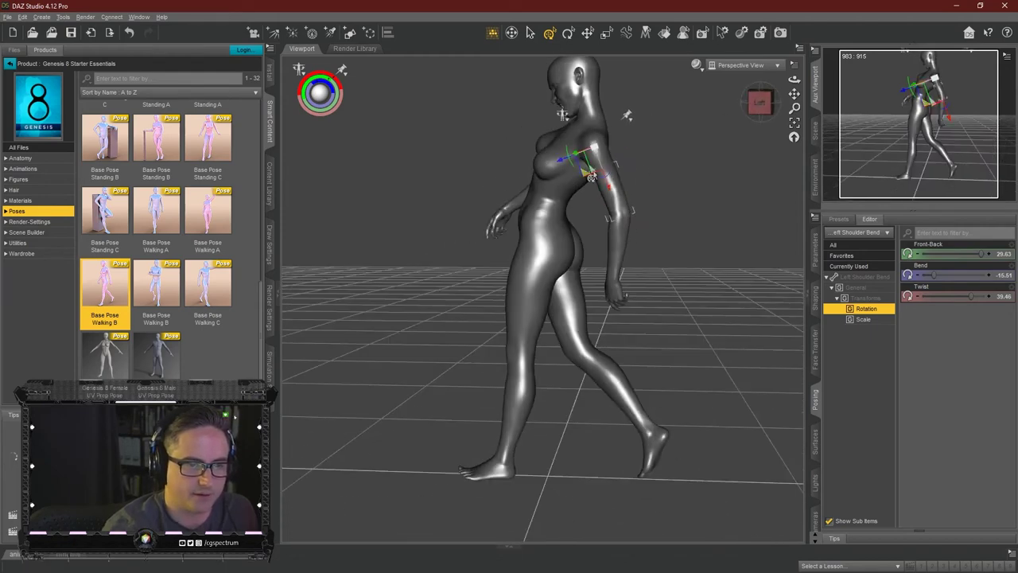
drag(565, 169, 597, 200)
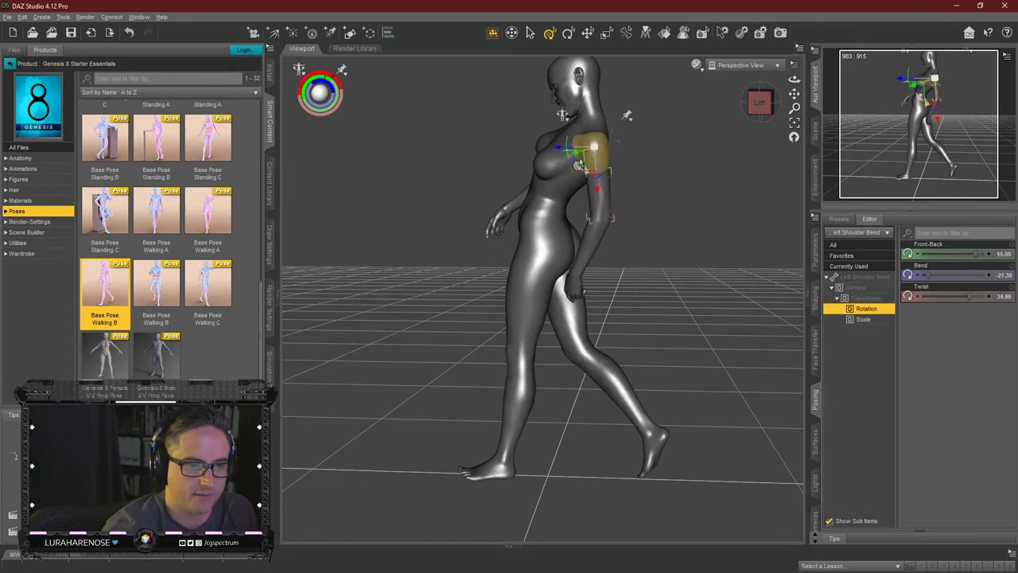
drag(575, 158, 599, 159)
drag(760, 104, 783, 105)
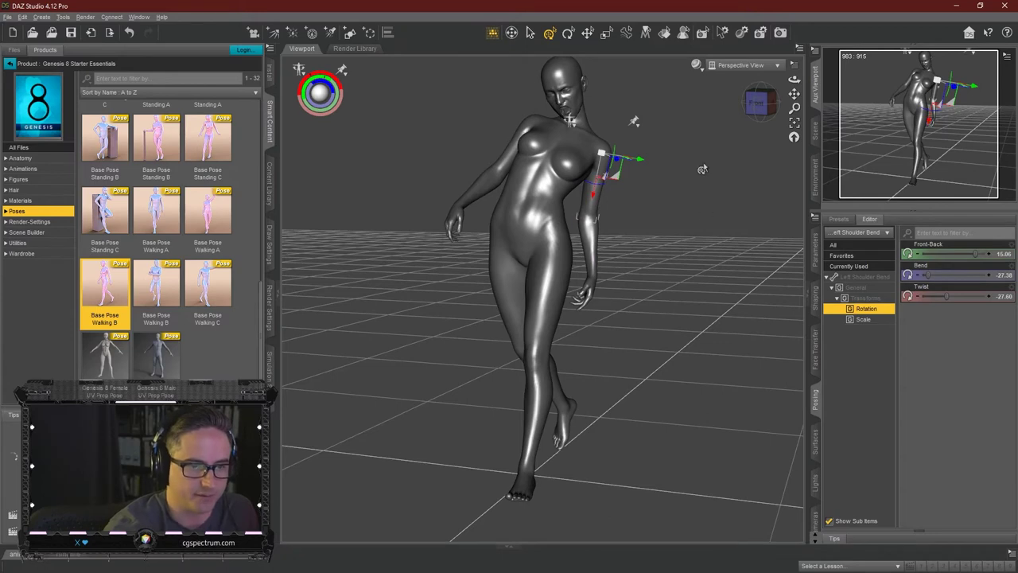
click(755, 101)
drag(760, 101, 657, 218)
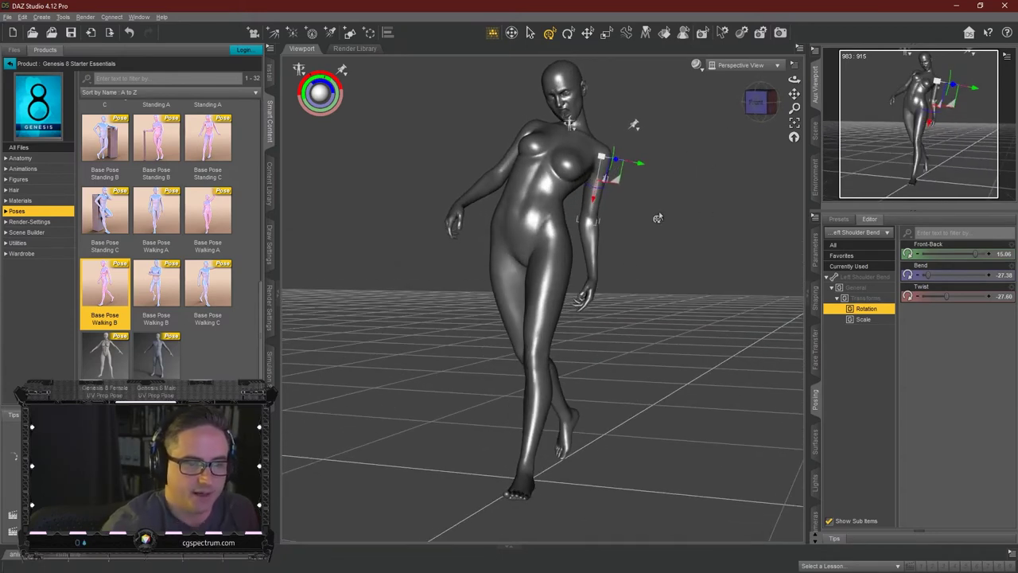
Rotate the left forearm to about -33.8 Bend and 27.9 Twist, and the left hand to about -18.9 Bend.
click(592, 253)
mouse_move(592, 253)
mouse_down()
mouse_move(616, 243)
mouse_move(605, 253)
mouse_up()
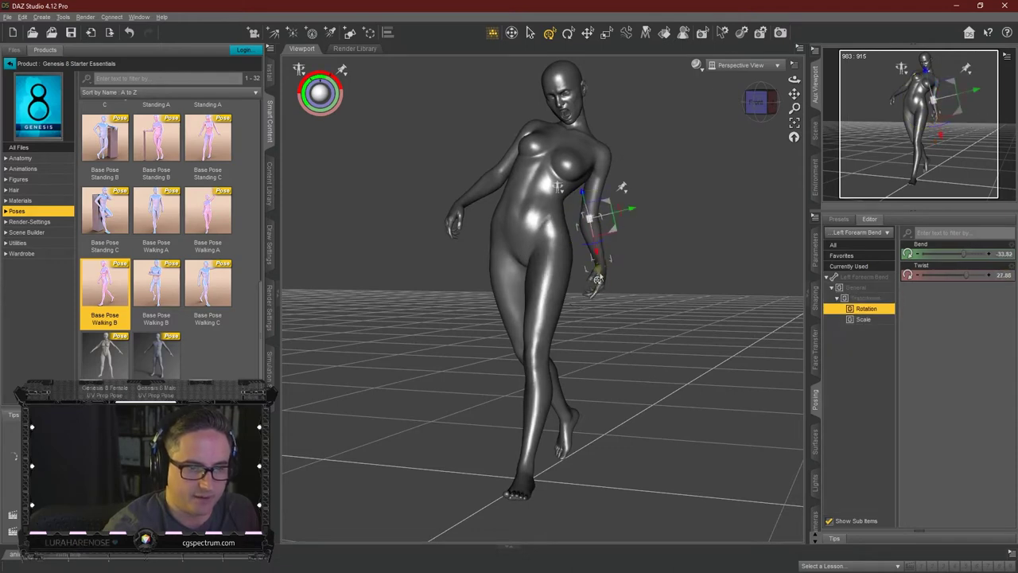
click(599, 280)
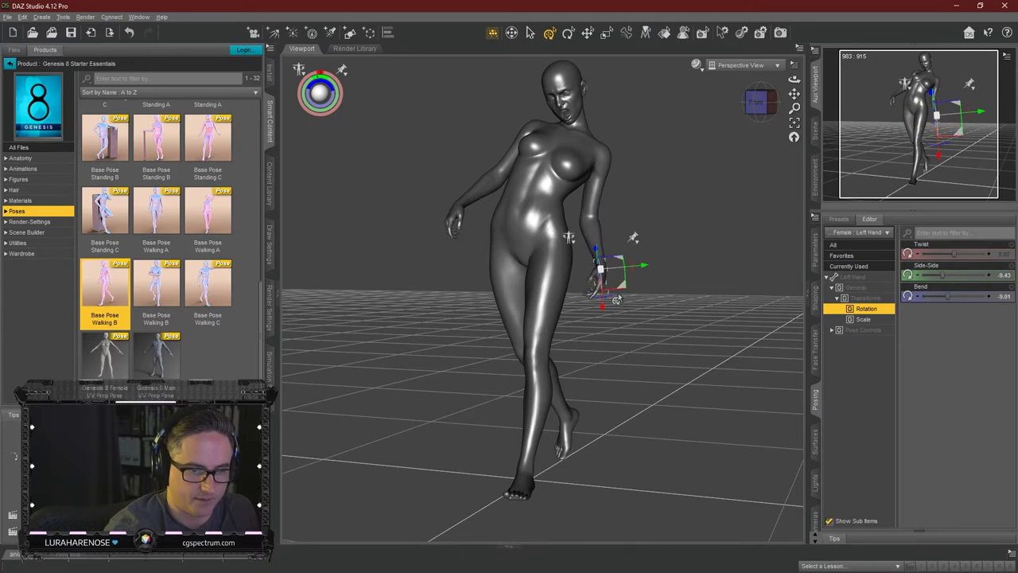
drag(598, 284, 598, 305)
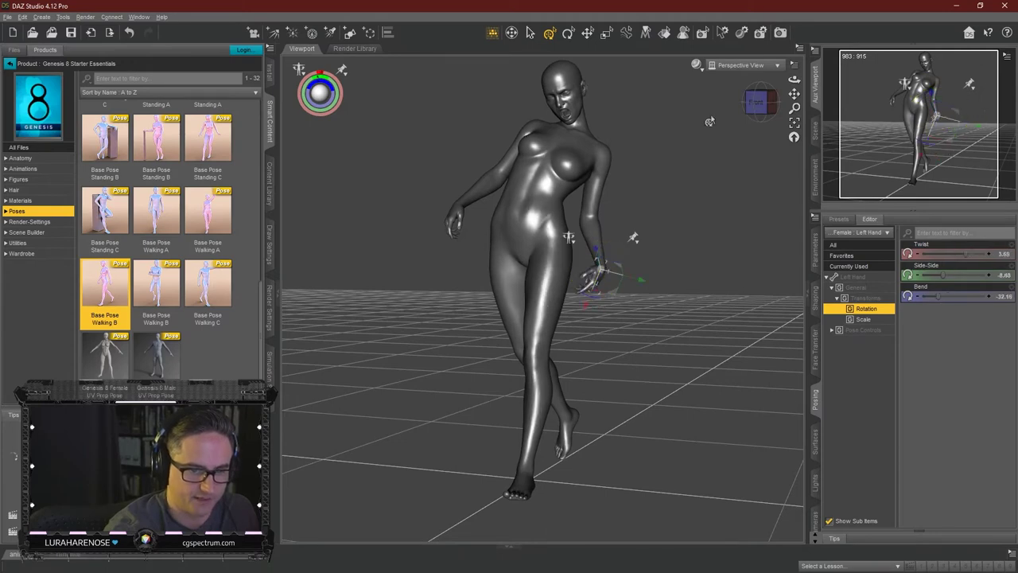
drag(759, 108, 741, 108)
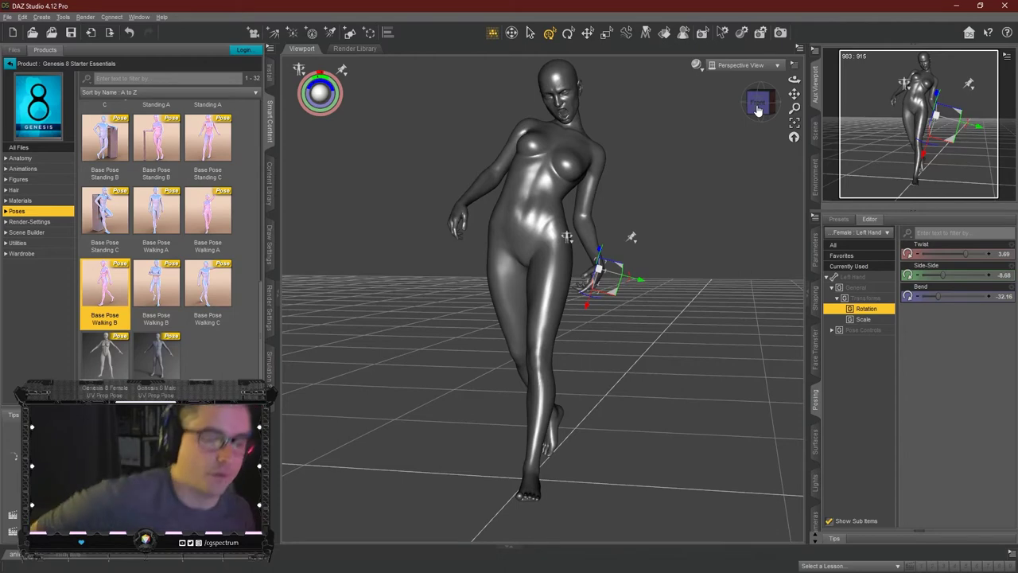
drag(617, 290, 599, 305)
drag(760, 105, 742, 104)
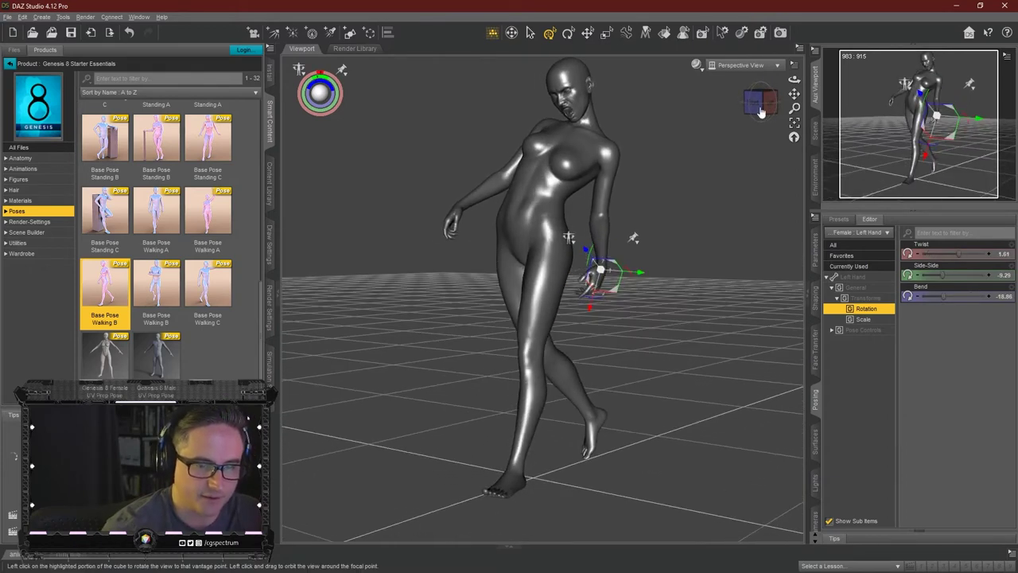
Show all pose properties of the left hand and set Left Fingers Fist to -22.5% and Left Fingers Grasp to -13.5%.
click(603, 199)
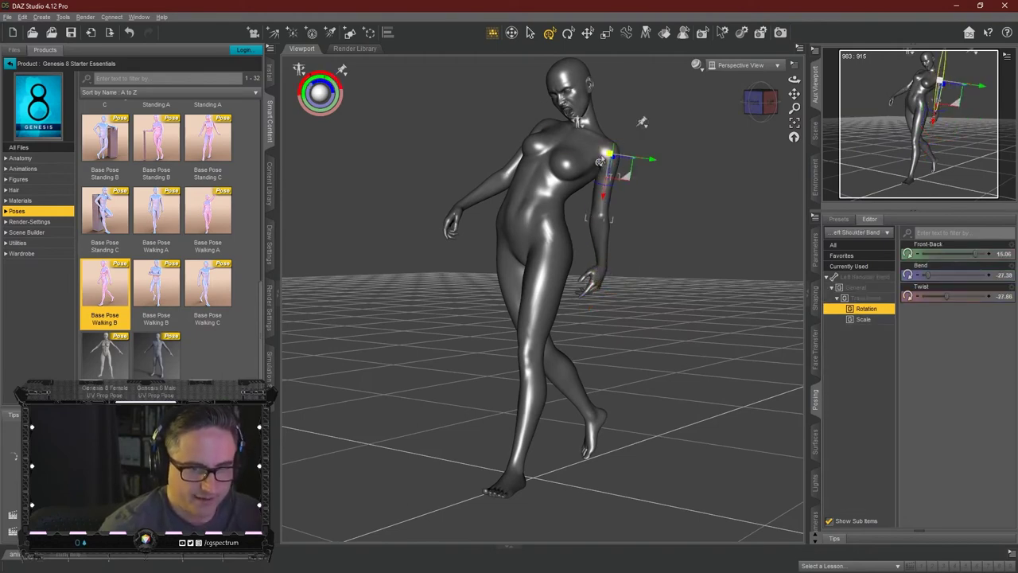
click(599, 234)
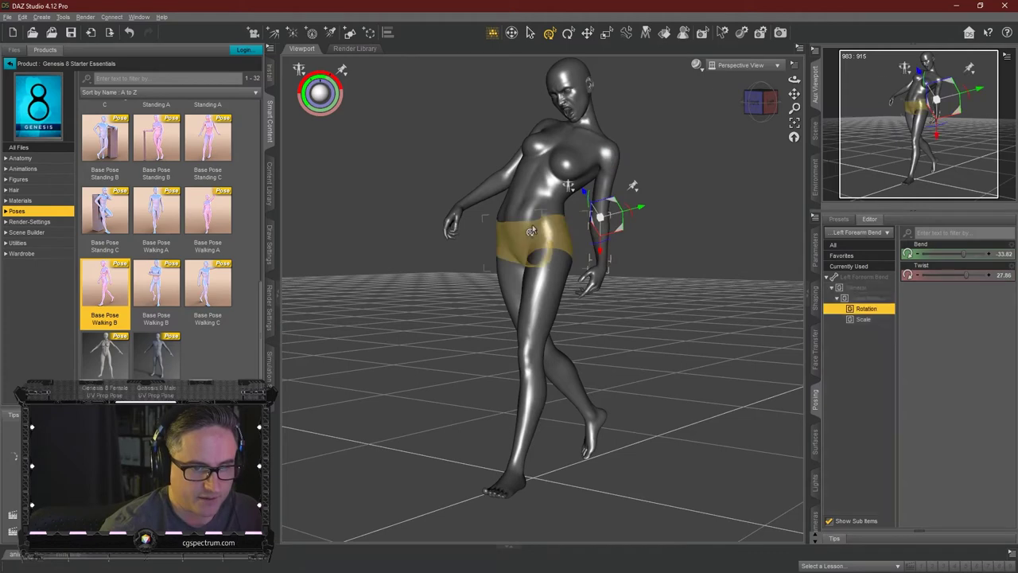
click(604, 283)
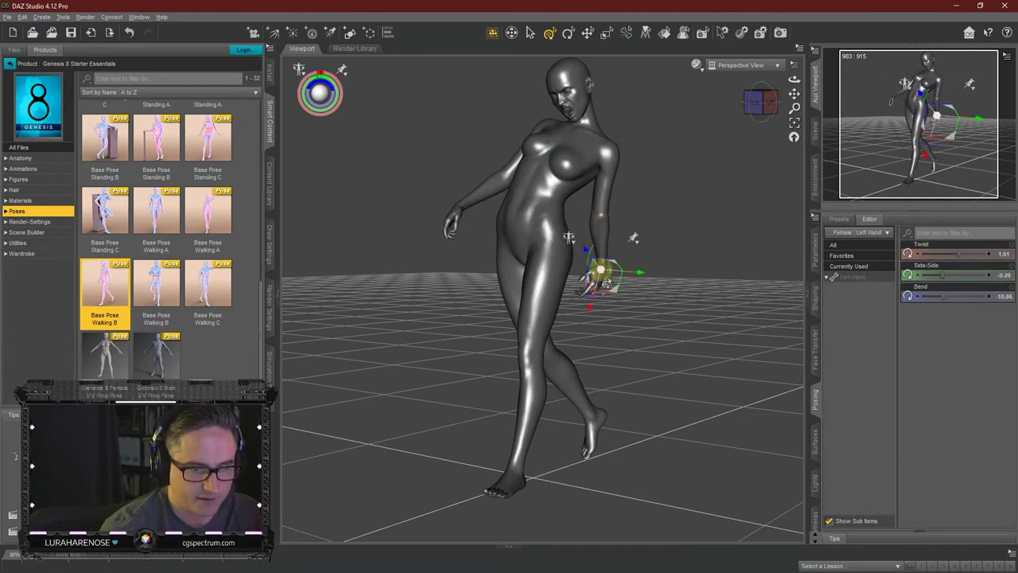
click(849, 277)
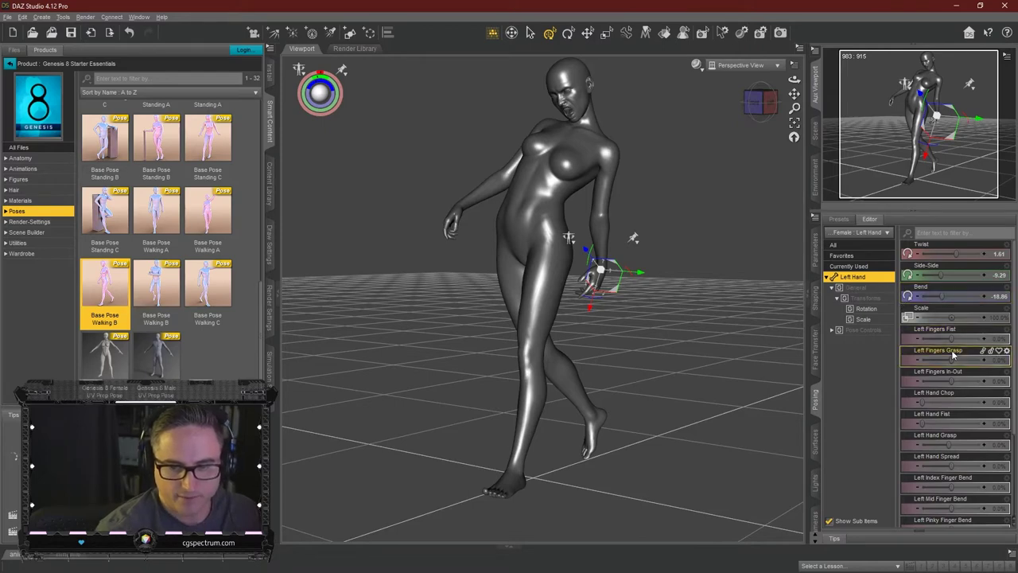
mouse_move(956, 362)
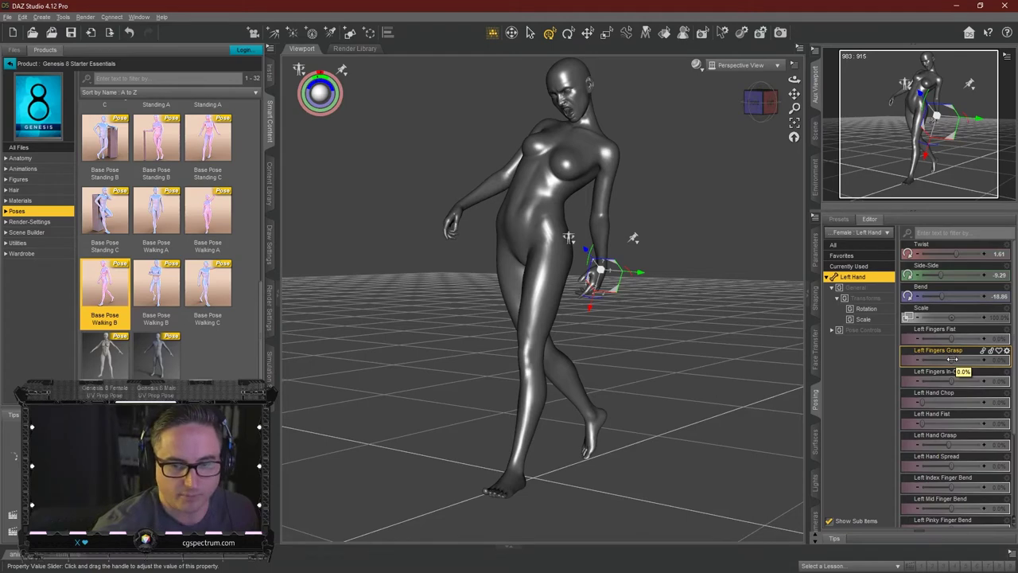
mouse_move(952, 360)
mouse_down()
mouse_move(963, 359)
mouse_move(913, 360)
mouse_move(955, 360)
mouse_move(947, 362)
mouse_move(945, 339)
mouse_move(972, 344)
mouse_move(947, 351)
mouse_up()
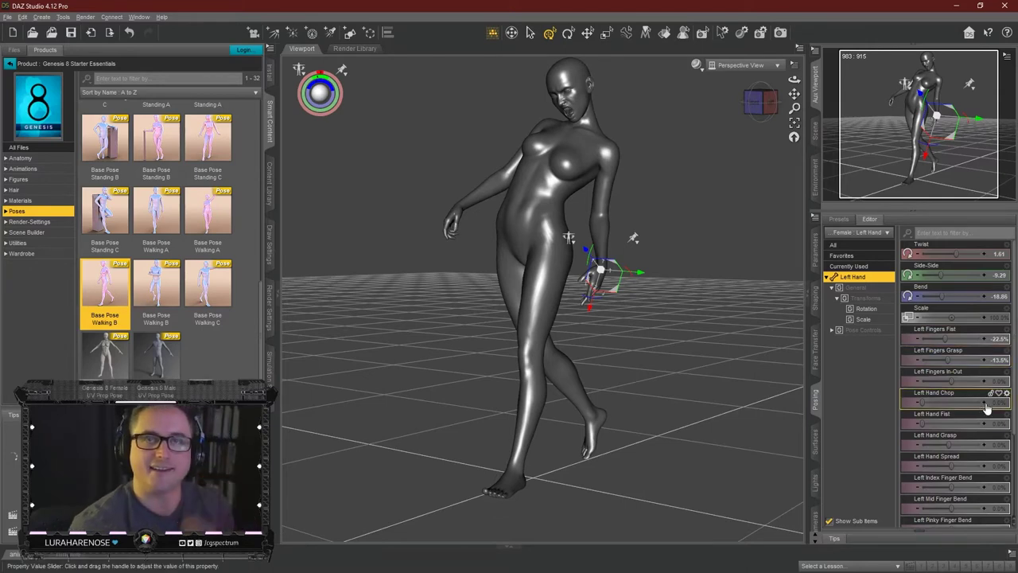
Set Left Hand Spread to 100% and Left Hand Grasp to 11%.
scroll(974, 430, down, 3)
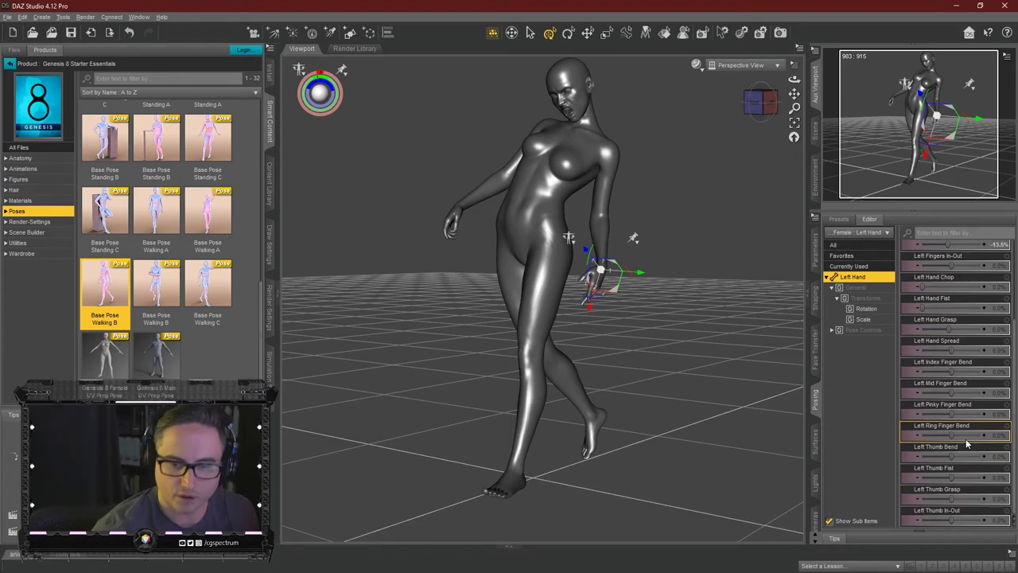
drag(950, 351, 1009, 351)
mouse_move(951, 327)
mouse_down()
mouse_move(964, 328)
mouse_move(951, 328)
mouse_up()
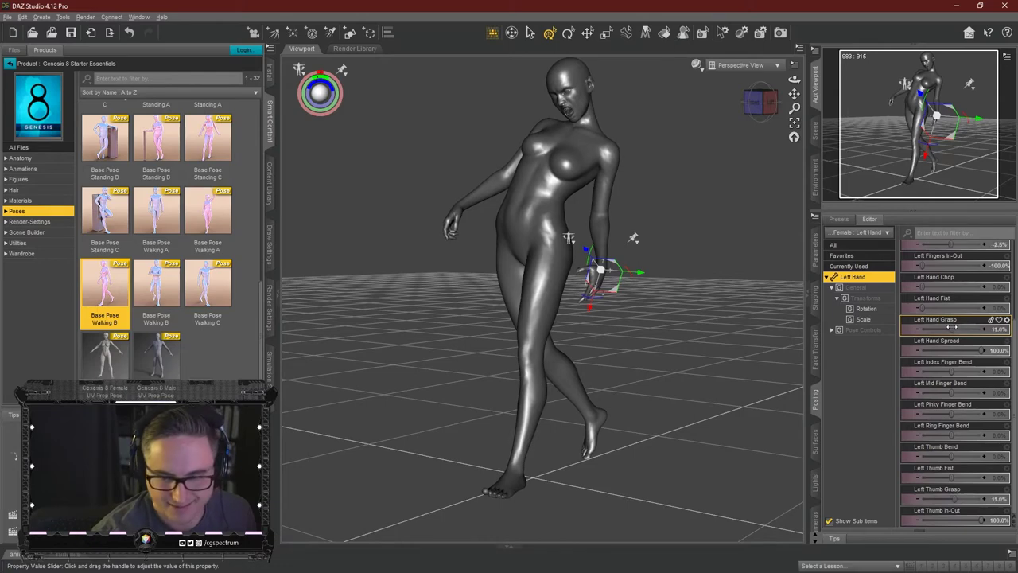
Bend the left index finger slightly by setting Left Index Finger Bend to 2.7%.
scroll(978, 390, up, 3)
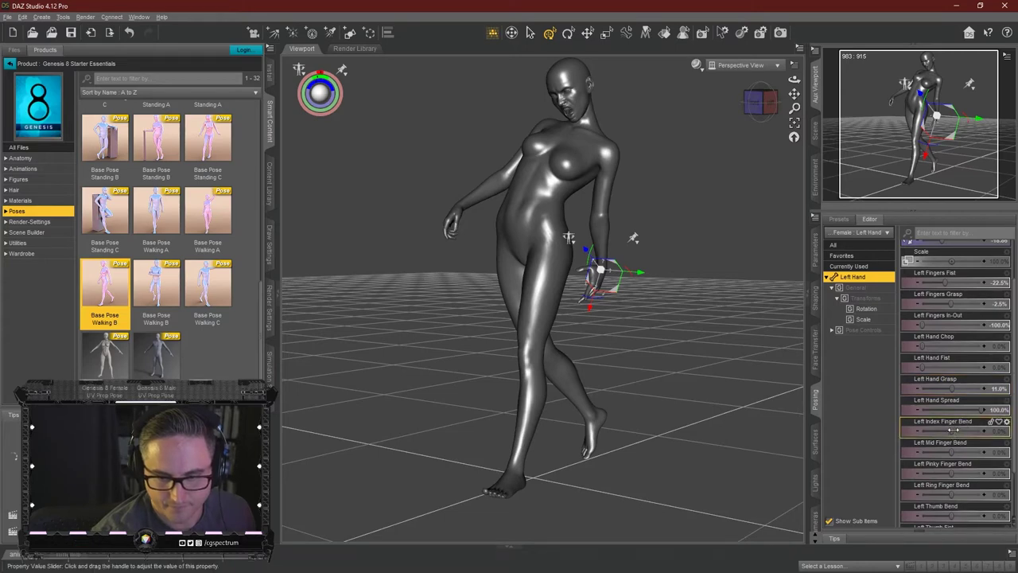
mouse_move(953, 431)
mouse_down()
mouse_move(971, 430)
mouse_move(949, 431)
mouse_up()
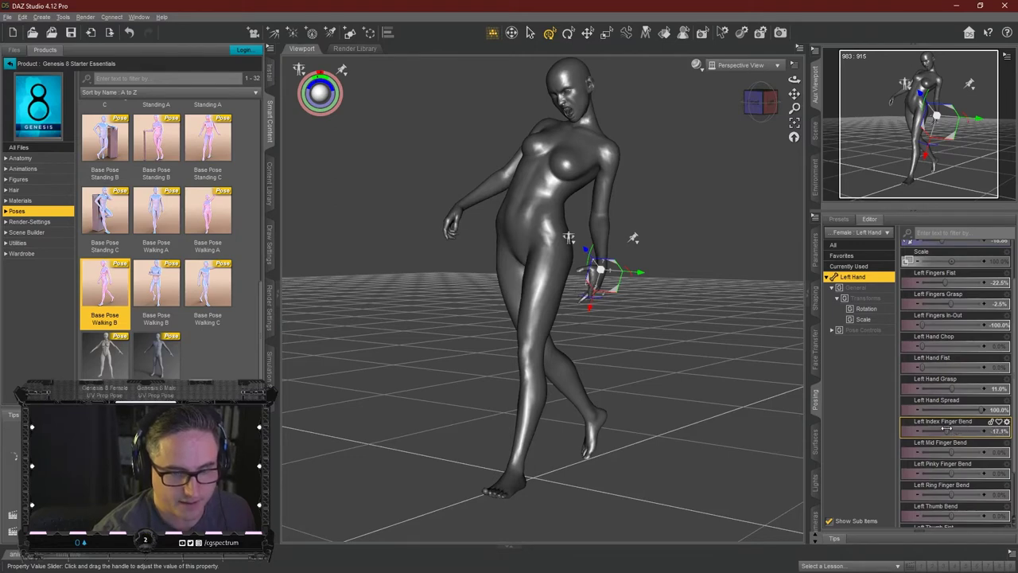
drag(953, 428, 945, 429)
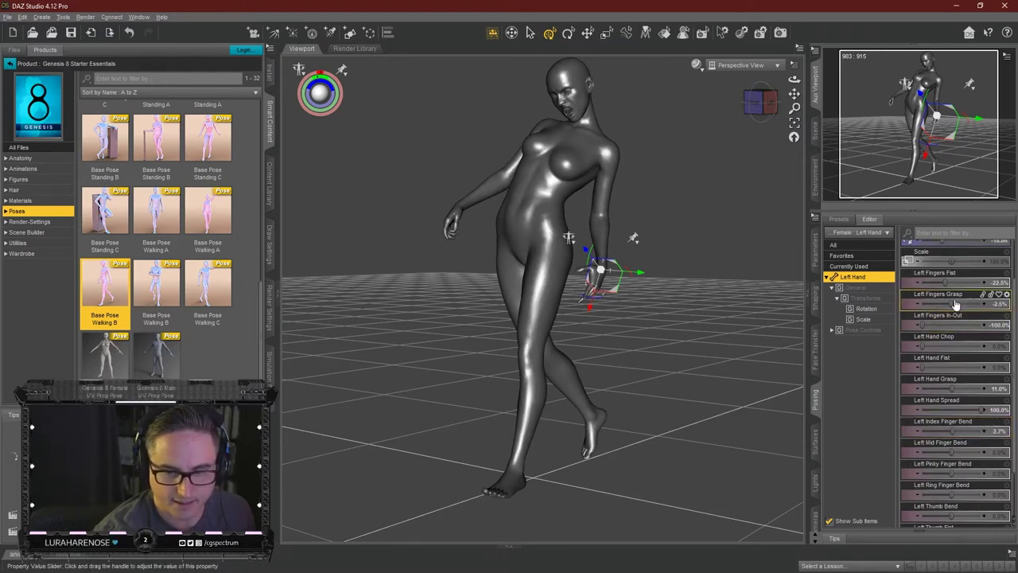
Set Left Fingers Grasp to about -87.4% for the left hand.
drag(952, 299, 962, 302)
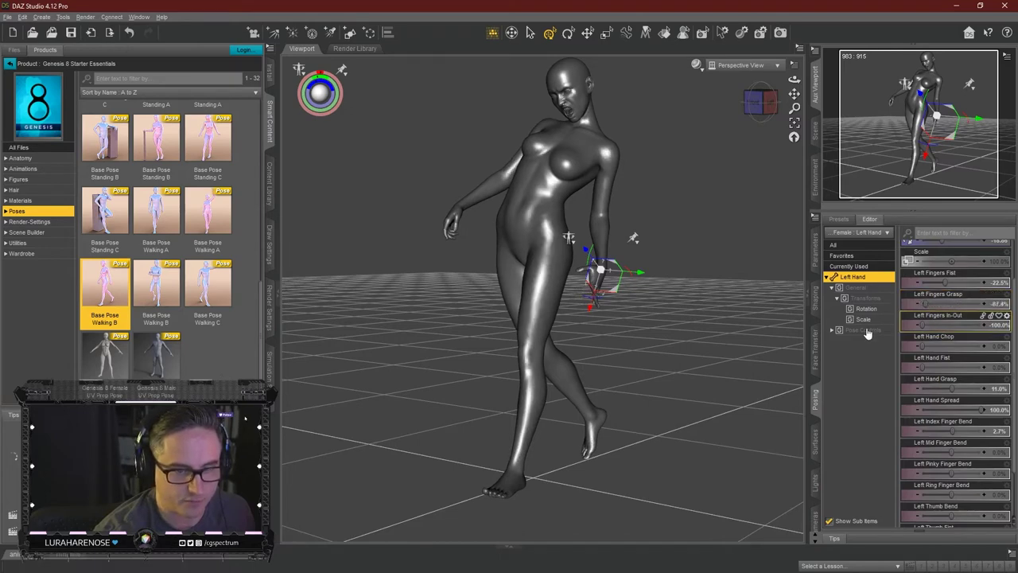
scroll(615, 291, up, 8)
scroll(620, 278, down, 3)
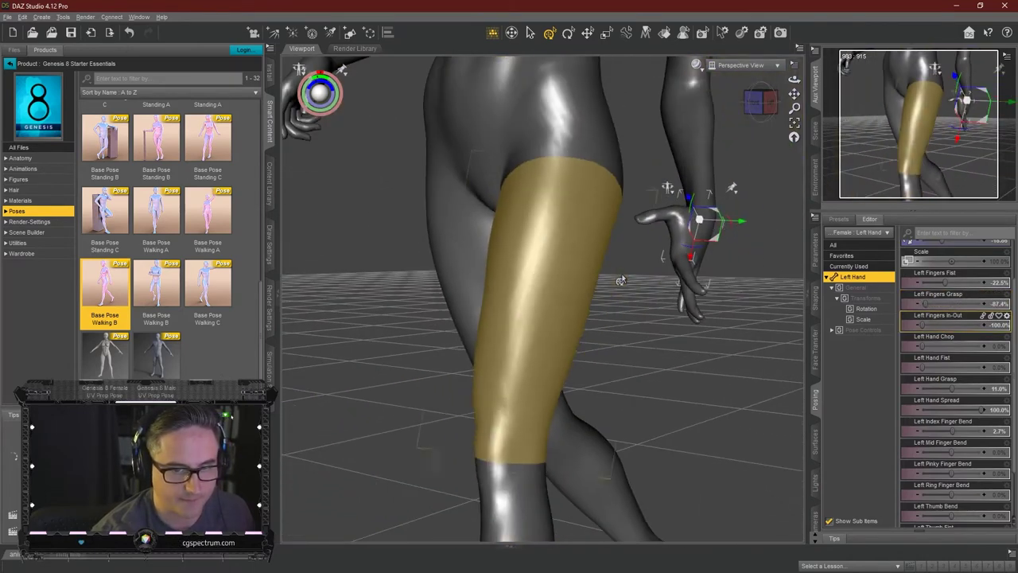
Curl the left index finger by bending its middle and tip joints, with the tip at about -52 Bend.
drag(765, 104, 725, 110)
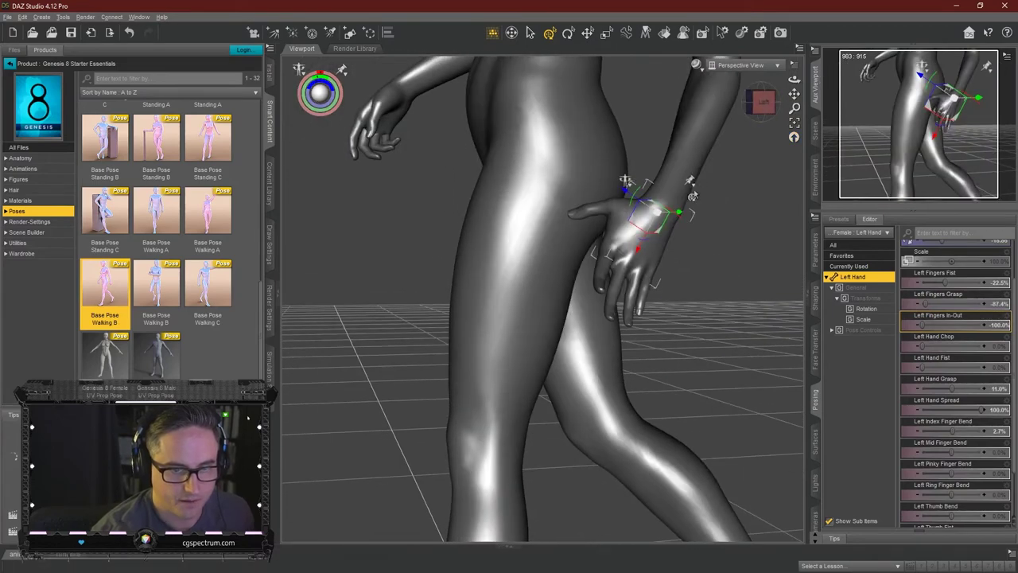
click(602, 272)
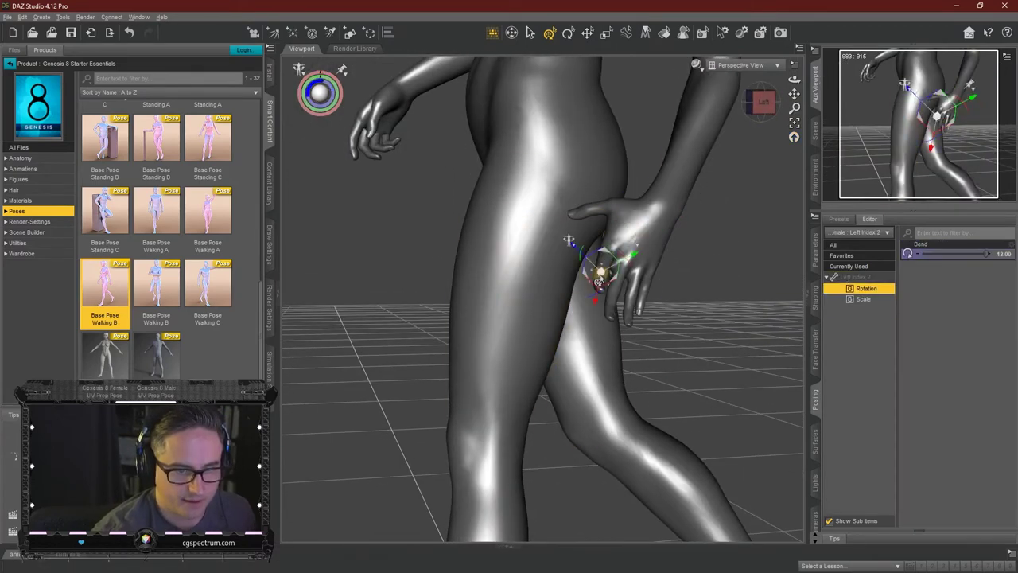
drag(601, 294, 586, 296)
click(586, 293)
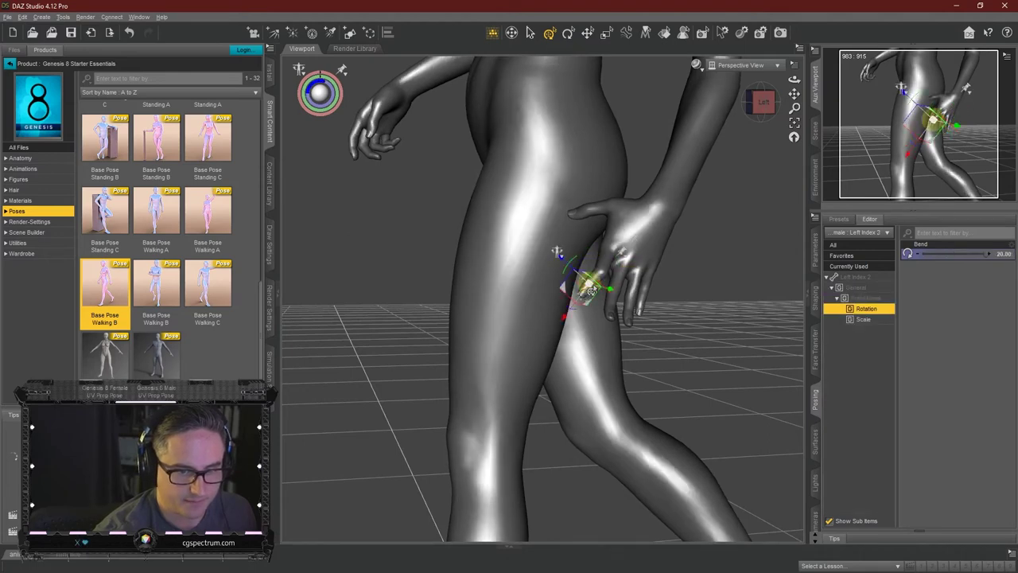
drag(576, 312, 534, 286)
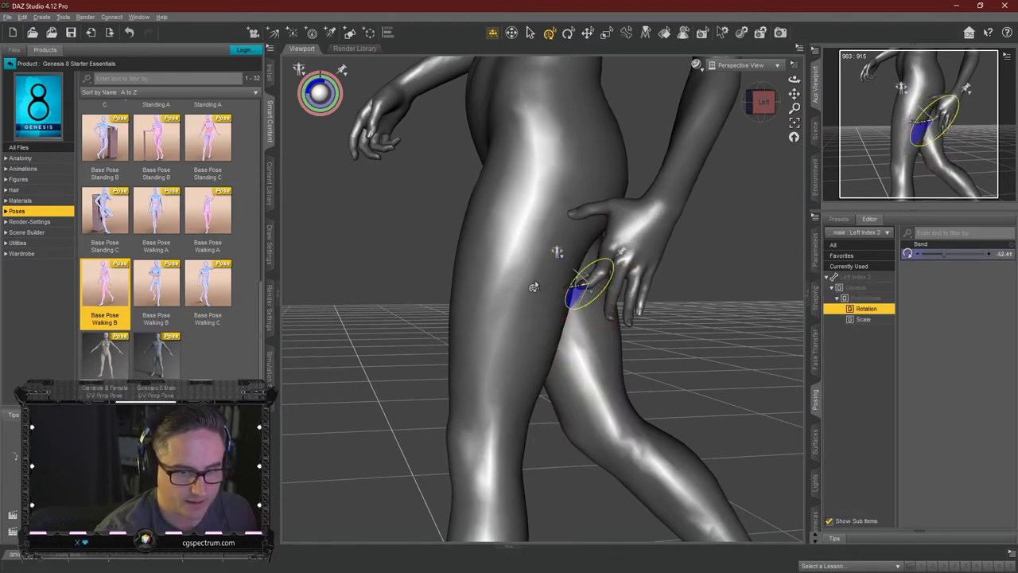
Curl the left middle finger by bending its middle and tip joints, with the tip at about -67.7 Bend.
click(617, 296)
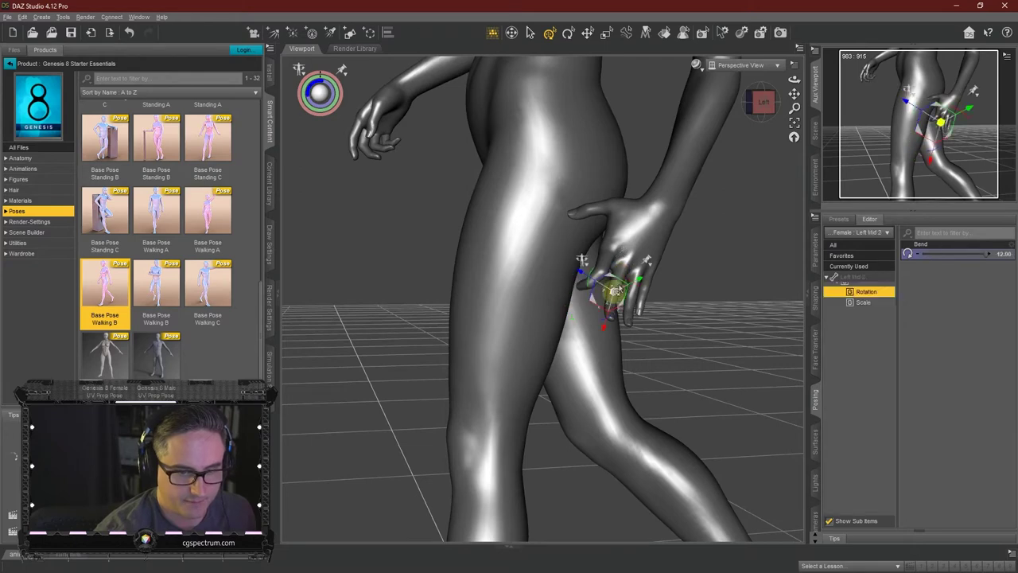
drag(624, 299, 602, 322)
click(600, 322)
click(603, 322)
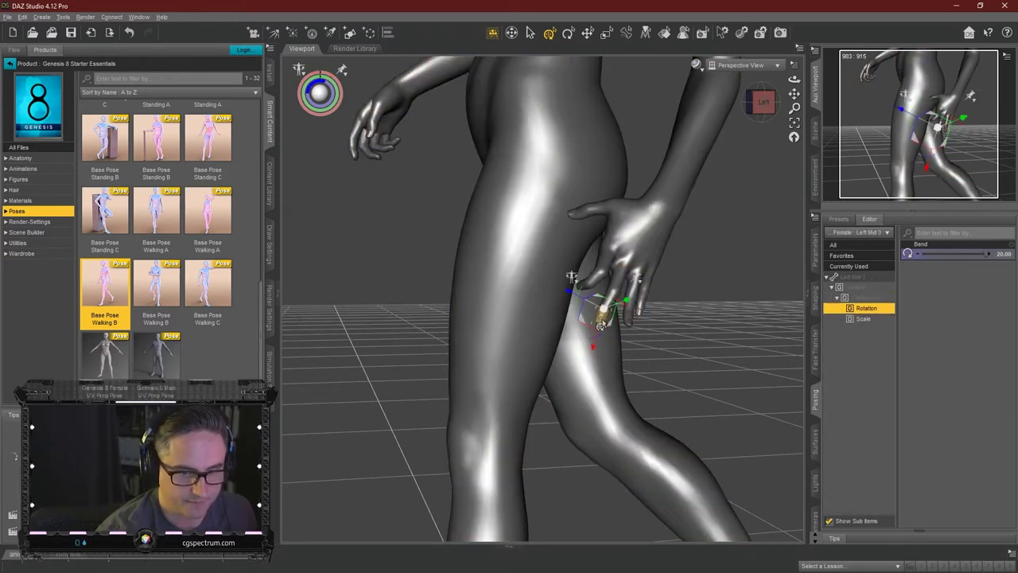
drag(600, 329, 509, 322)
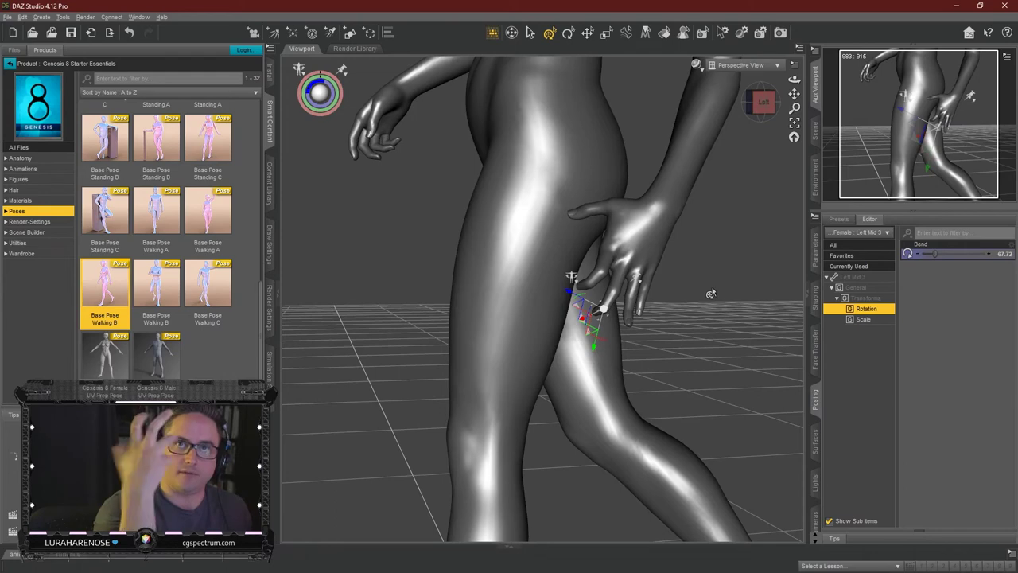
Rotate the left ring finger's base joint to about 9.7 Bend and curl the finger at its outer joints.
click(628, 299)
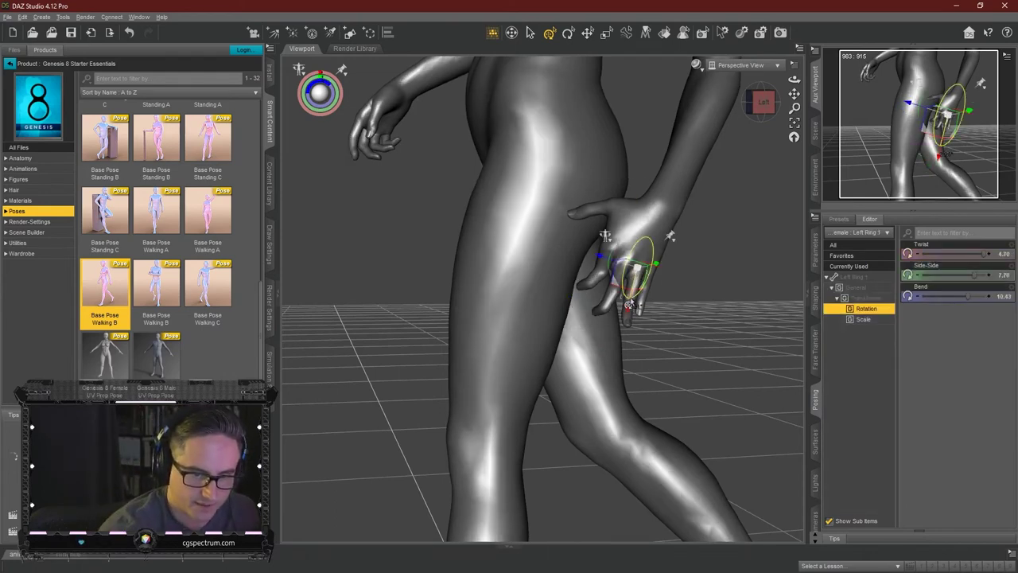
scroll(629, 312, up, 5)
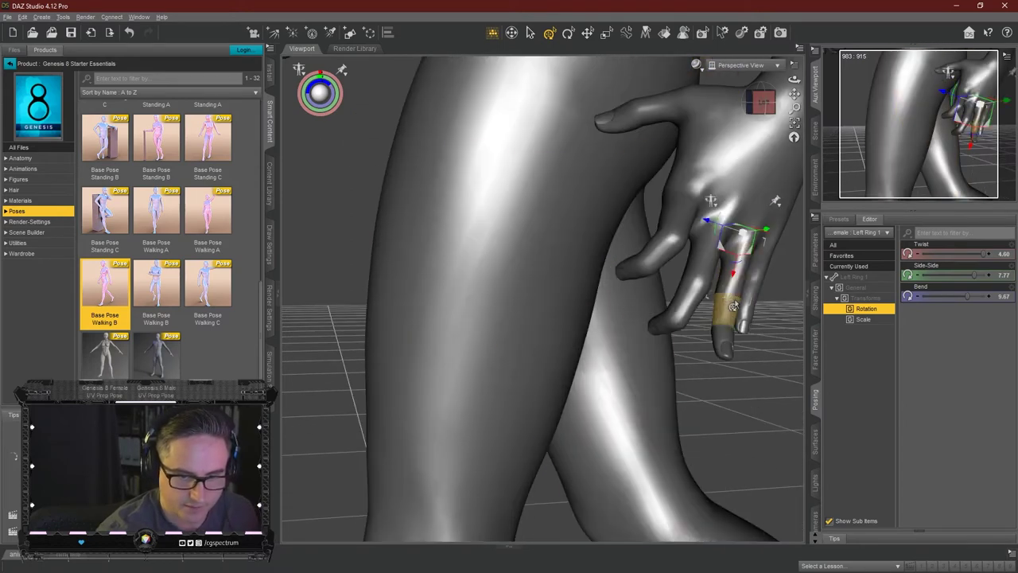
click(728, 308)
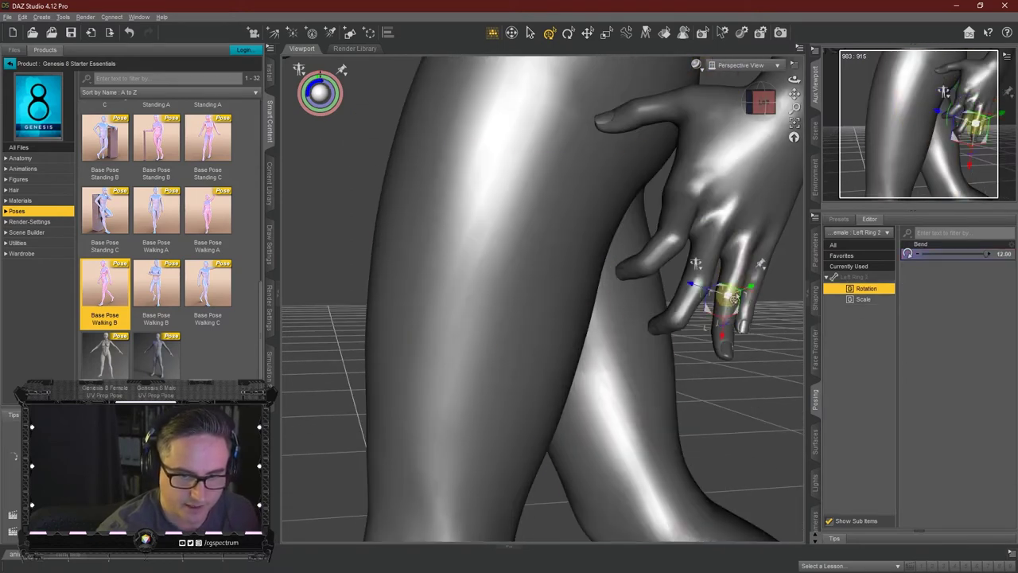
click(714, 339)
drag(712, 339, 586, 295)
Rotate the left pinky's base joint to about 11.7 Bend and its middle joint to about -64.8 Bend.
click(762, 259)
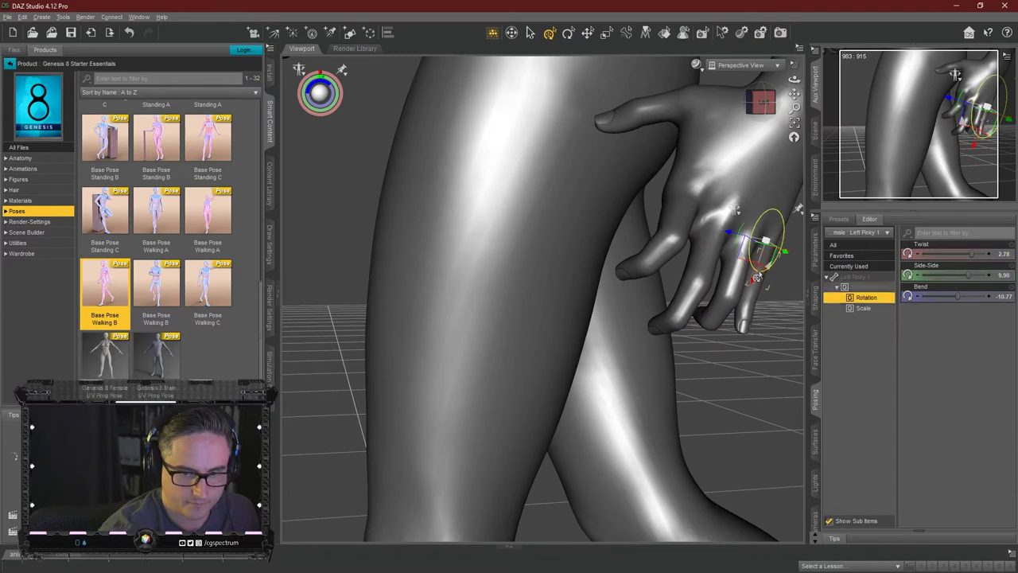
drag(773, 241, 708, 283)
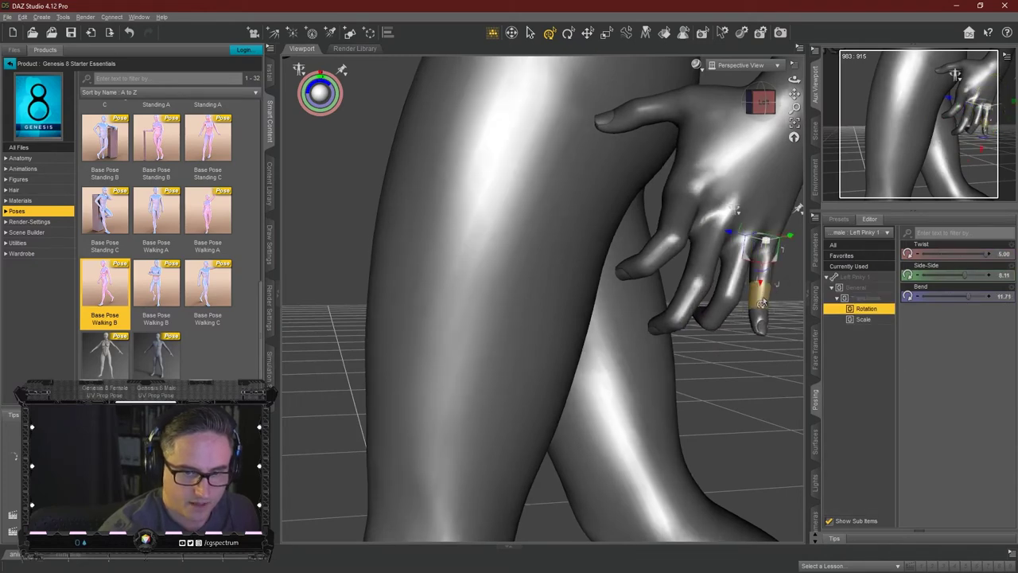
click(761, 293)
drag(759, 296, 616, 246)
click(741, 328)
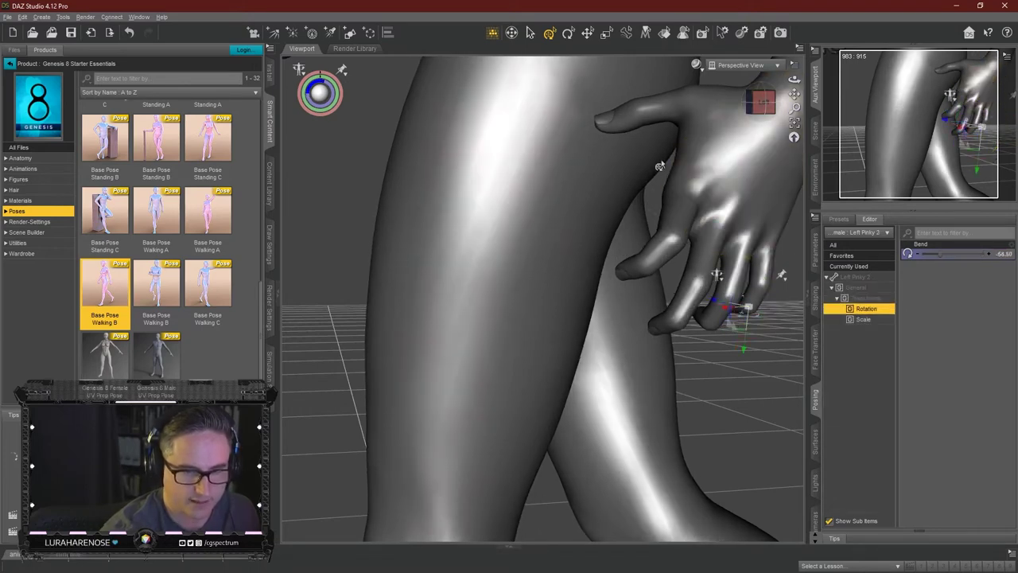
Pose the left thumb: curl its tip, bend the middle joint to -15, and rotate the base to 13 Twist, about 2 Bend and -20 Up-Down.
click(638, 126)
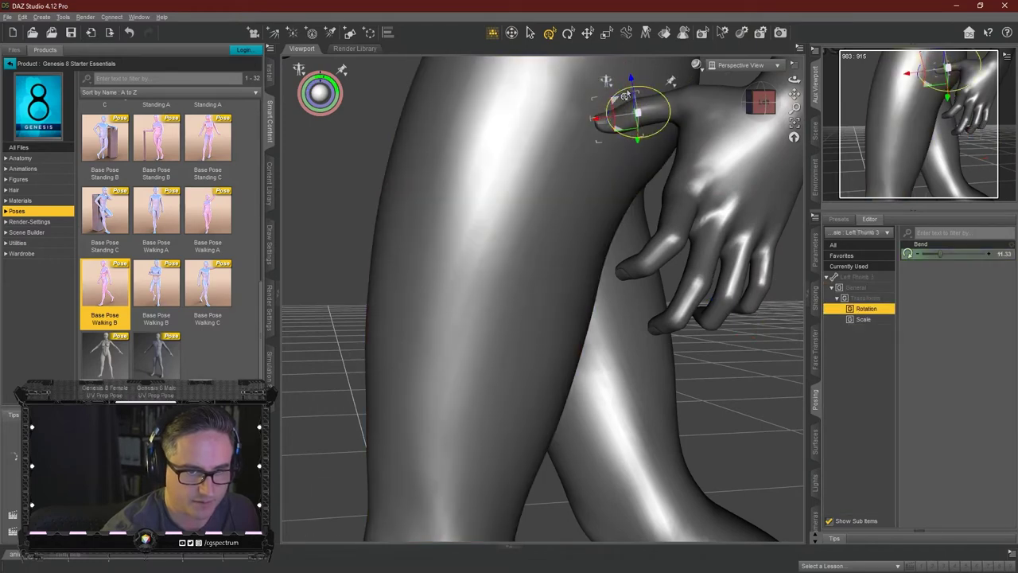
drag(635, 86, 601, 100)
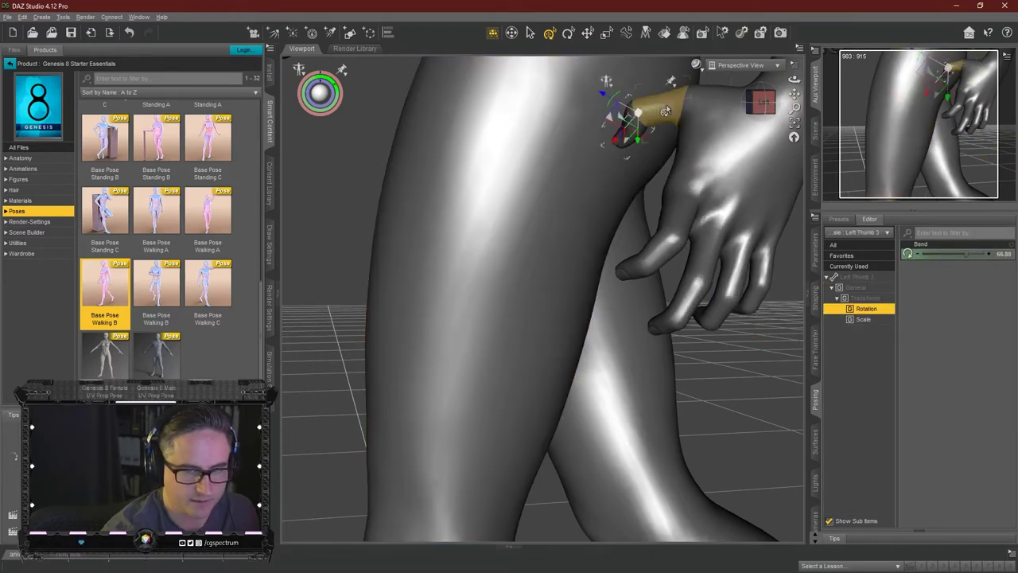
click(666, 102)
drag(673, 90, 707, 88)
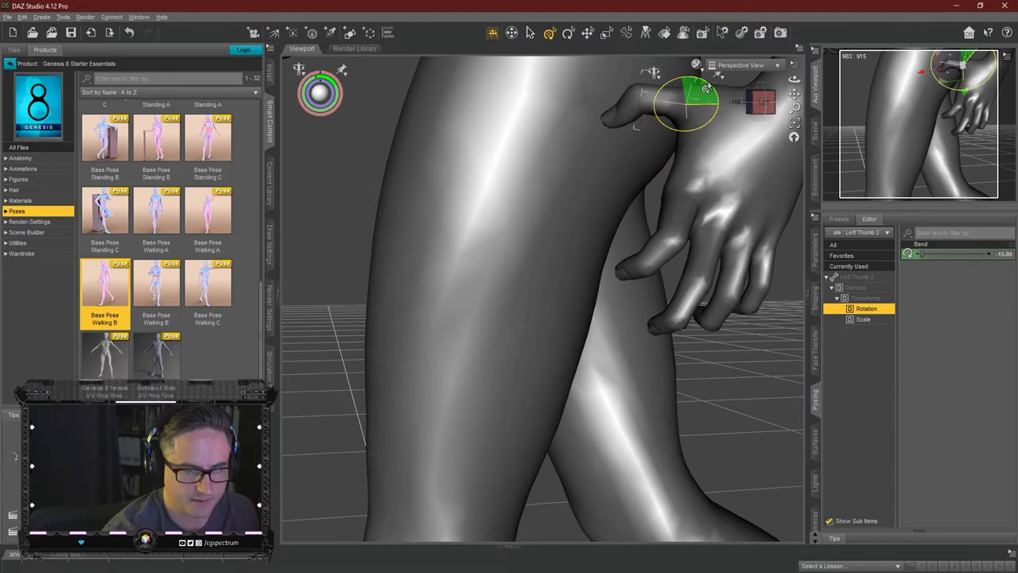
click(701, 105)
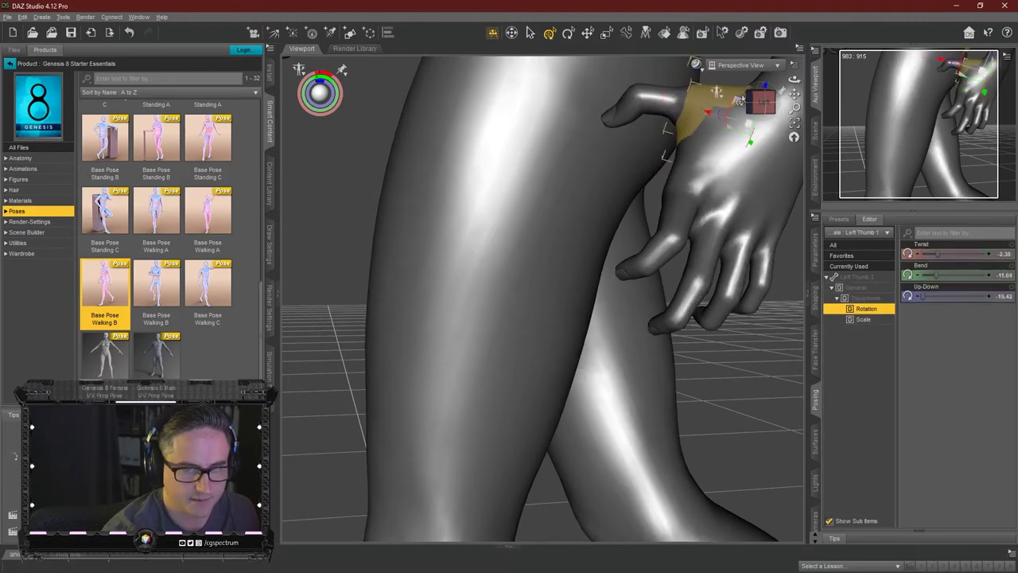
drag(735, 117, 747, 81)
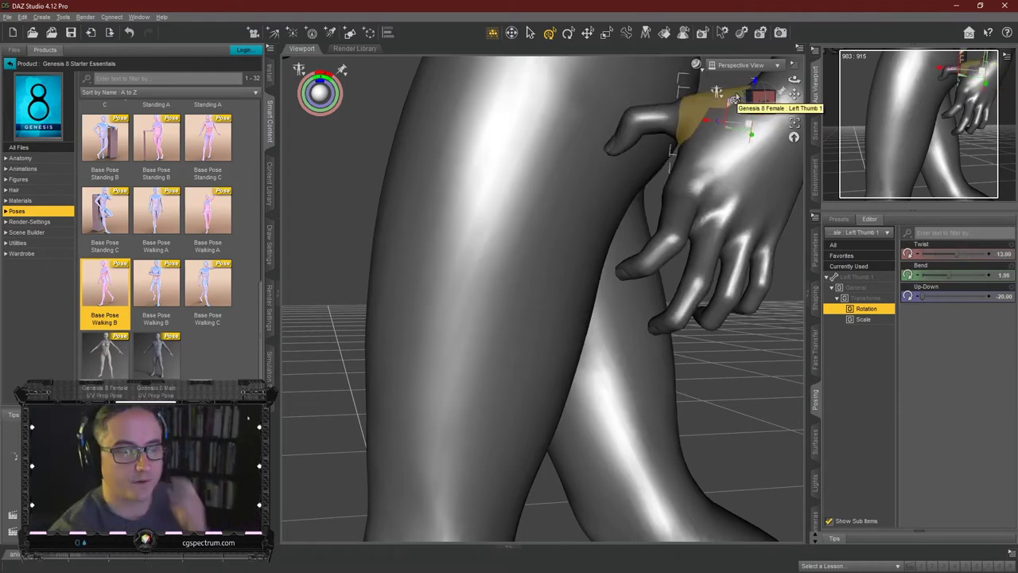
Deselect the thumb and examine the whole figure's pose and left hand from the front.
scroll(691, 178, up, 2)
scroll(688, 180, down, 6)
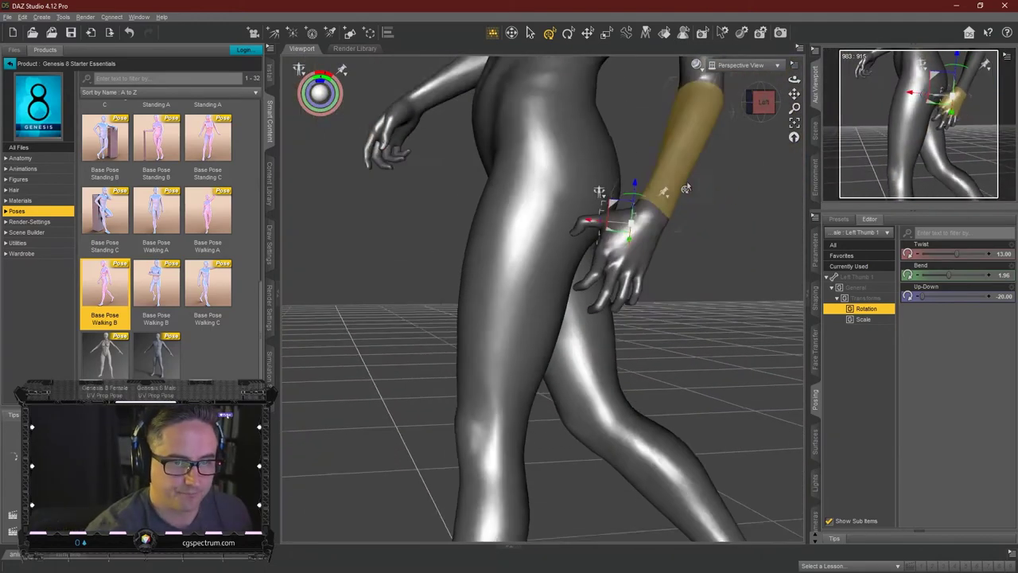
click(763, 108)
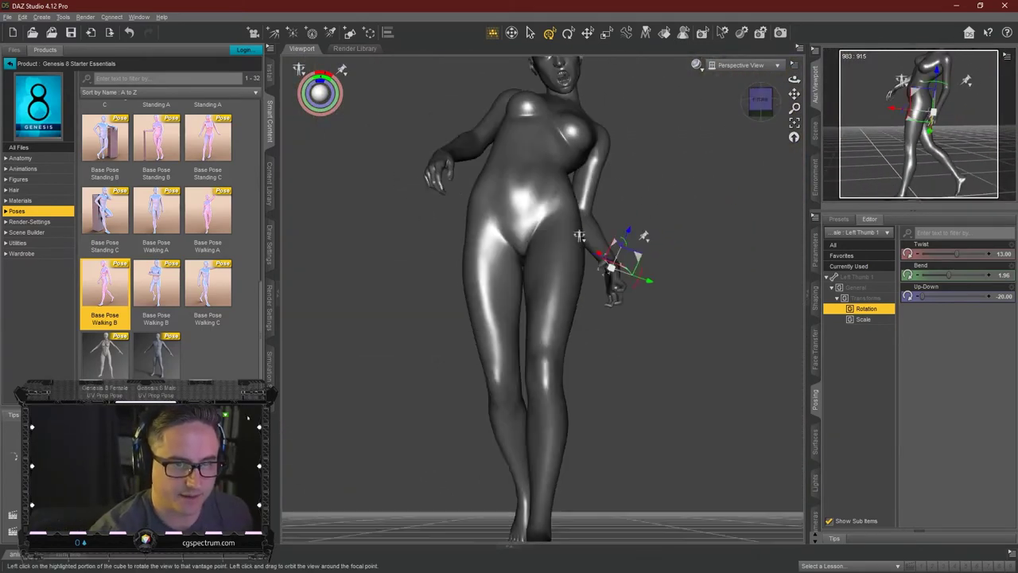
scroll(682, 146, down, 4)
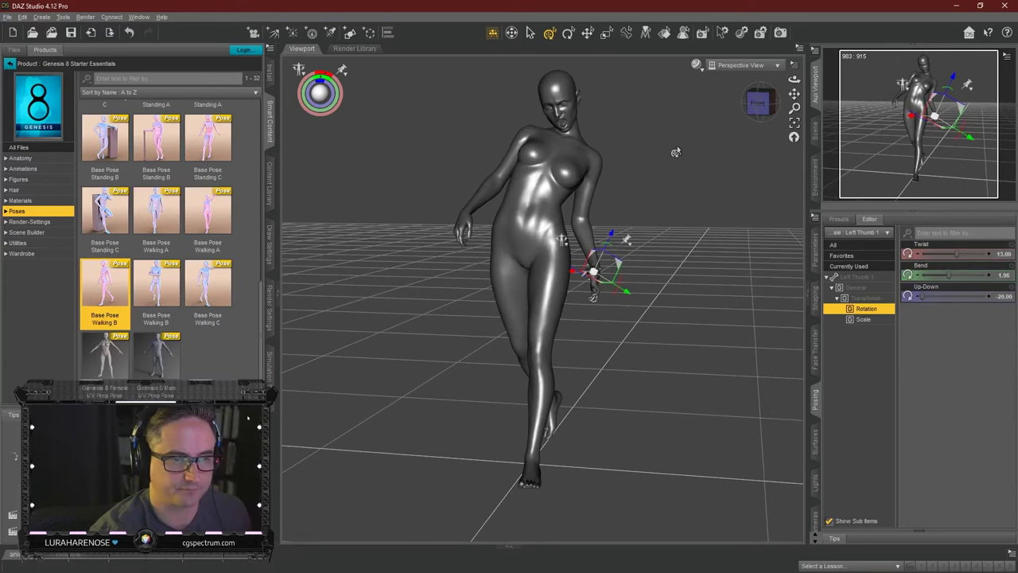
click(770, 103)
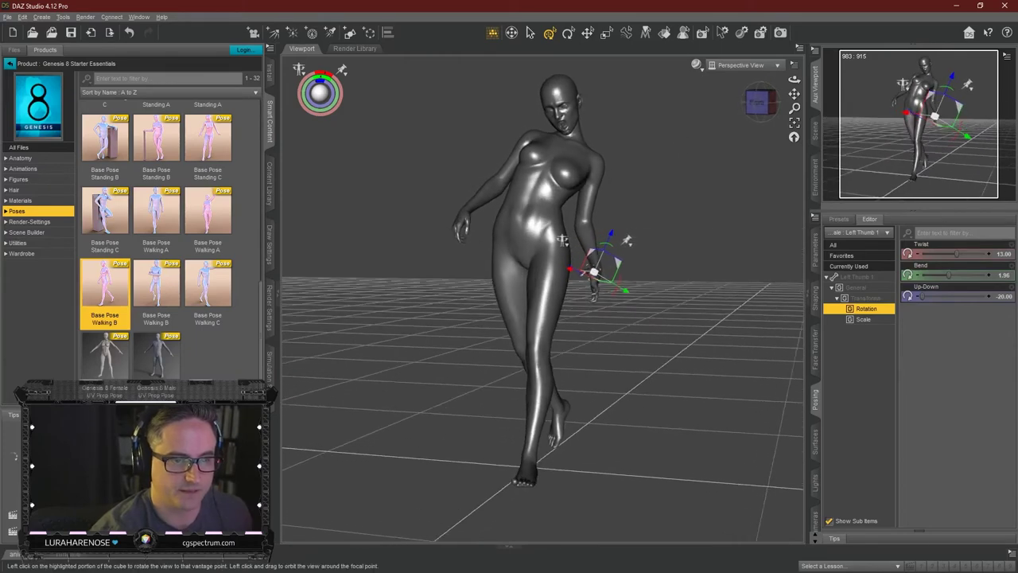
click(704, 170)
mouse_move(758, 107)
mouse_down()
mouse_move(746, 108)
mouse_move(763, 111)
mouse_up()
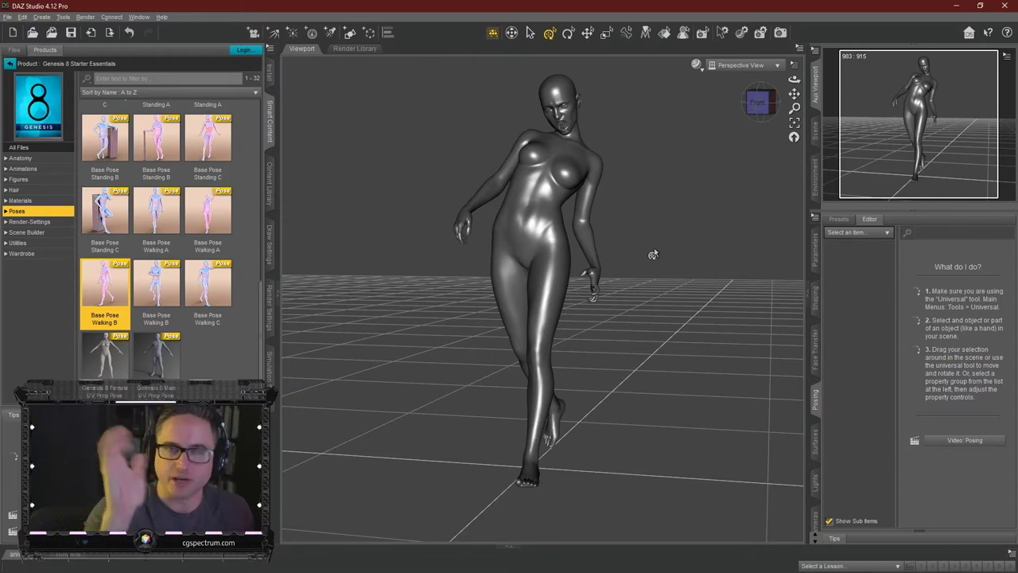
Set the left hand's Twist to -10 and the left forearm's Twist to 80.
click(597, 280)
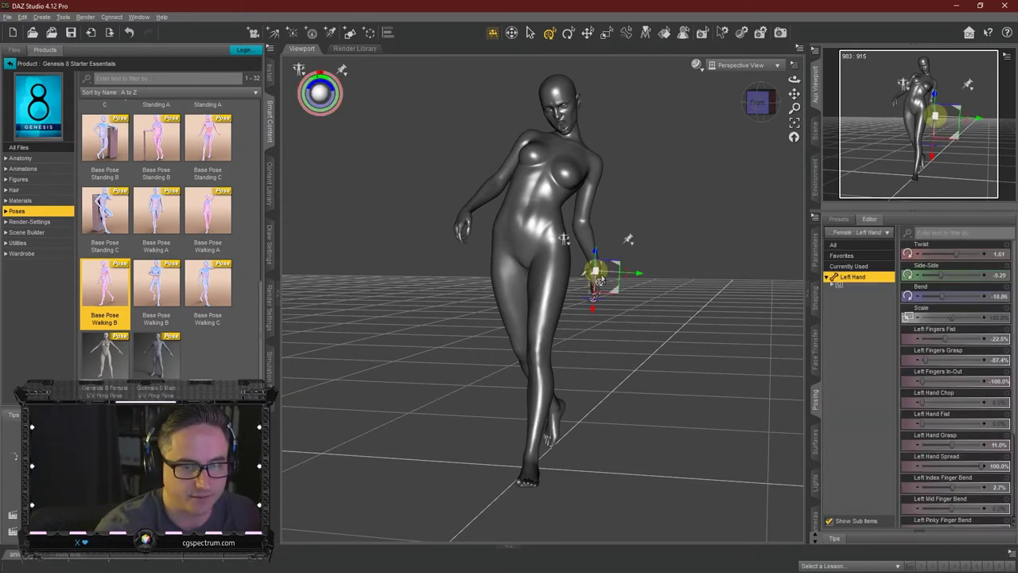
mouse_move(604, 257)
mouse_down()
mouse_move(634, 280)
mouse_move(608, 252)
mouse_up()
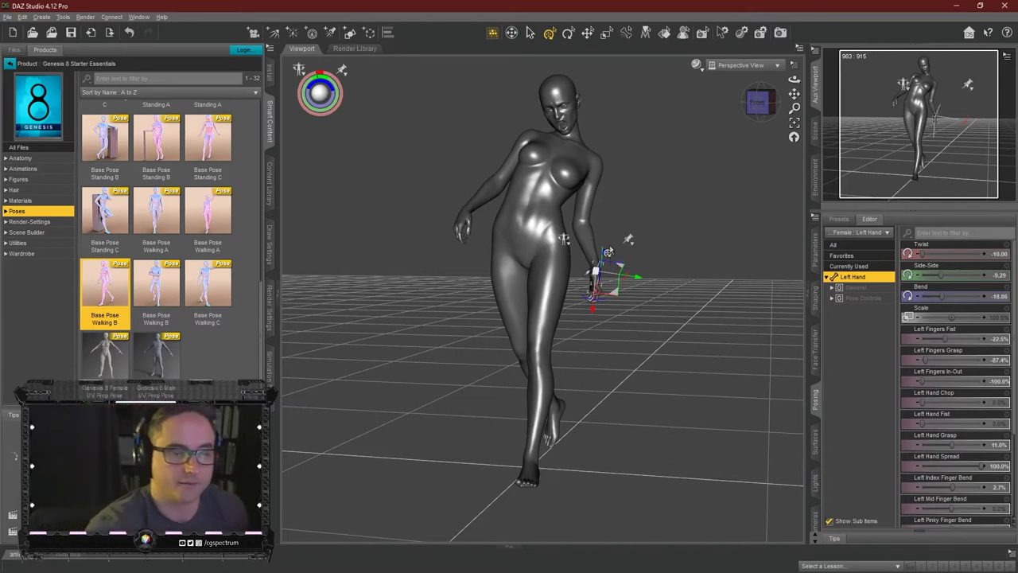
click(589, 227)
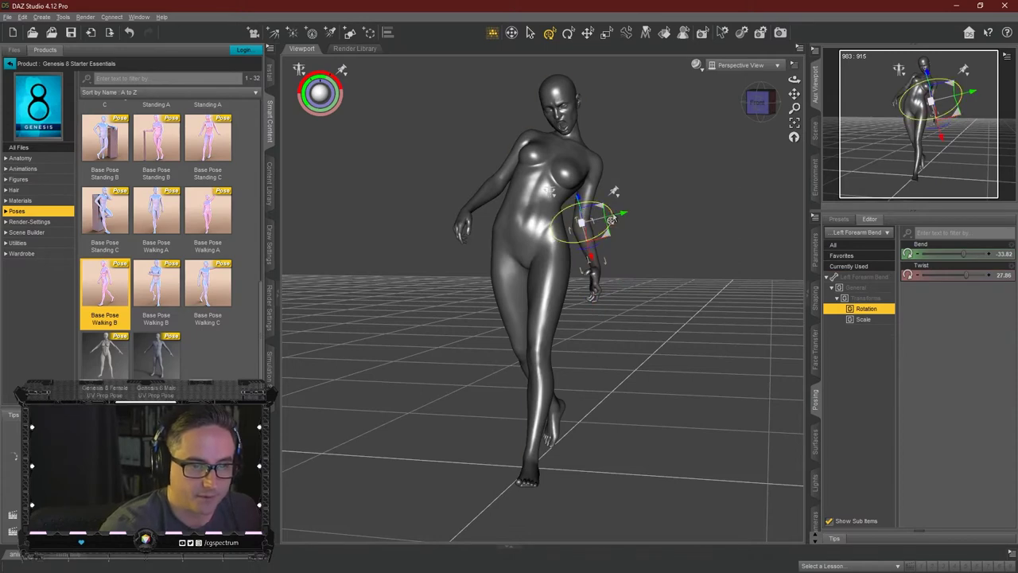
drag(611, 219, 583, 212)
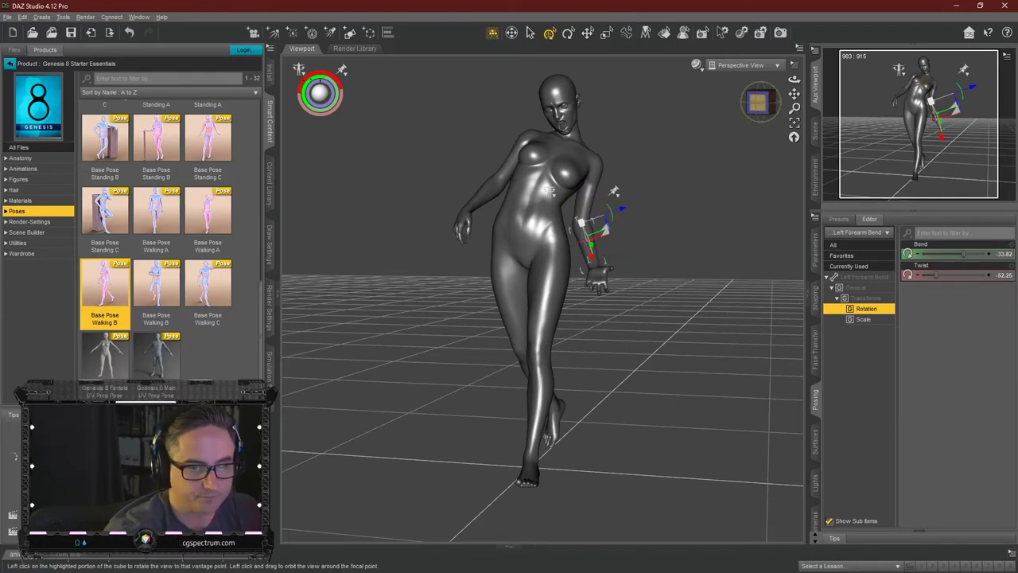
drag(762, 105, 716, 111)
drag(623, 244, 715, 195)
mouse_move(767, 103)
mouse_down()
mouse_move(811, 107)
mouse_move(759, 102)
mouse_up()
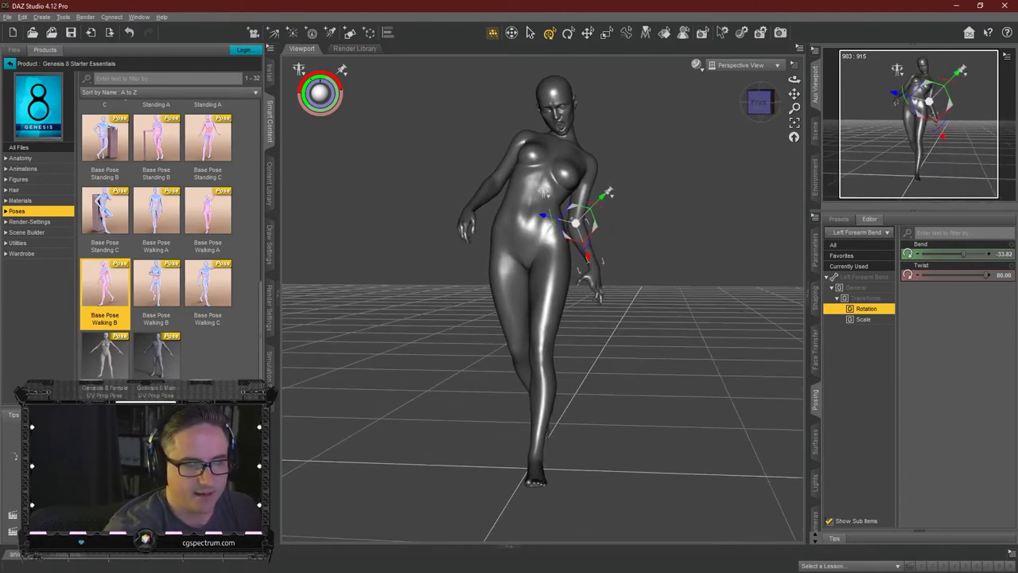
drag(759, 103, 761, 106)
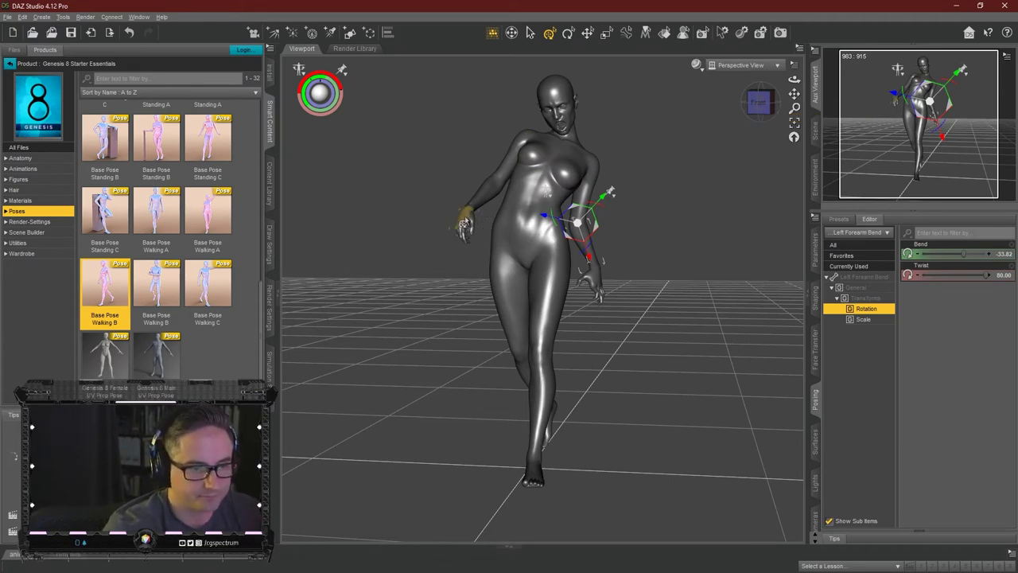
Show all pose properties of the right hand and set Right Fingers Grasp to about -16.3%.
click(463, 223)
click(860, 278)
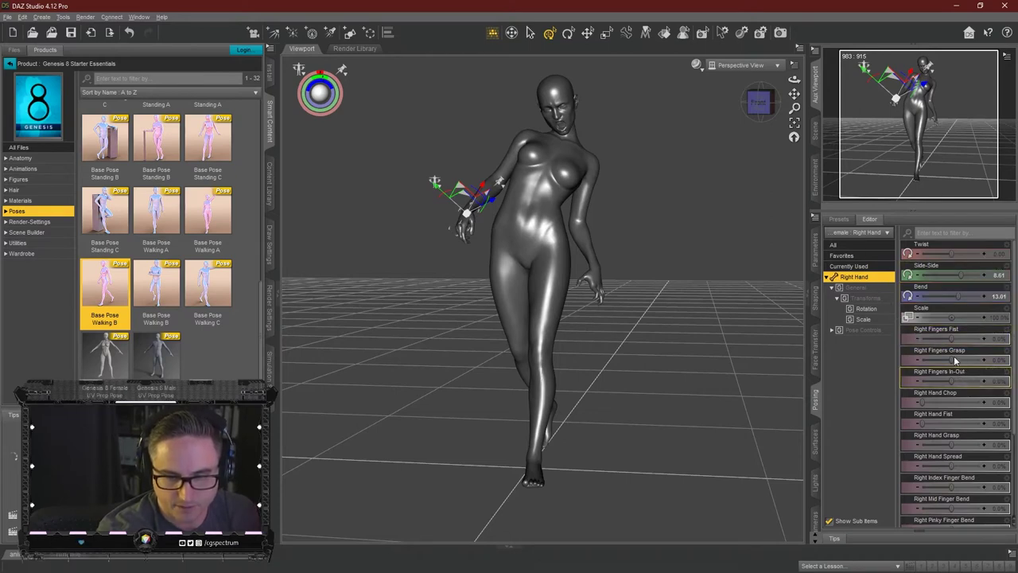
drag(952, 359, 980, 359)
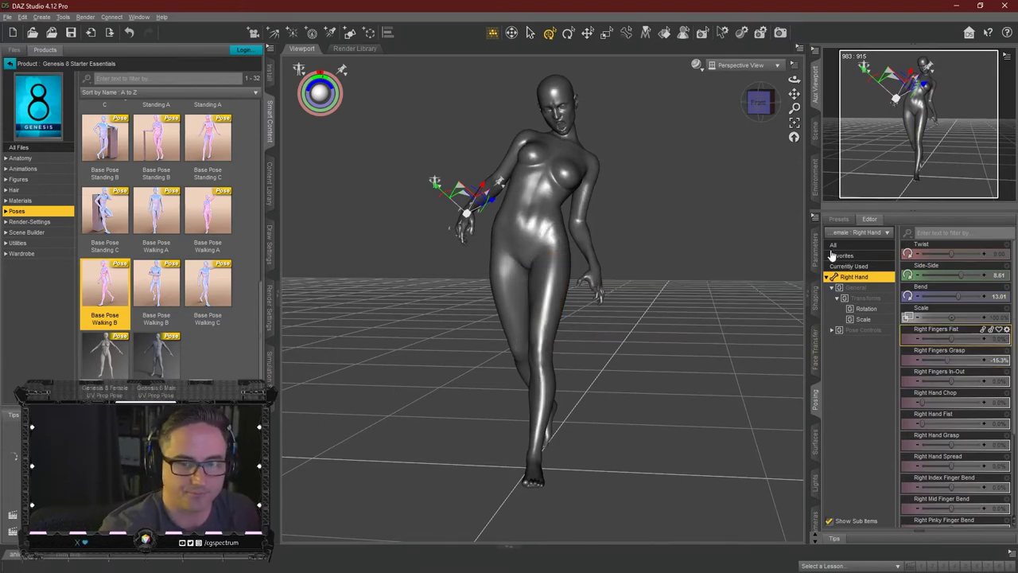
Rotate the right hand to about -1.9 Twist, 8.4 Side-Side and 0.1 Bend.
scroll(515, 217, up, 4)
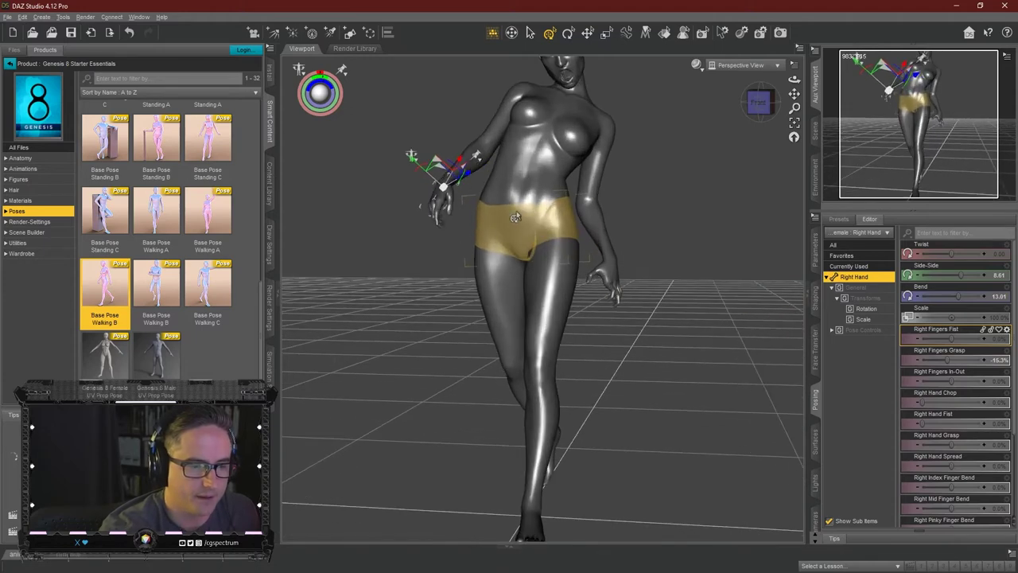
click(515, 217)
click(440, 197)
mouse_move(447, 167)
mouse_down()
mouse_move(440, 155)
mouse_move(448, 163)
mouse_up()
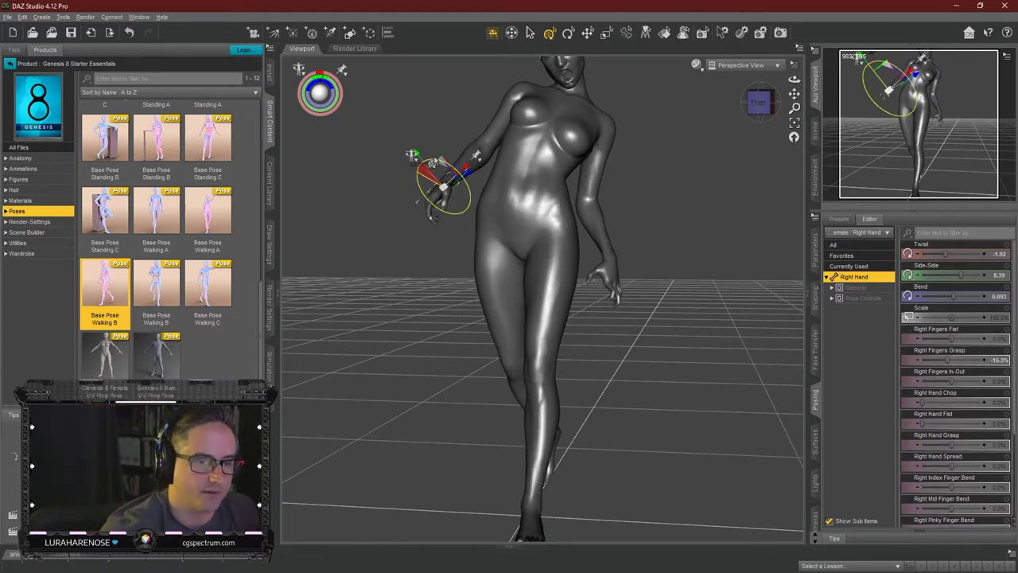
Rotate the right hand to about -6.7 Twist, 11.2 Side-Side and 19.6 Bend, with Right Hand Grasp at -69.4% and Right Index Finger Bend at 26.1%.
drag(453, 176, 460, 155)
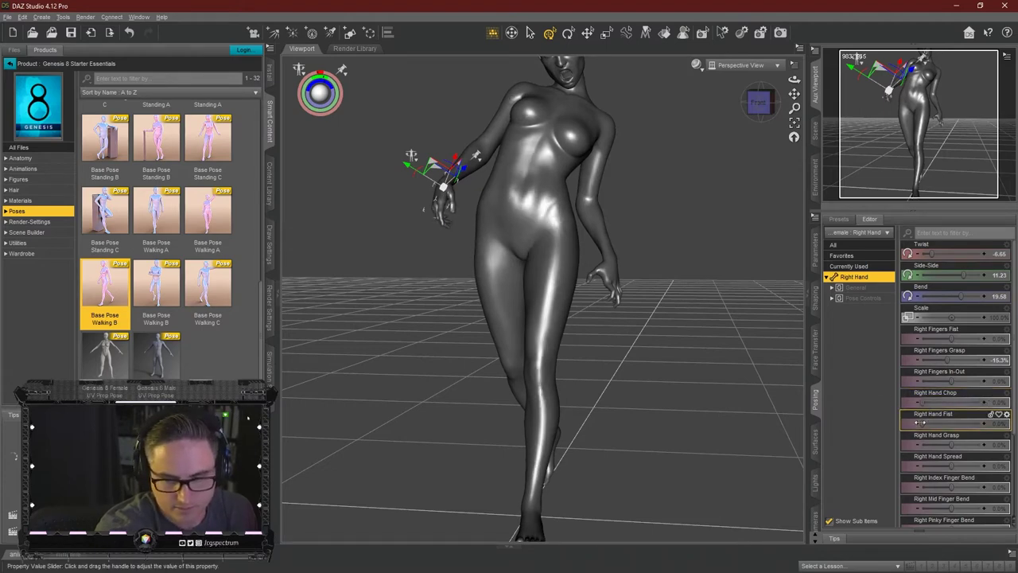
drag(951, 446, 925, 446)
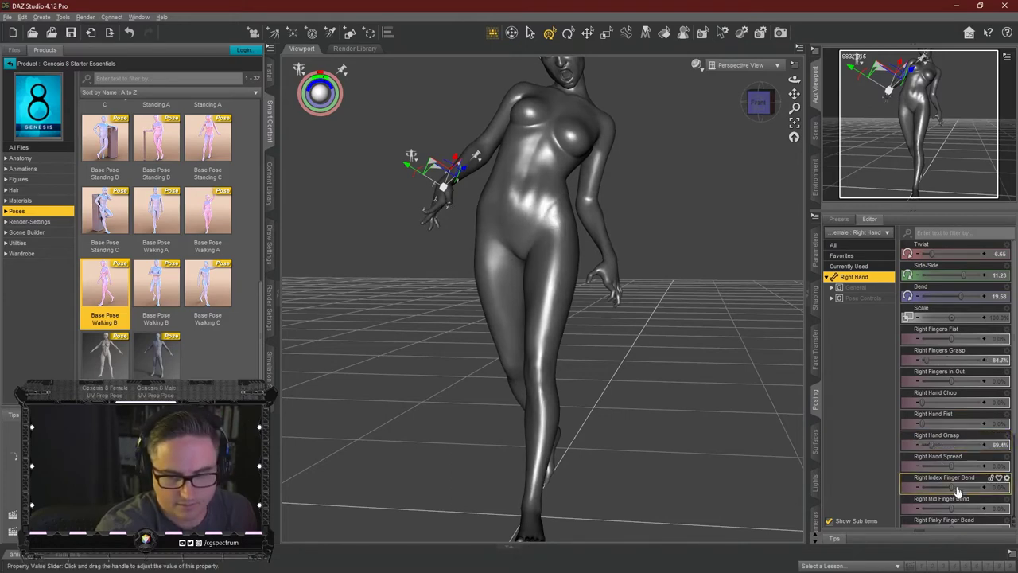
drag(949, 484, 963, 486)
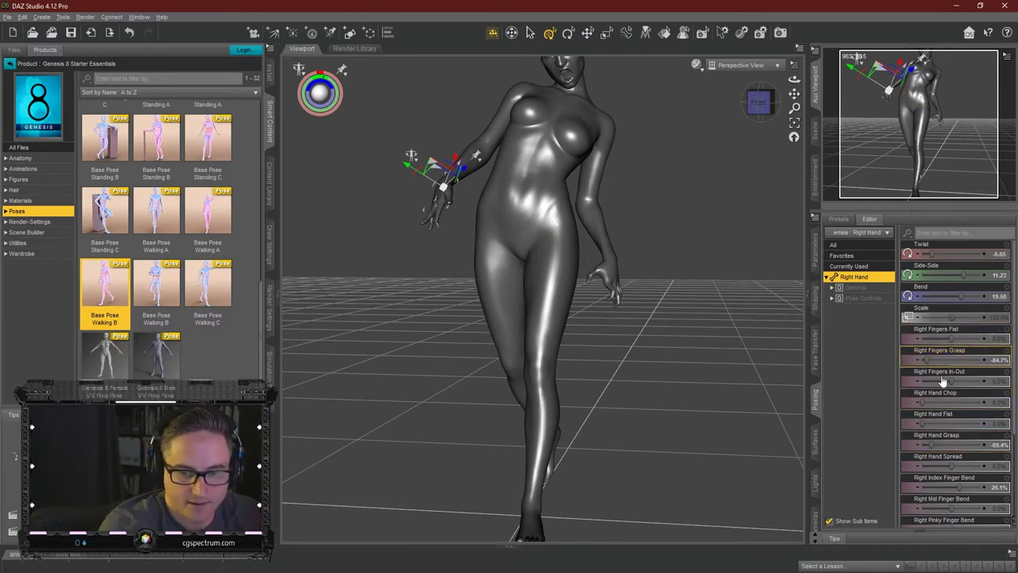
Set the right hand's Right Fingers In-Out to about -22.5% and Right Fingers Grasp to about -3.7%.
drag(952, 380, 942, 380)
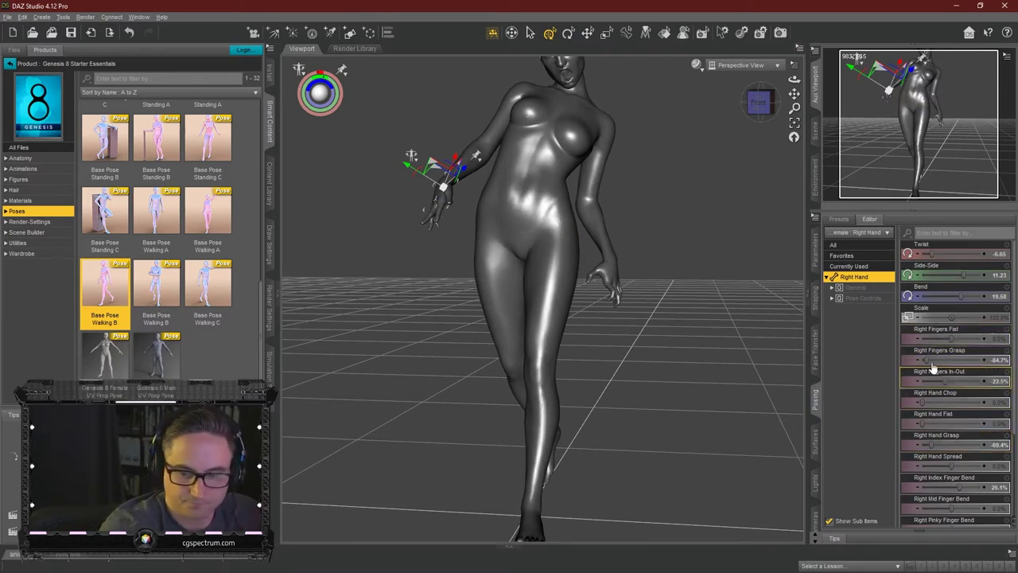
drag(929, 360, 948, 360)
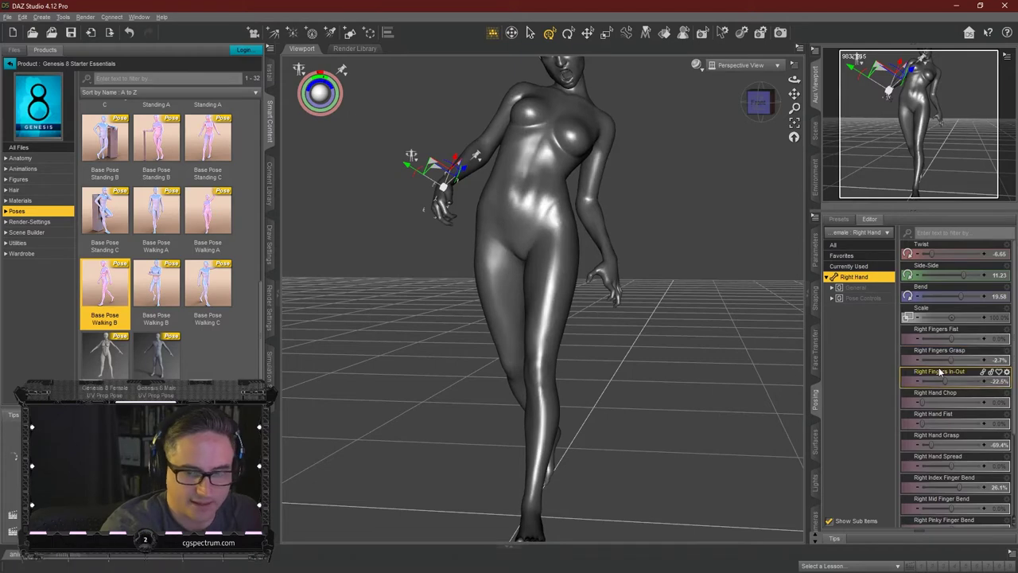
Rotate the base joints of the right middle and ring fingers to about -36 Bend and 0 Bend respectively.
scroll(352, 183, down, 2)
scroll(352, 183, up, 7)
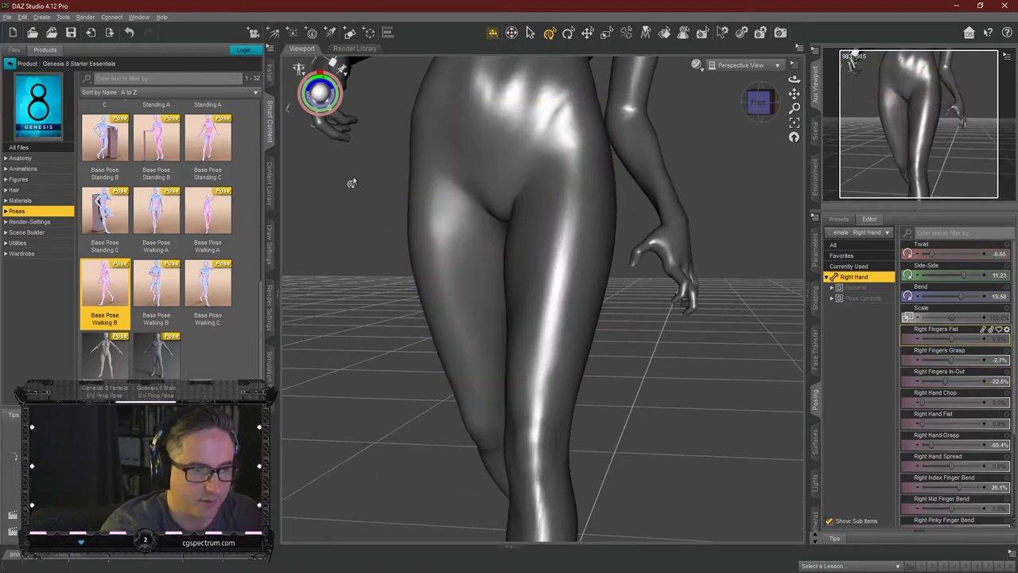
click(353, 183)
drag(759, 107, 788, 125)
click(458, 165)
drag(442, 150, 406, 175)
click(441, 180)
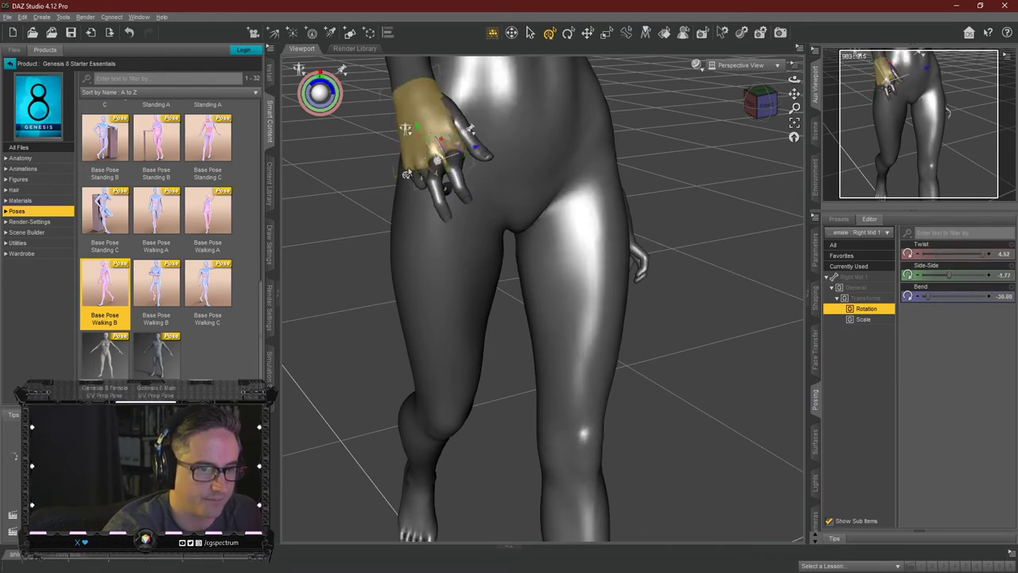
click(424, 180)
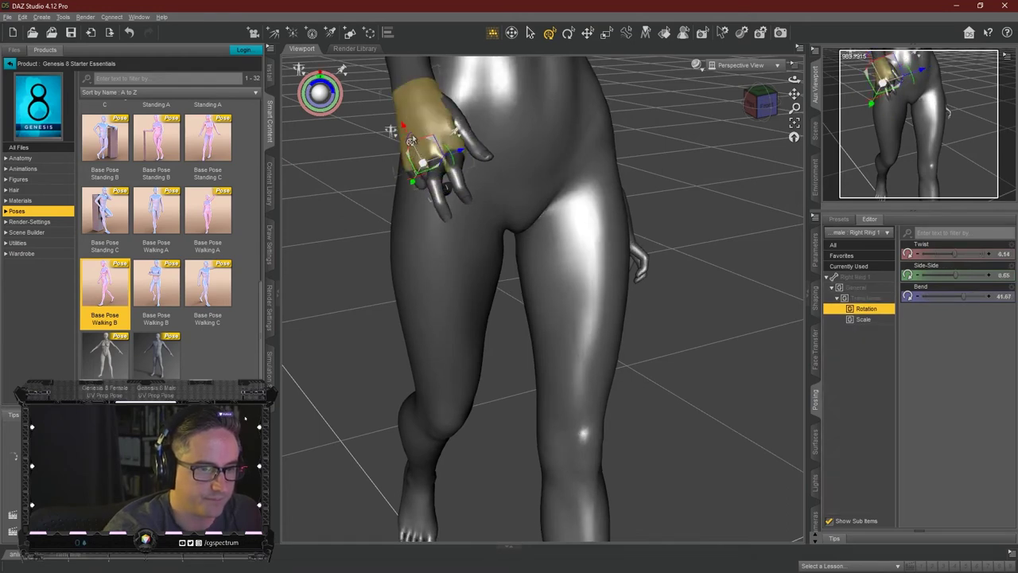
drag(409, 140, 415, 183)
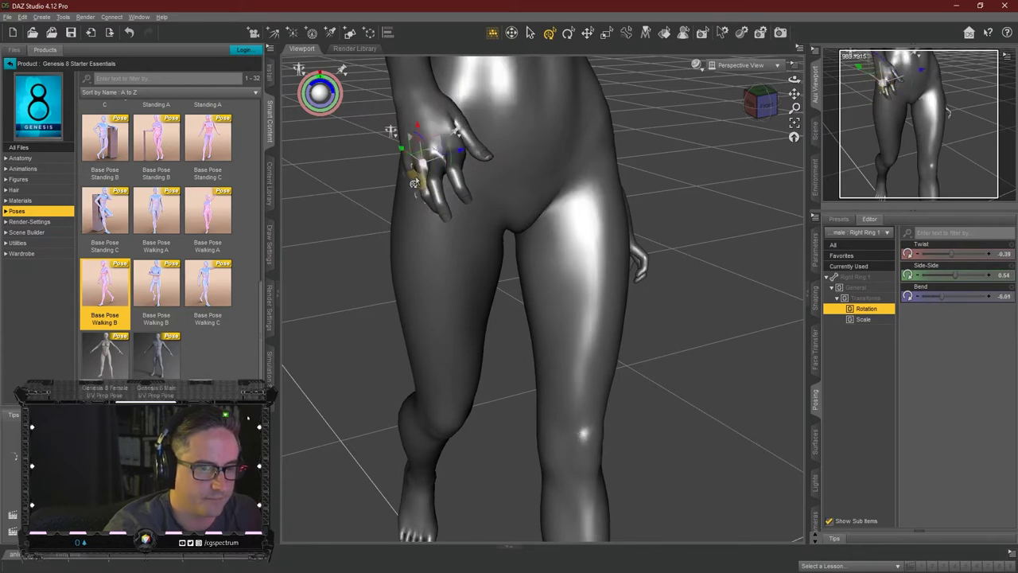
Bend the right thumb's second joint to about 12.3 and rotate its base joint to 36 Twist and 20 Up-Down.
click(453, 115)
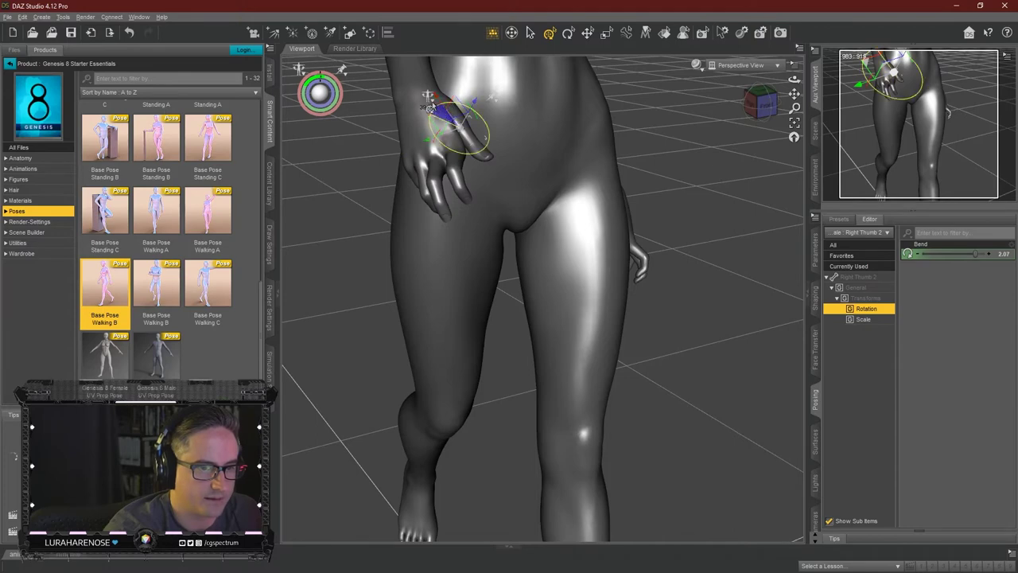
drag(467, 109, 434, 138)
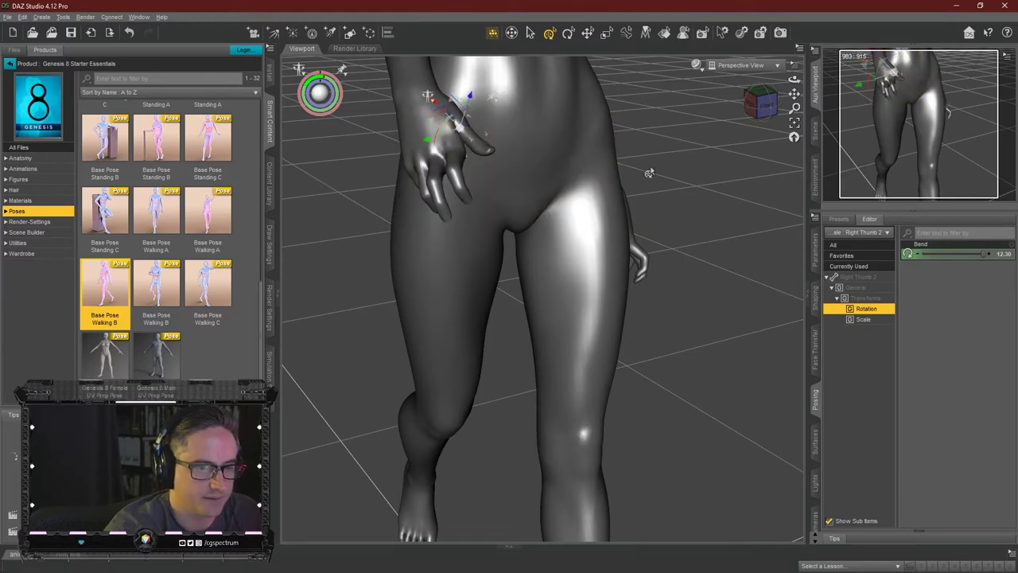
click(758, 105)
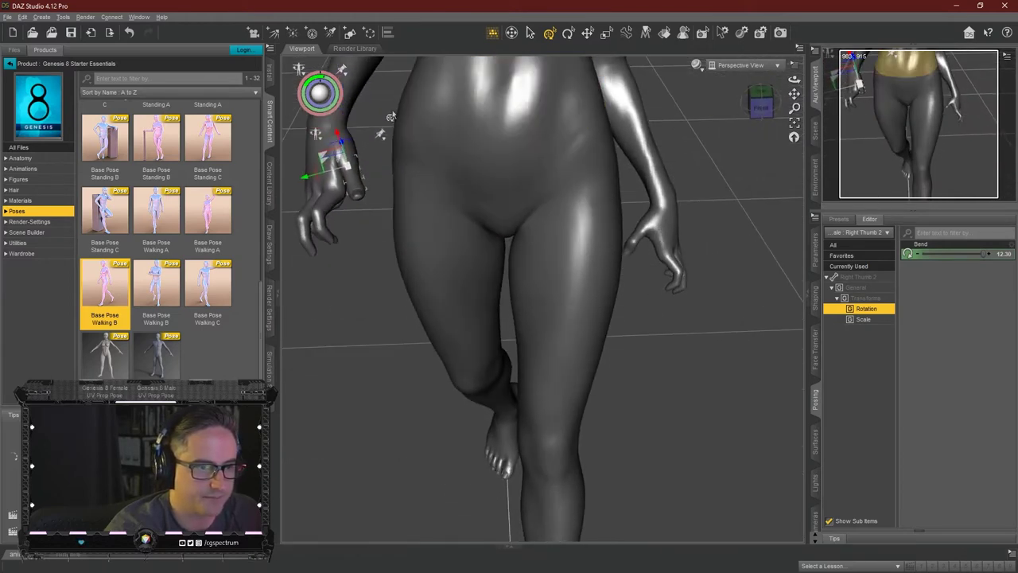
click(341, 145)
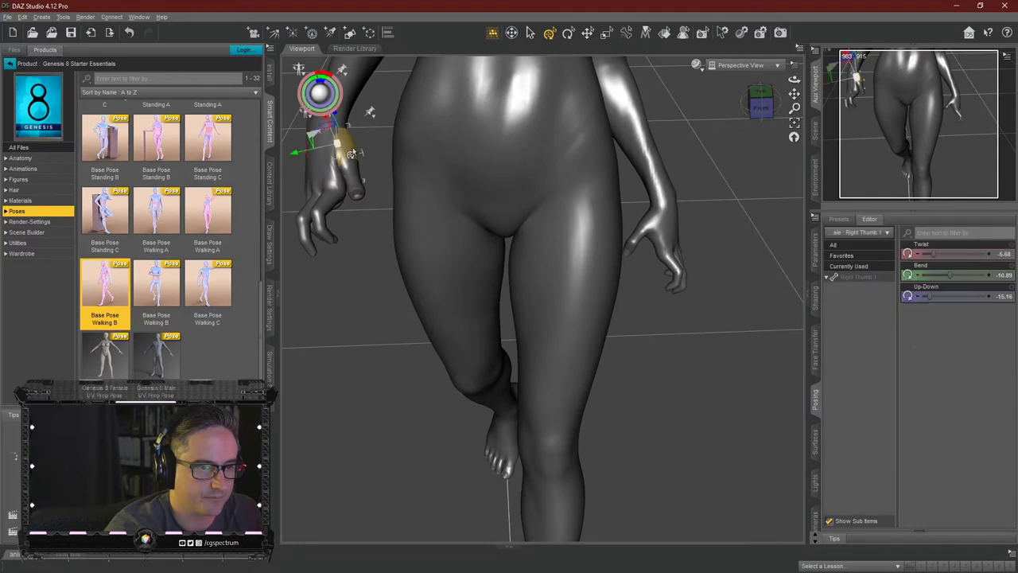
drag(305, 155, 380, 145)
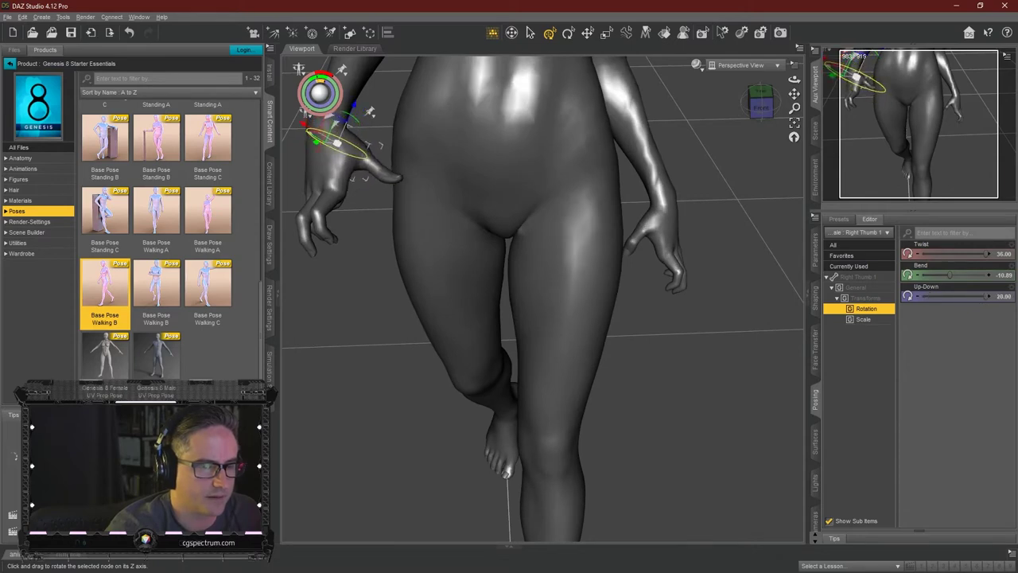
Bend the outermost joint of the right thumb to about -61.5.
click(367, 156)
drag(367, 139, 402, 170)
click(381, 167)
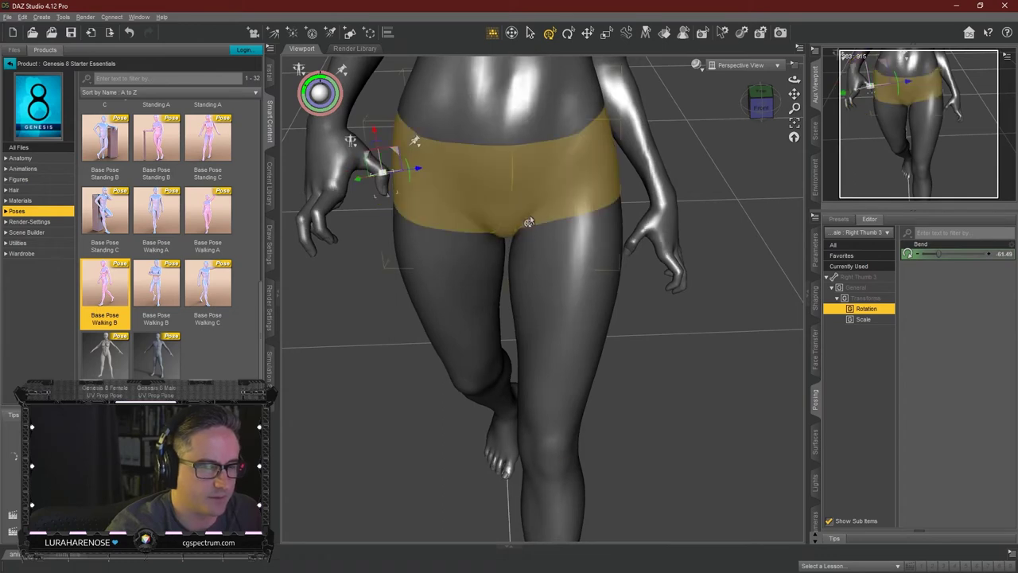
Examine the whole figure's pose and both hands from several front, high and low viewing angles.
scroll(750, 130, up, 3)
scroll(740, 149, down, 6)
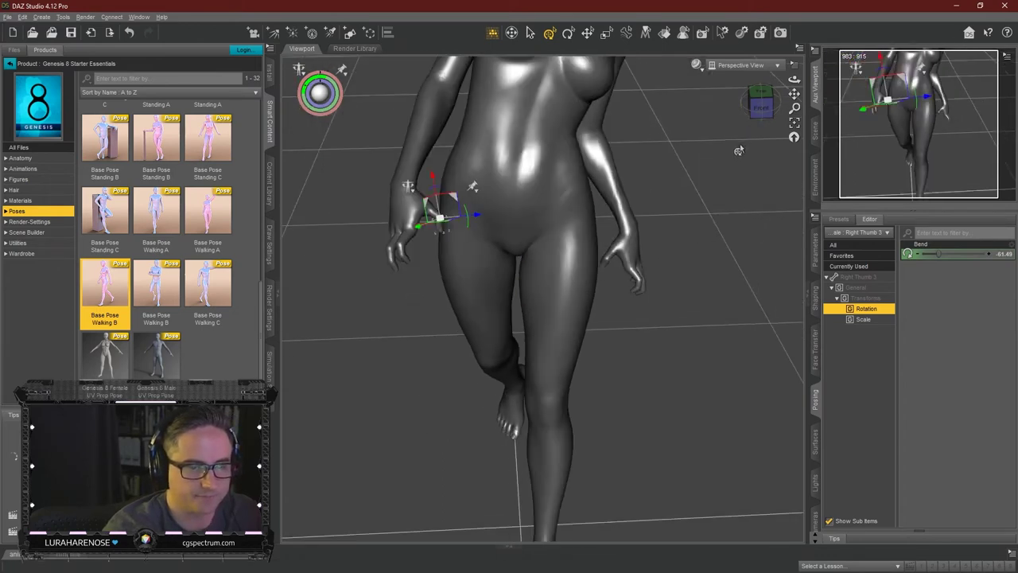
drag(758, 112, 791, 125)
drag(649, 201, 761, 105)
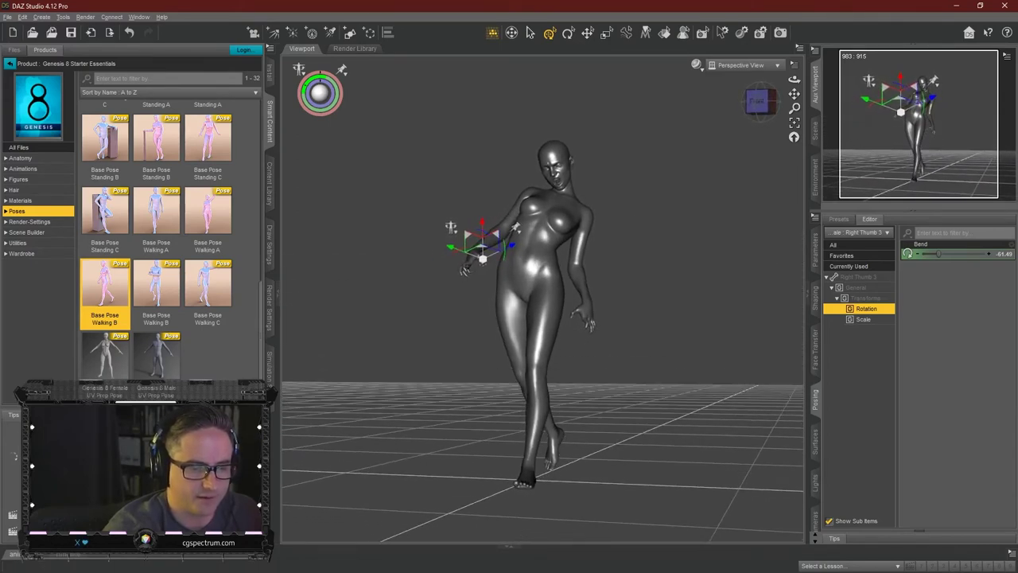
drag(760, 102, 762, 104)
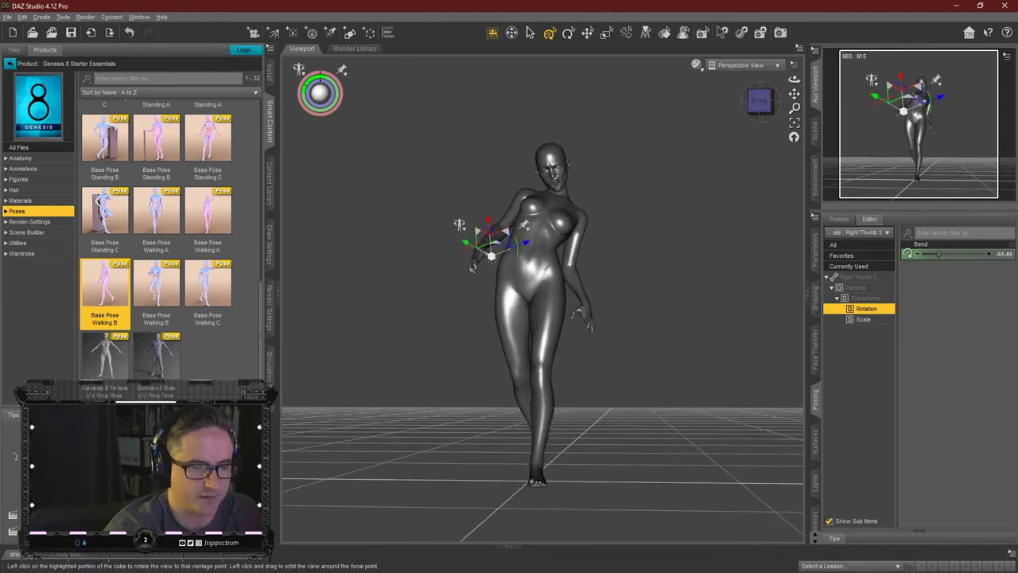
drag(761, 102, 756, 98)
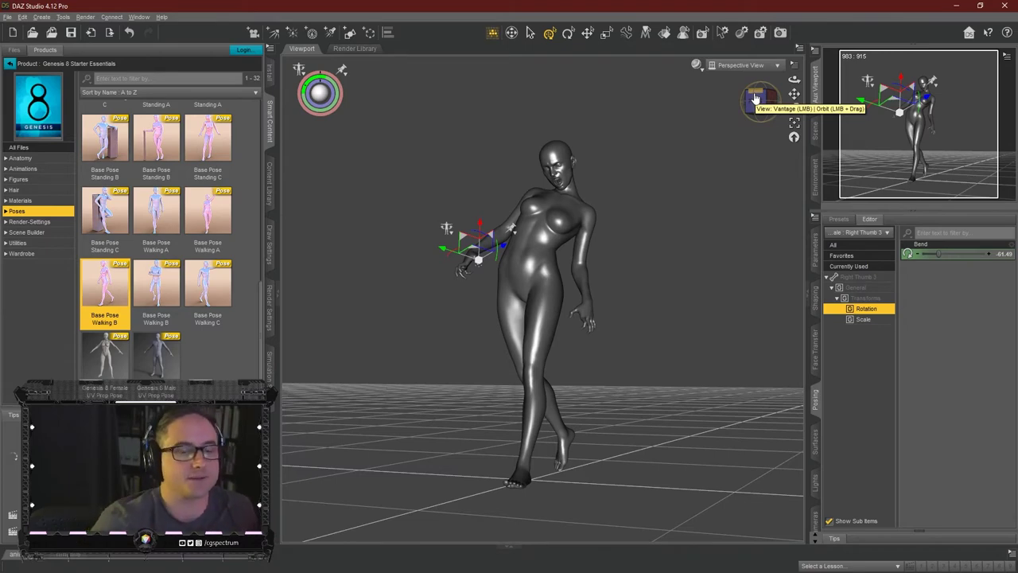
drag(756, 98, 756, 103)
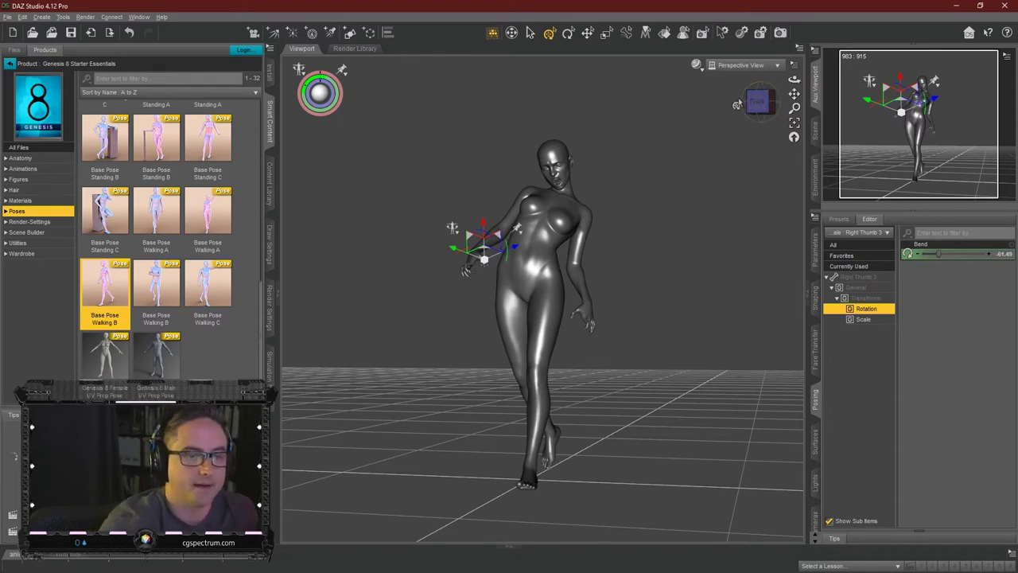
drag(756, 103, 758, 122)
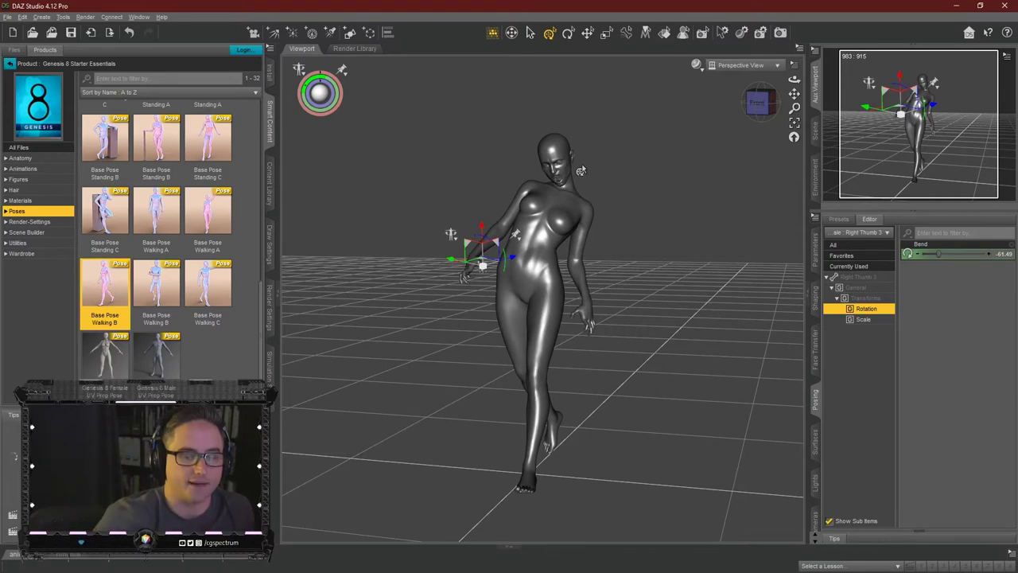
drag(762, 111, 762, 78)
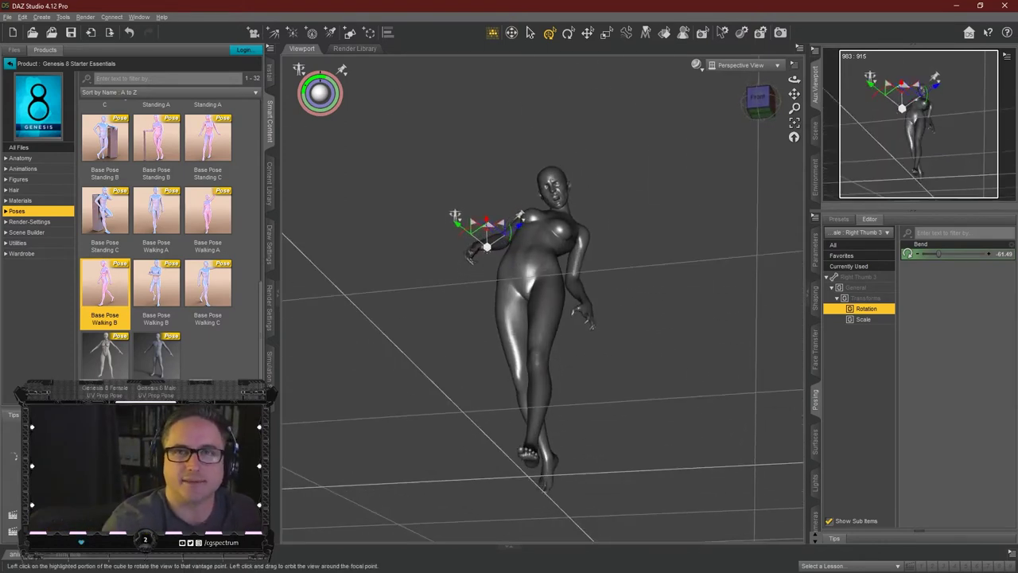
drag(762, 89, 762, 106)
drag(454, 234, 453, 234)
drag(761, 106, 763, 109)
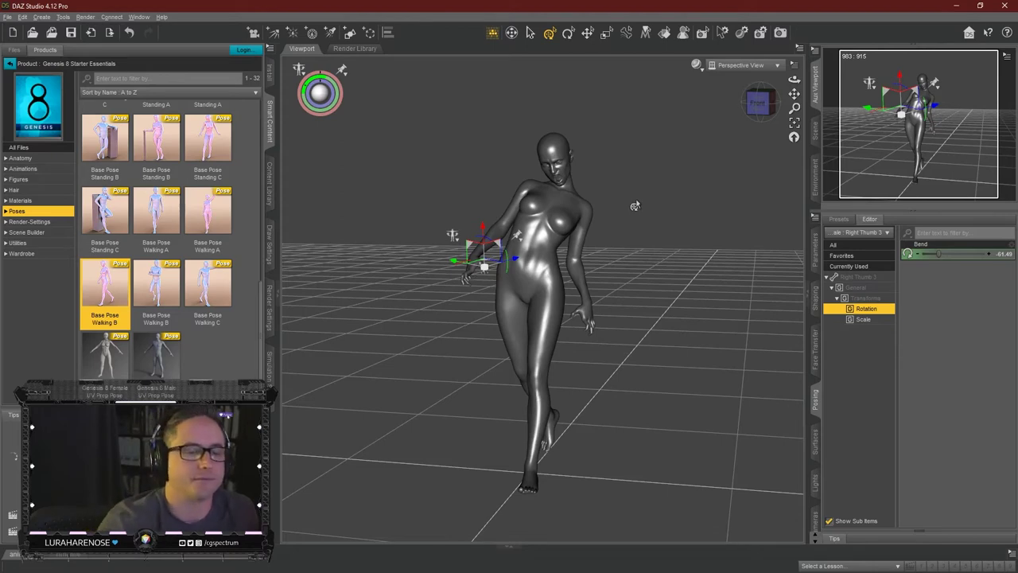
drag(757, 103, 757, 119)
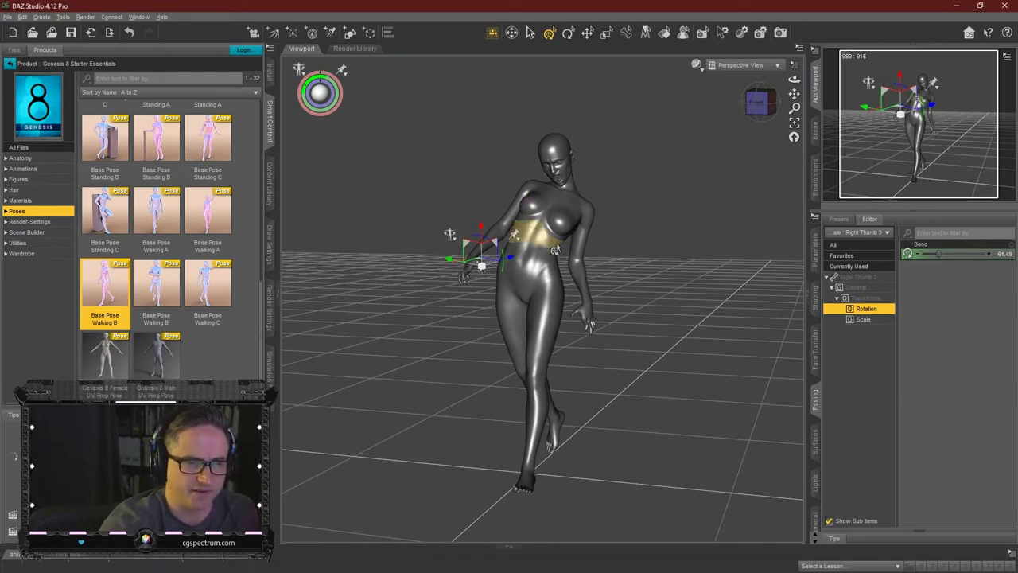
Show the surface properties of the whole Genesis 8 Female figure and set its Glossy Layered Weight to about 0.35.
click(818, 450)
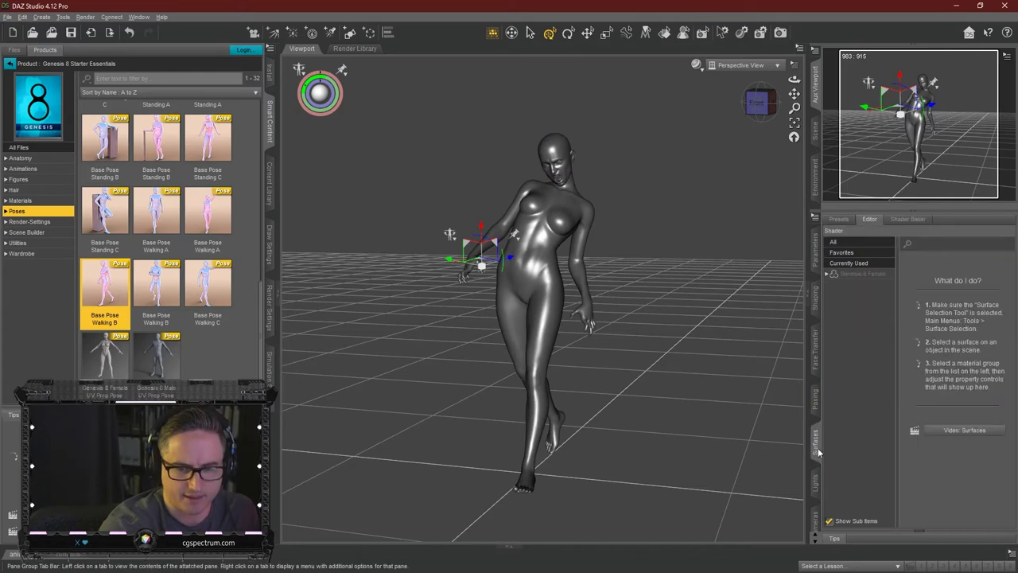
click(855, 273)
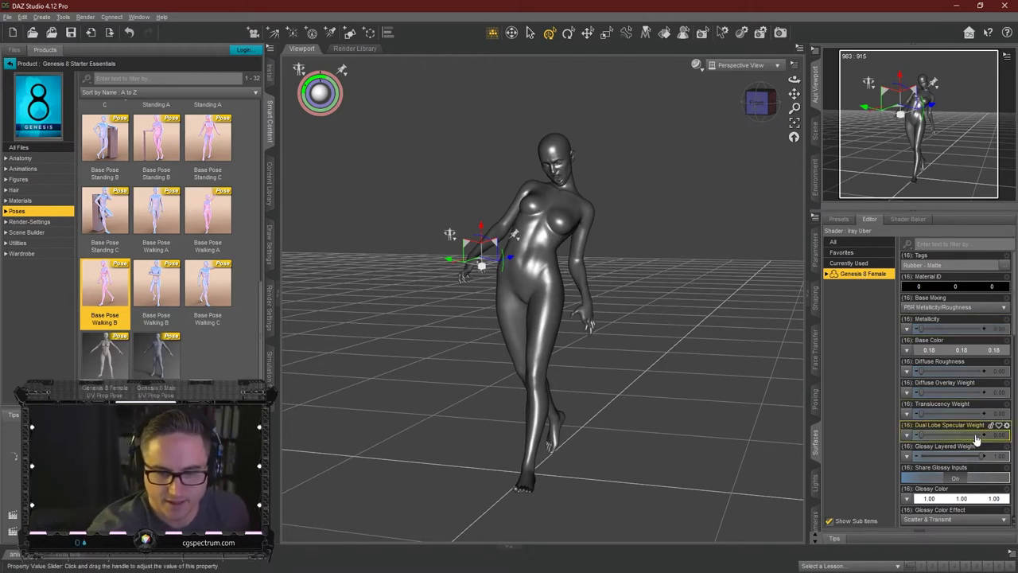
drag(977, 454, 941, 455)
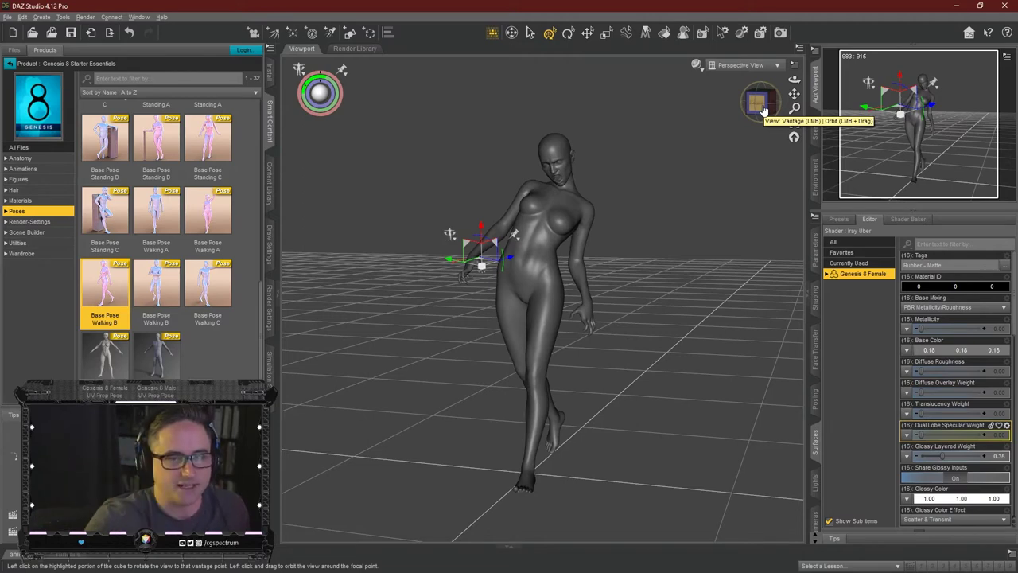
Deselect the figure and capture a screenshot of the viewport area showing the whole pose from the front.
mouse_move(764, 109)
mouse_down()
mouse_move(716, 112)
mouse_move(752, 108)
mouse_up()
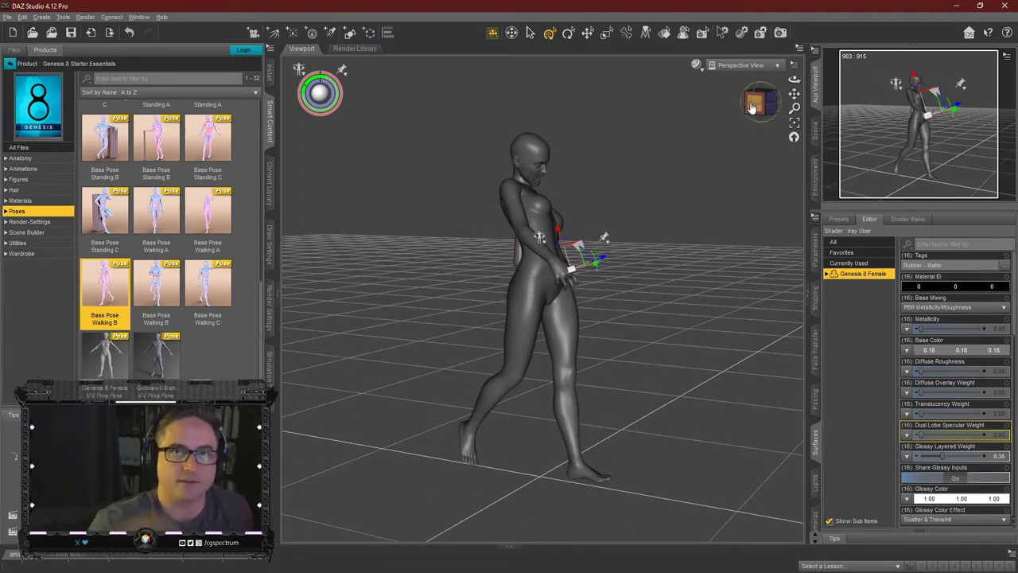
drag(756, 107, 670, 93)
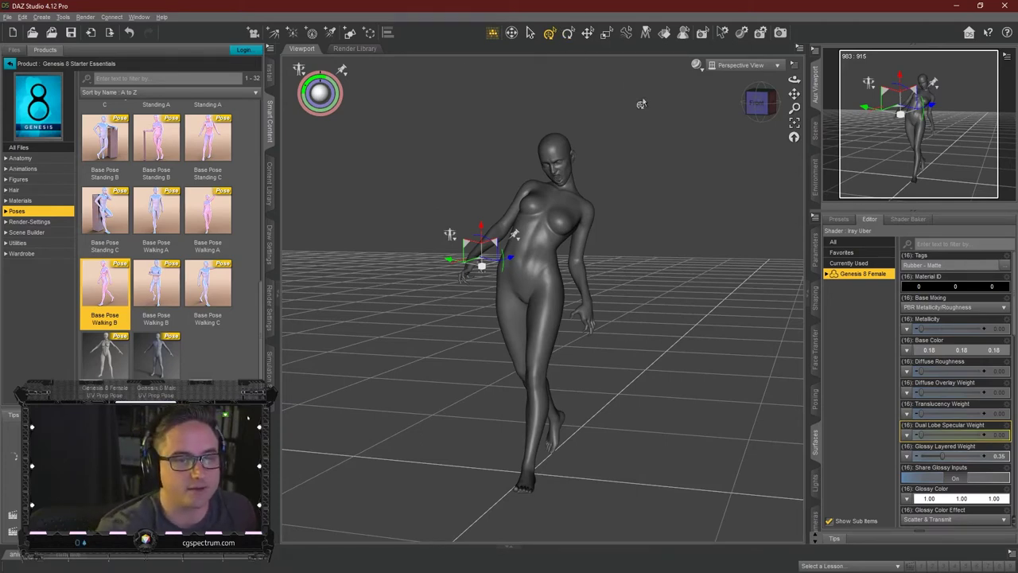
click(669, 175)
drag(758, 103, 757, 109)
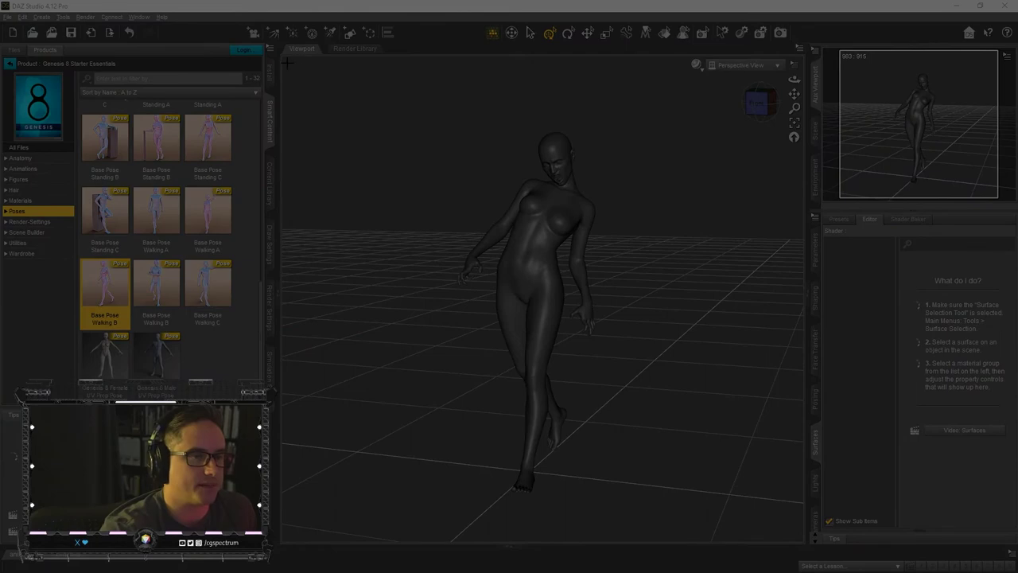
drag(288, 63, 789, 537)
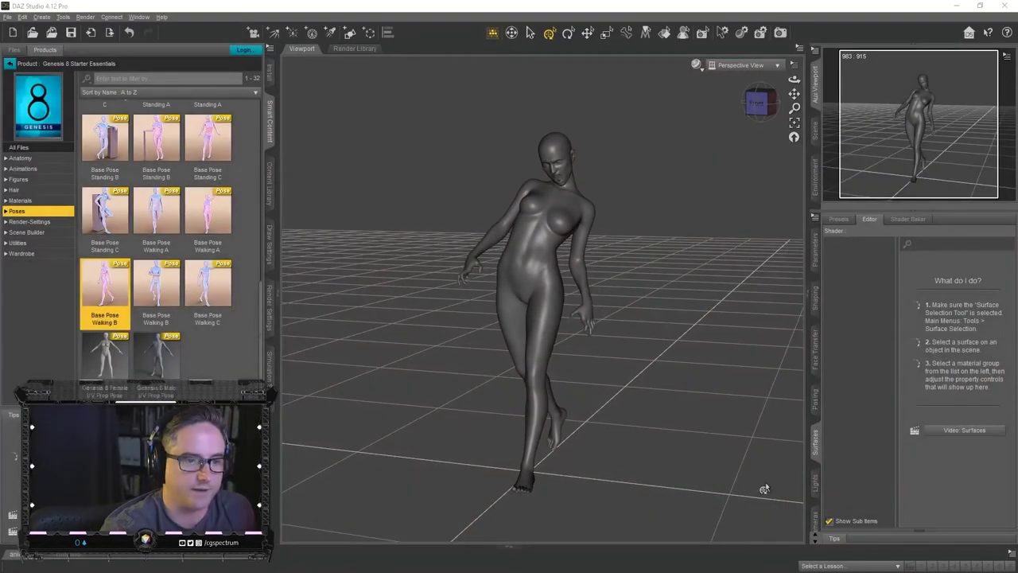